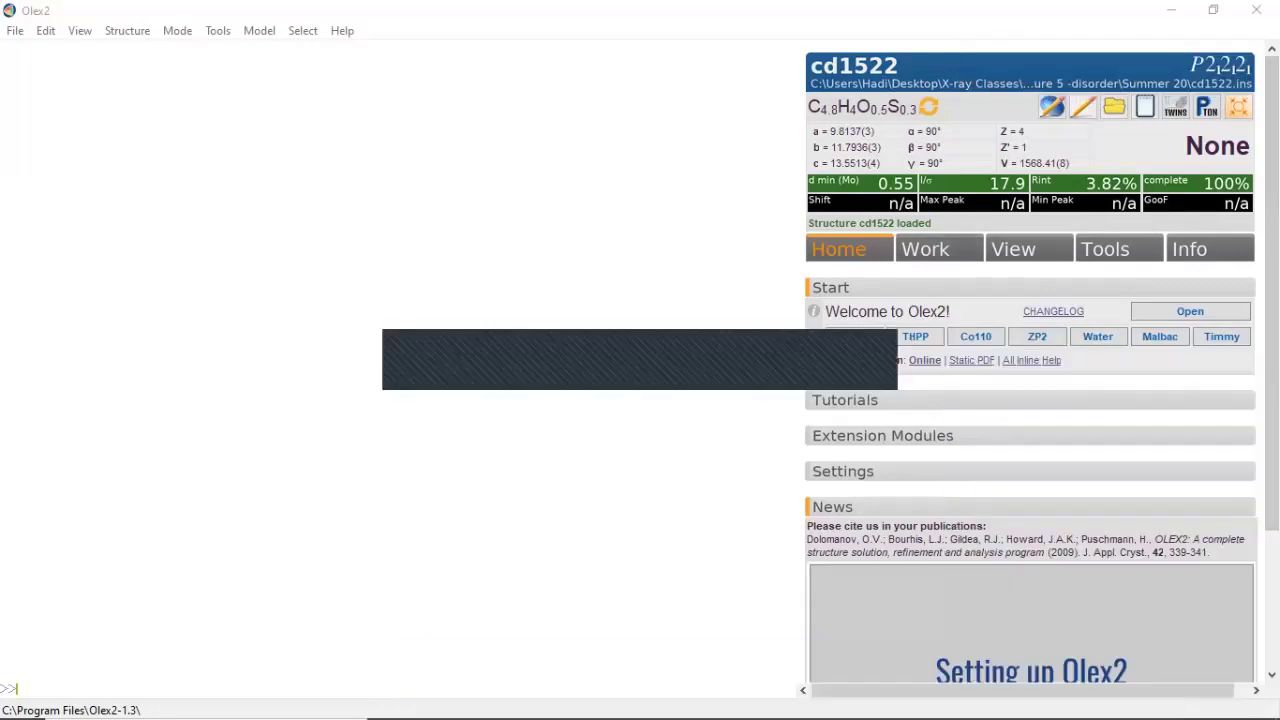
Step: Solve the cd1522 structure with ShelXT using Intrinsic Phasing in space group P212121 and inspect the resulting model
left_click(926, 249)
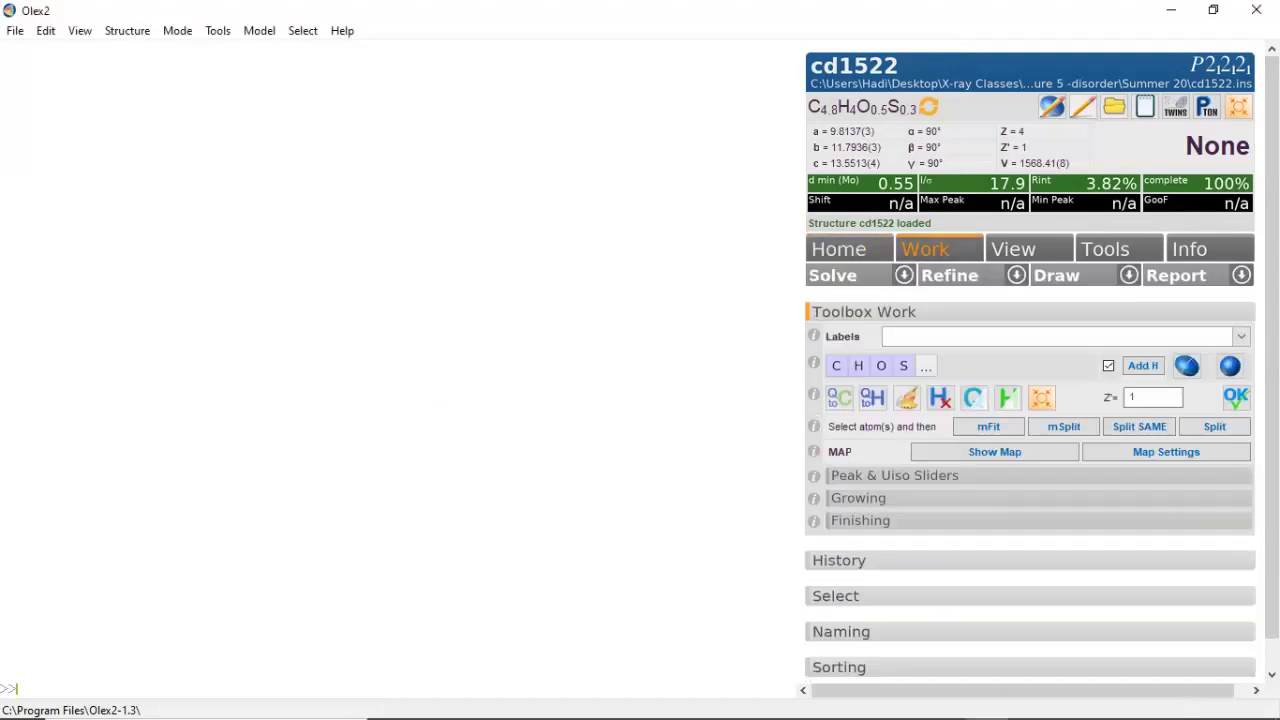
left_click(904, 275)
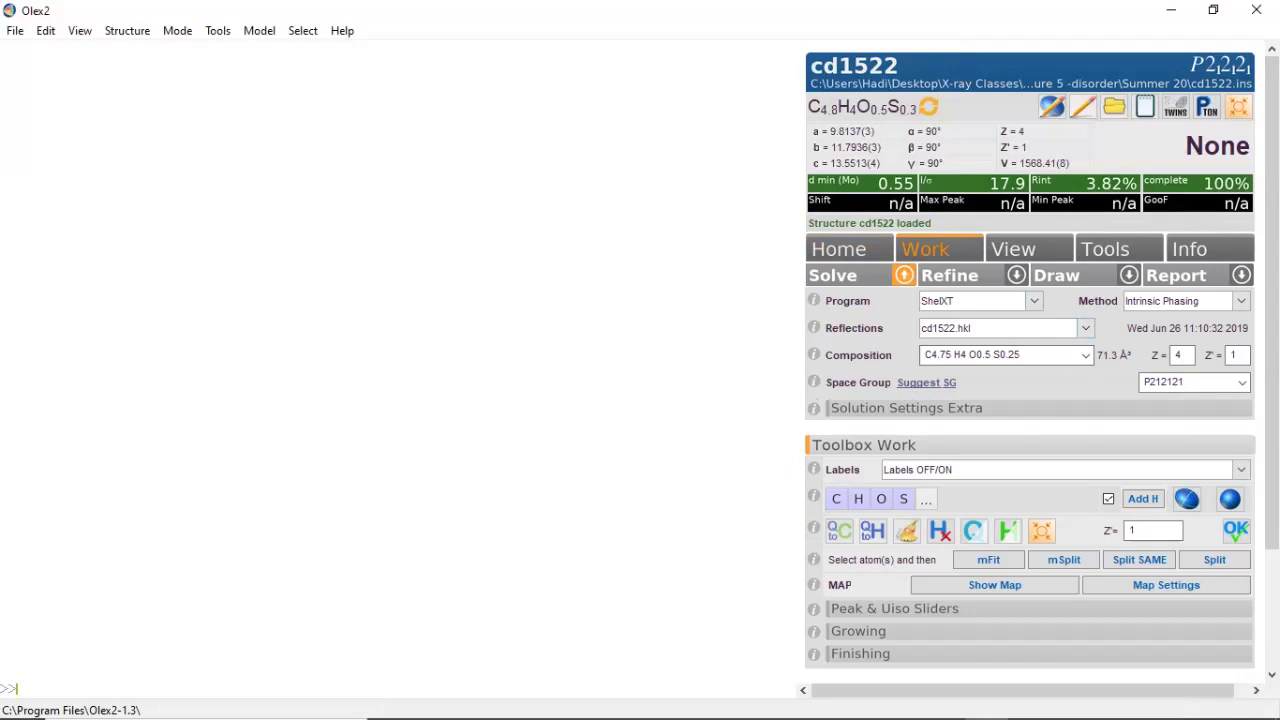
key("ctrl+s")
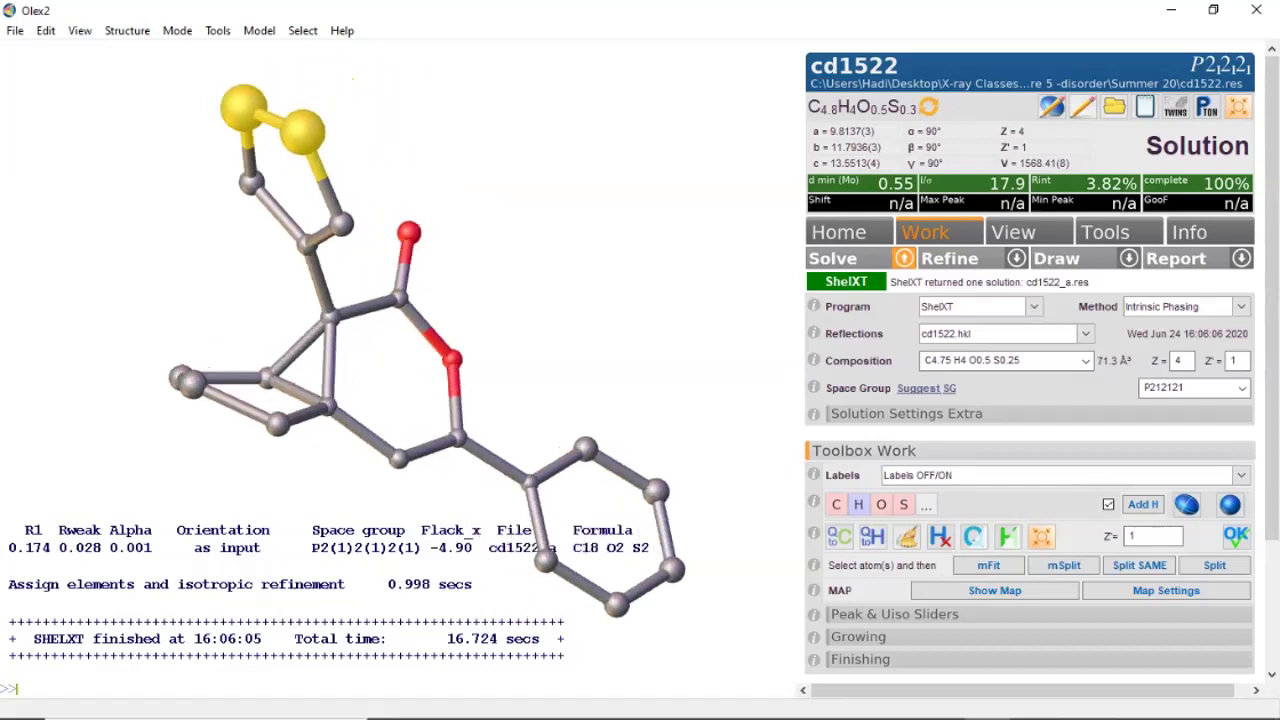
mouse_move(315, 133)
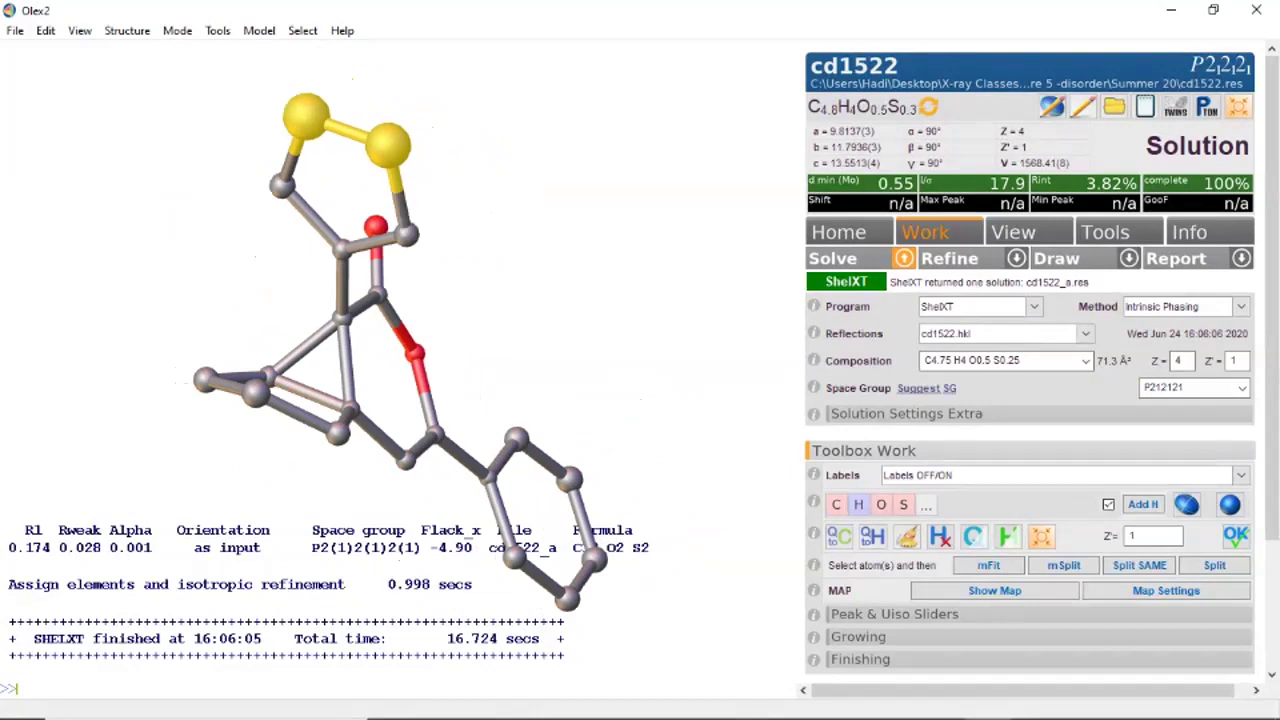
left_click_drag(450, 340, 290, 344)
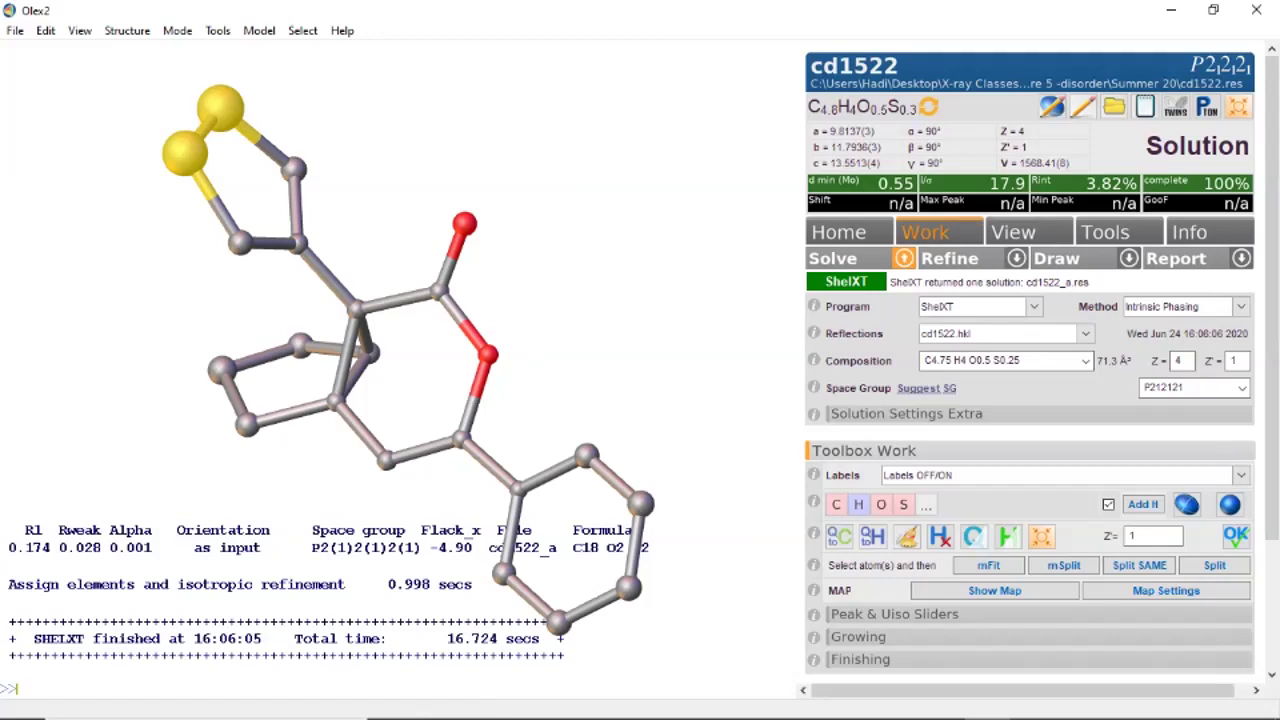
Step: Refine the solved structure with ShelXL, using 6 cycles and the ACTA option enabled
left_click(1016, 258)
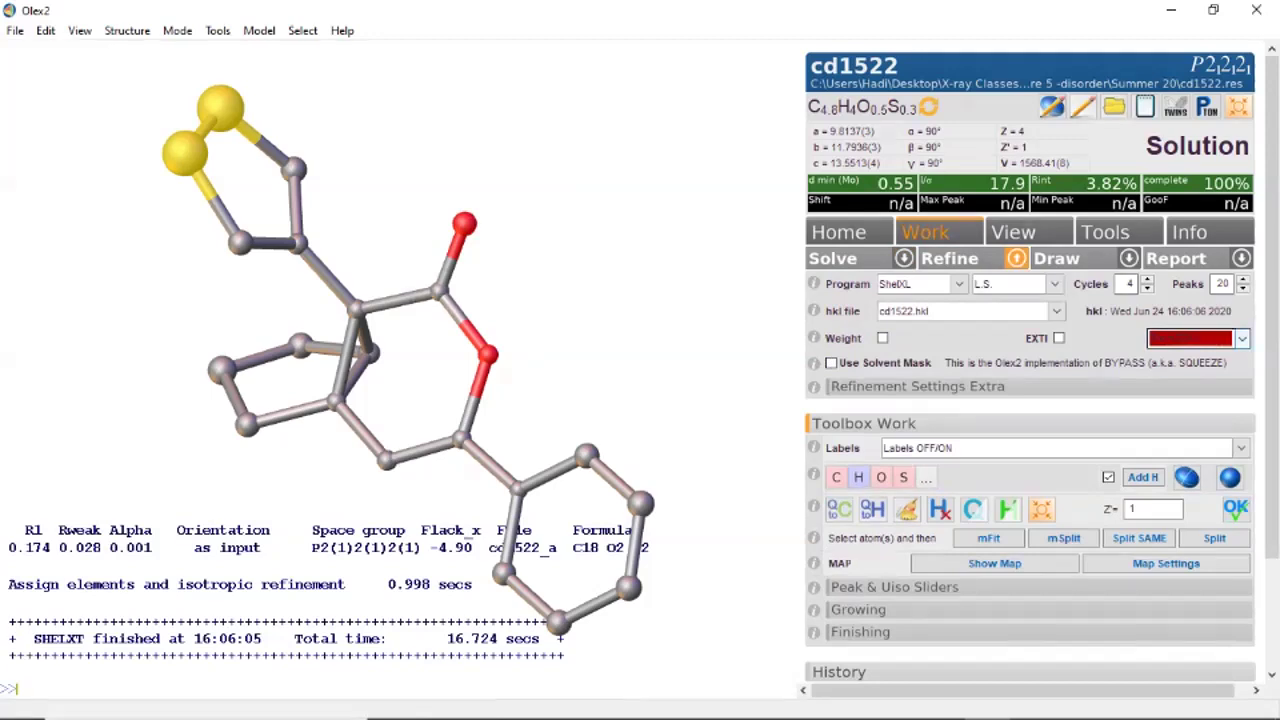
left_click(1241, 338)
left_click(1182, 383)
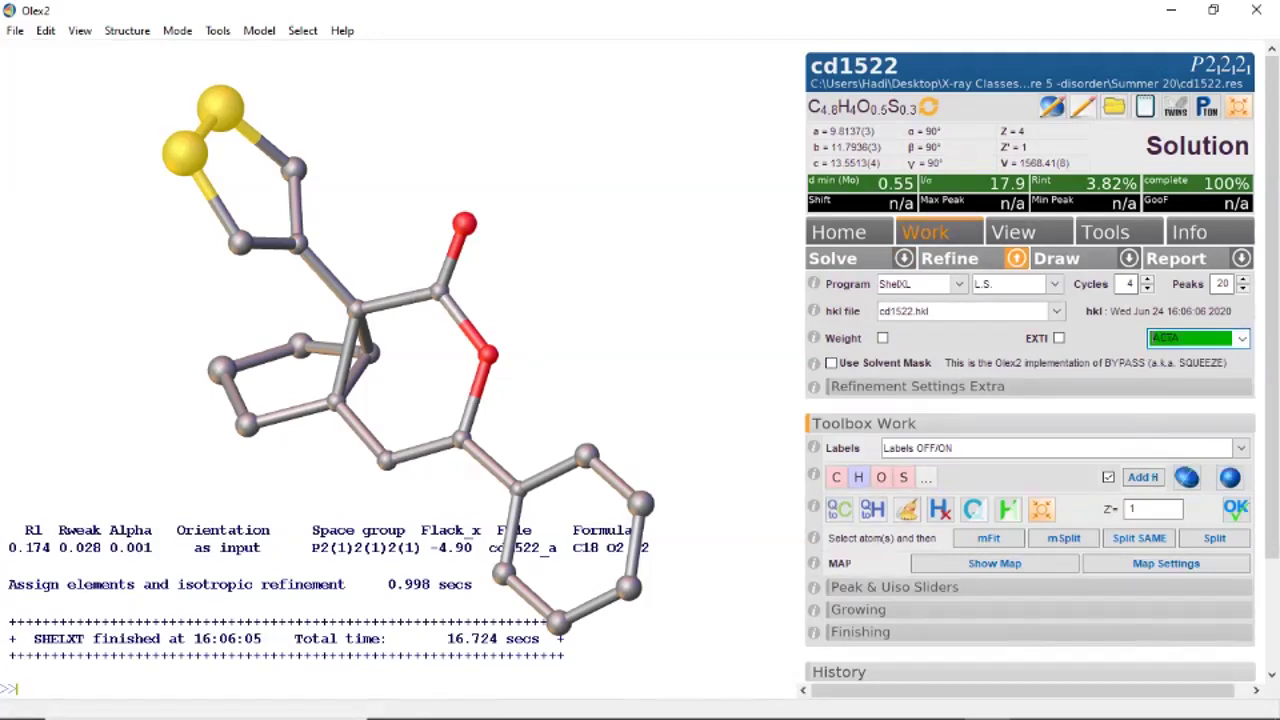
left_click(1147, 280)
type("6")
key("ctrl+r")
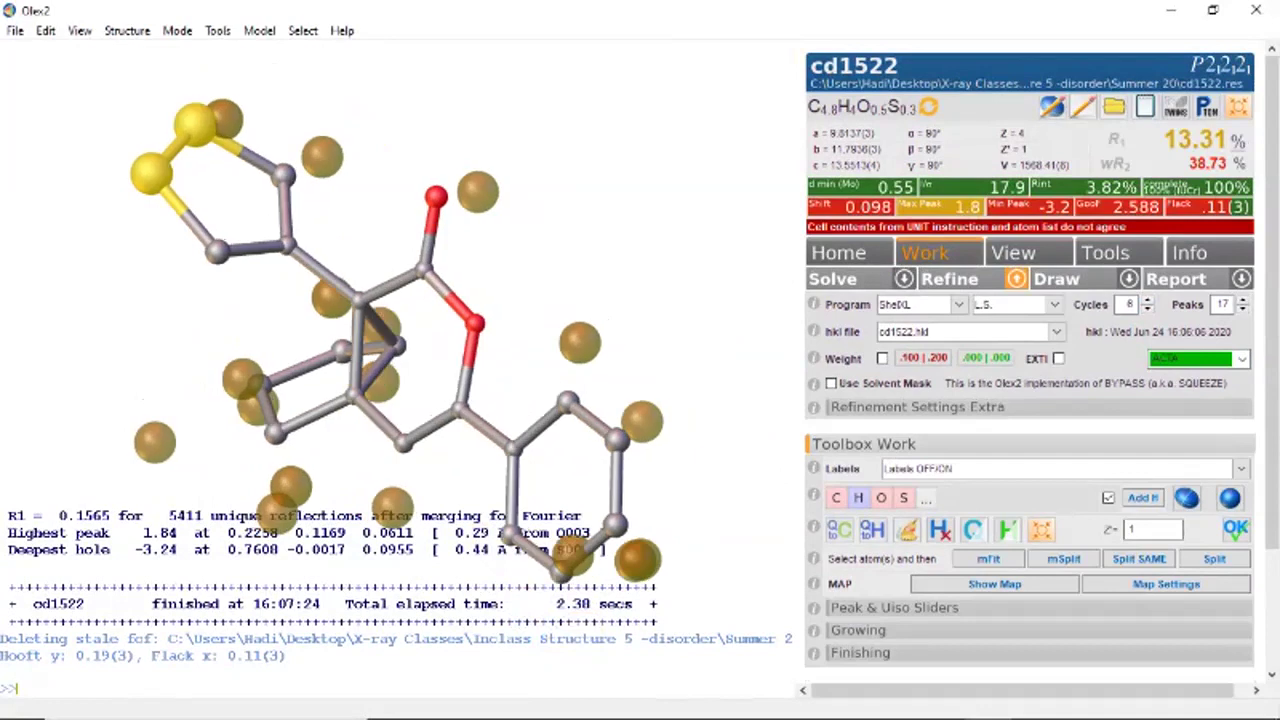
Step: Set the chemical occupancy of both sulfur atoms to 1/2 and refine the structure again
left_click_drag(600, 250, 596, 330)
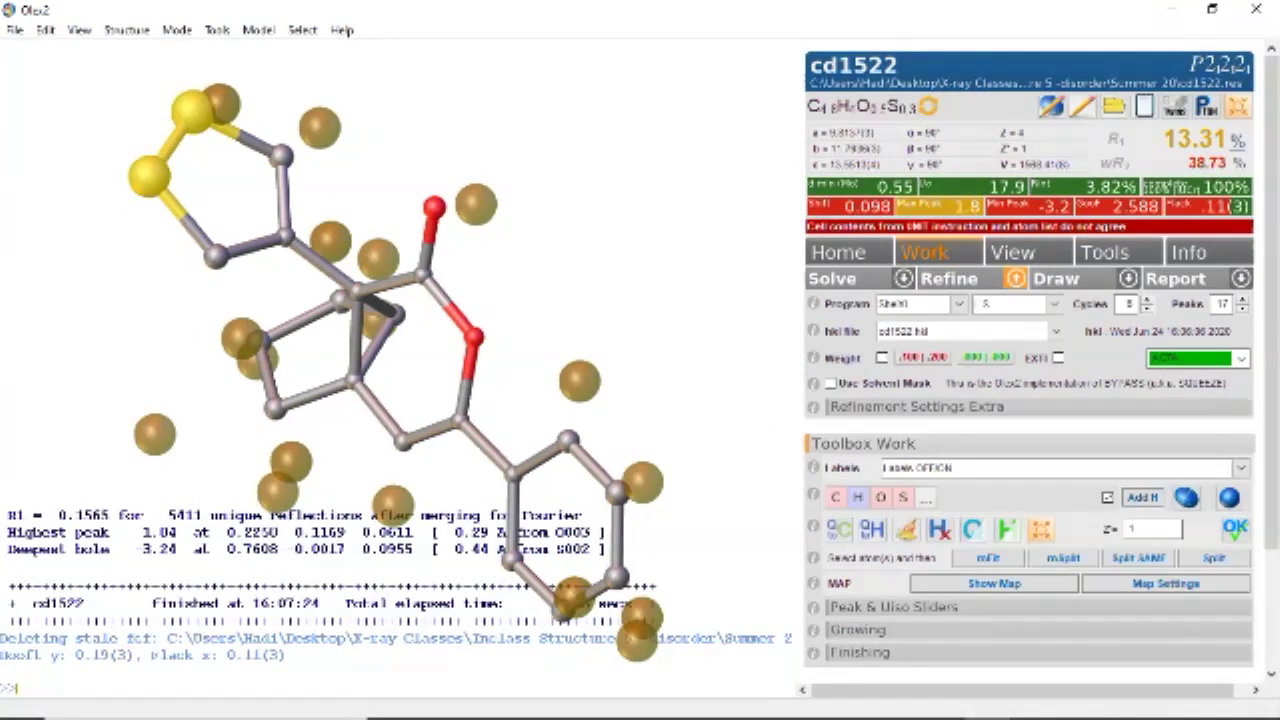
right_click(152, 186)
mouse_move(235, 290)
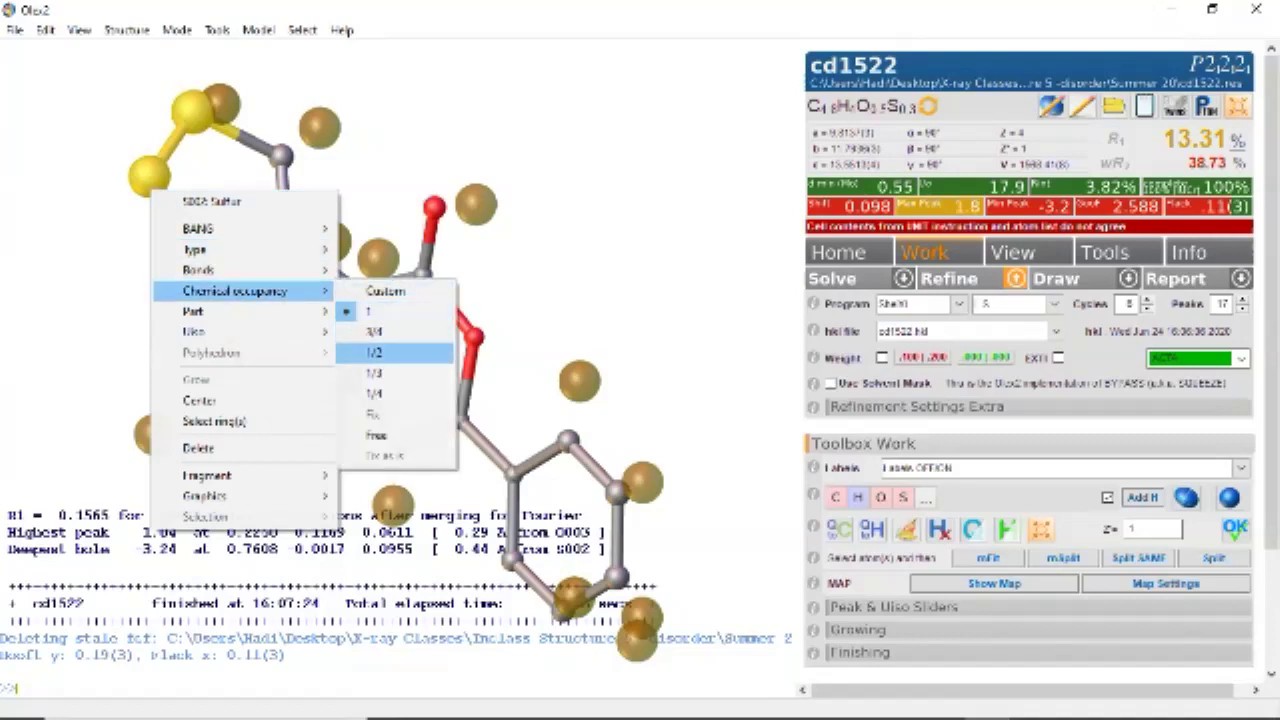
left_click(373, 352)
right_click(193, 112)
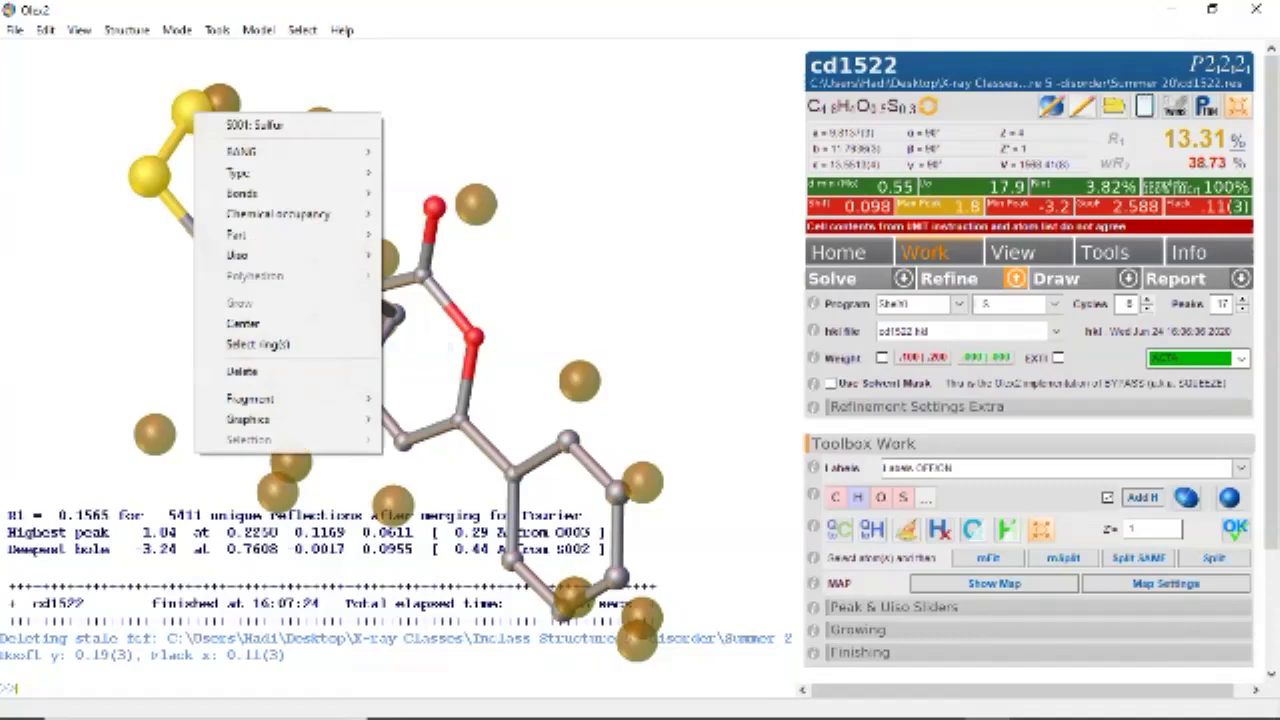
mouse_move(280, 213)
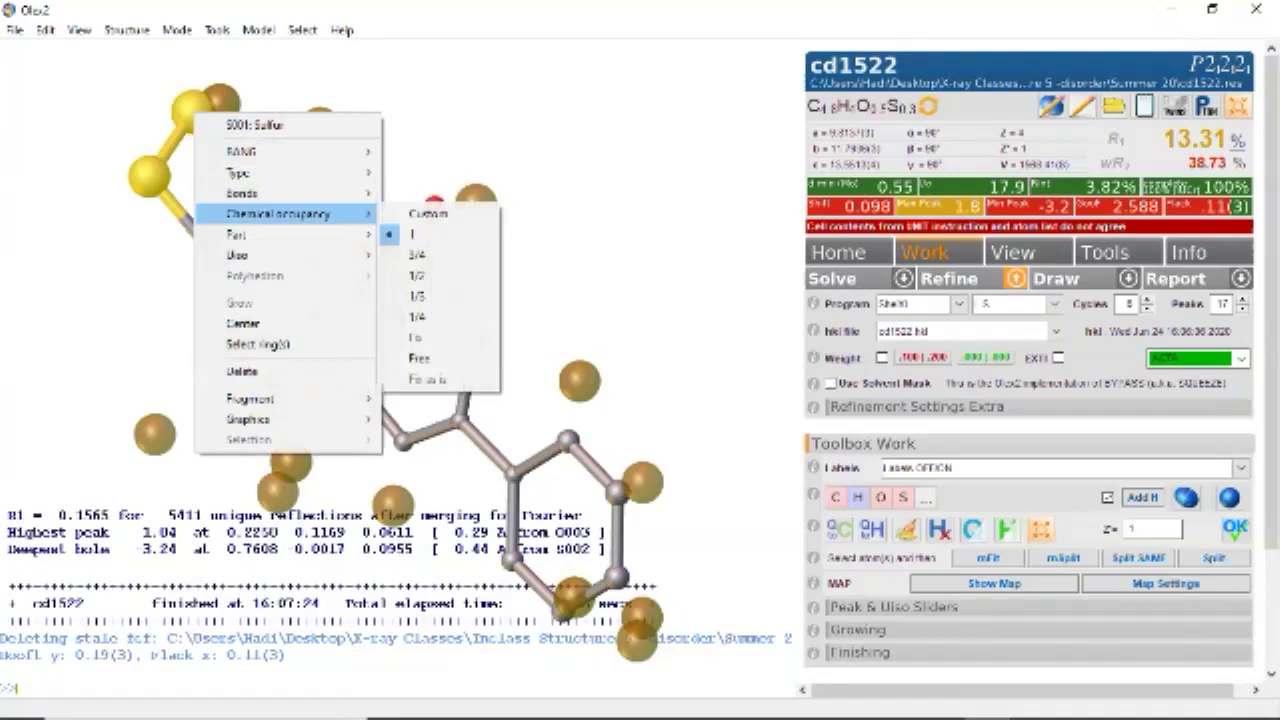
left_click(425, 275)
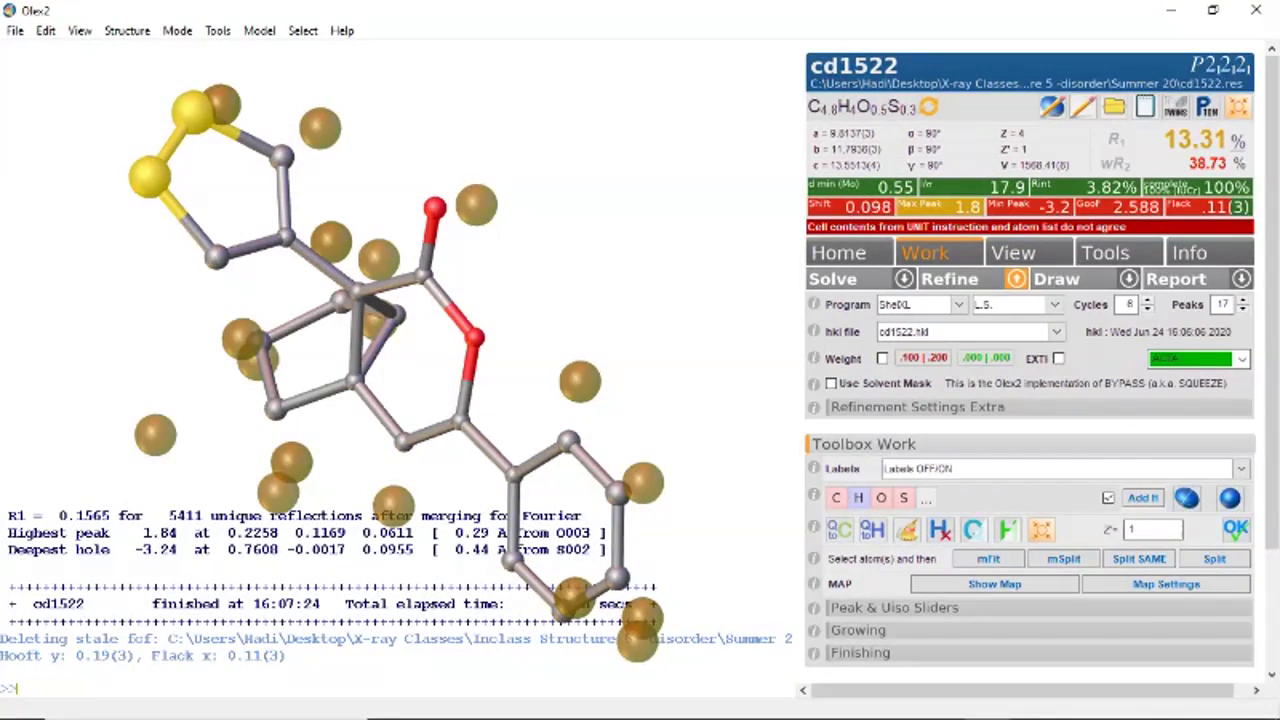
key("ctrl+r")
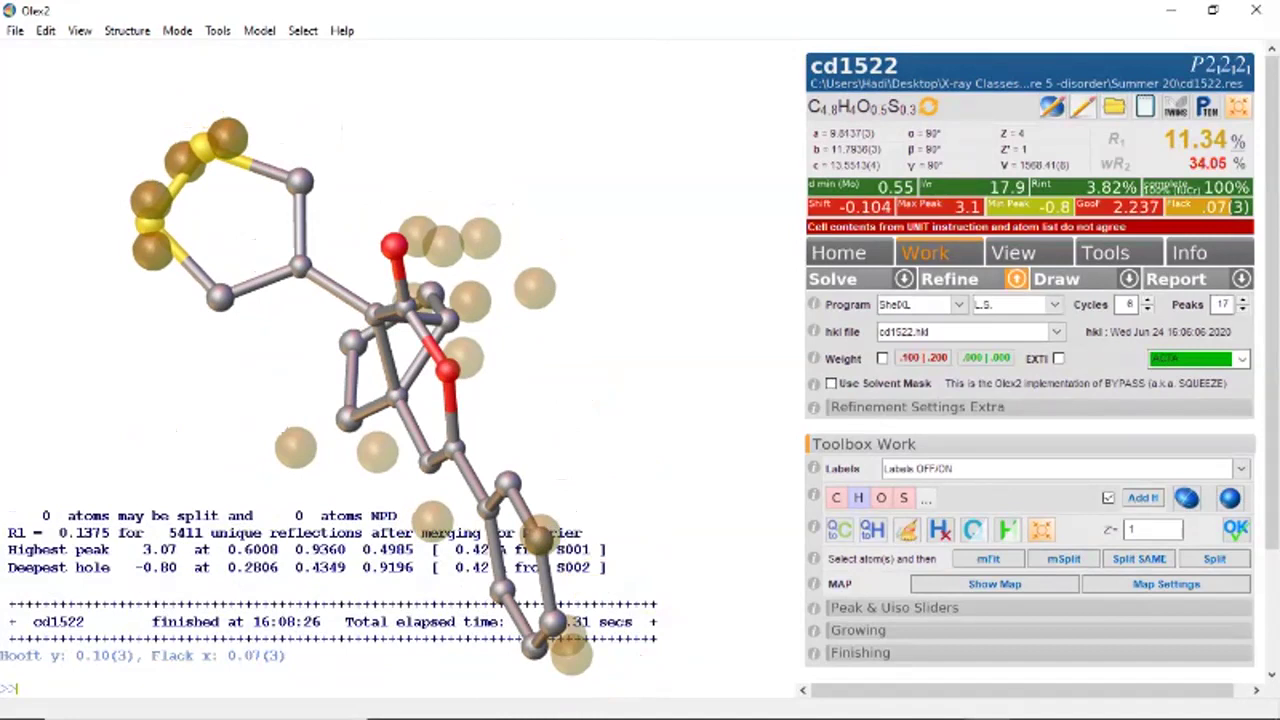
Step: Assign the residual peaks Q1 and Q2 beside the two sulfur atoms as carbon
mouse_move(400, 380)
left_mouse_down()
mouse_move(424, 376)
mouse_move(420, 394)
left_mouse_up()
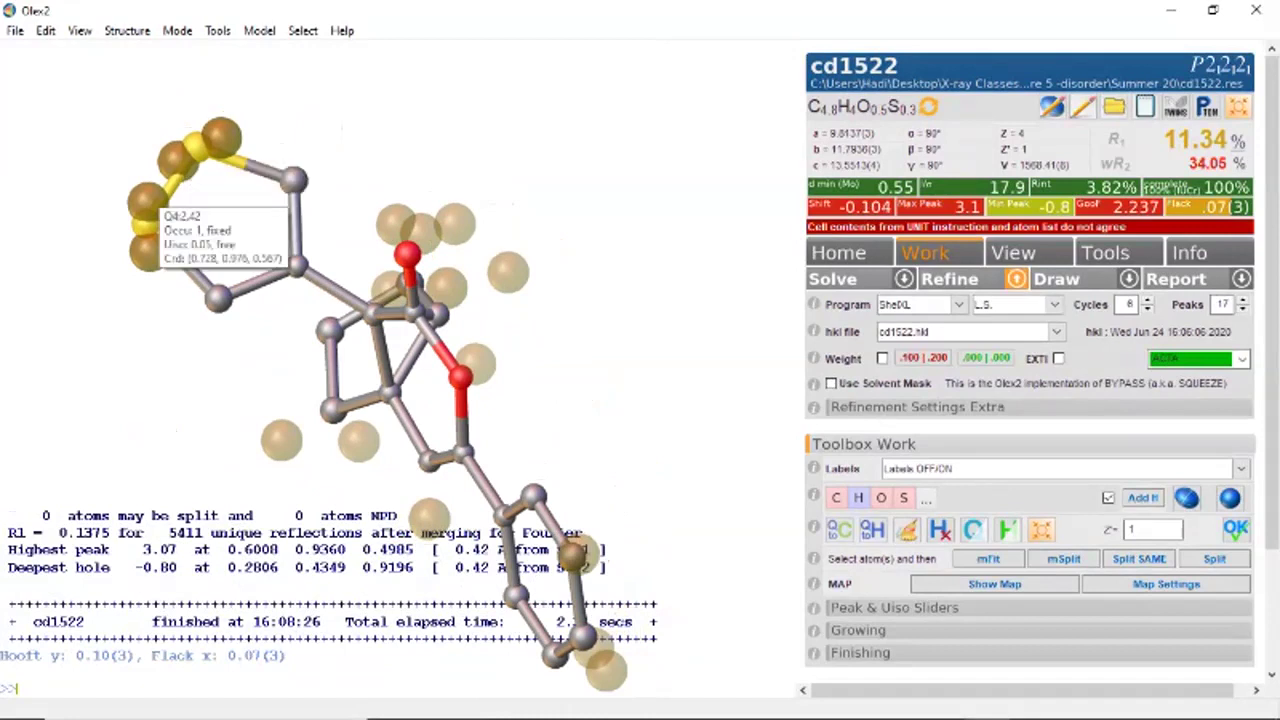
left_click_drag(152, 256, 194, 251)
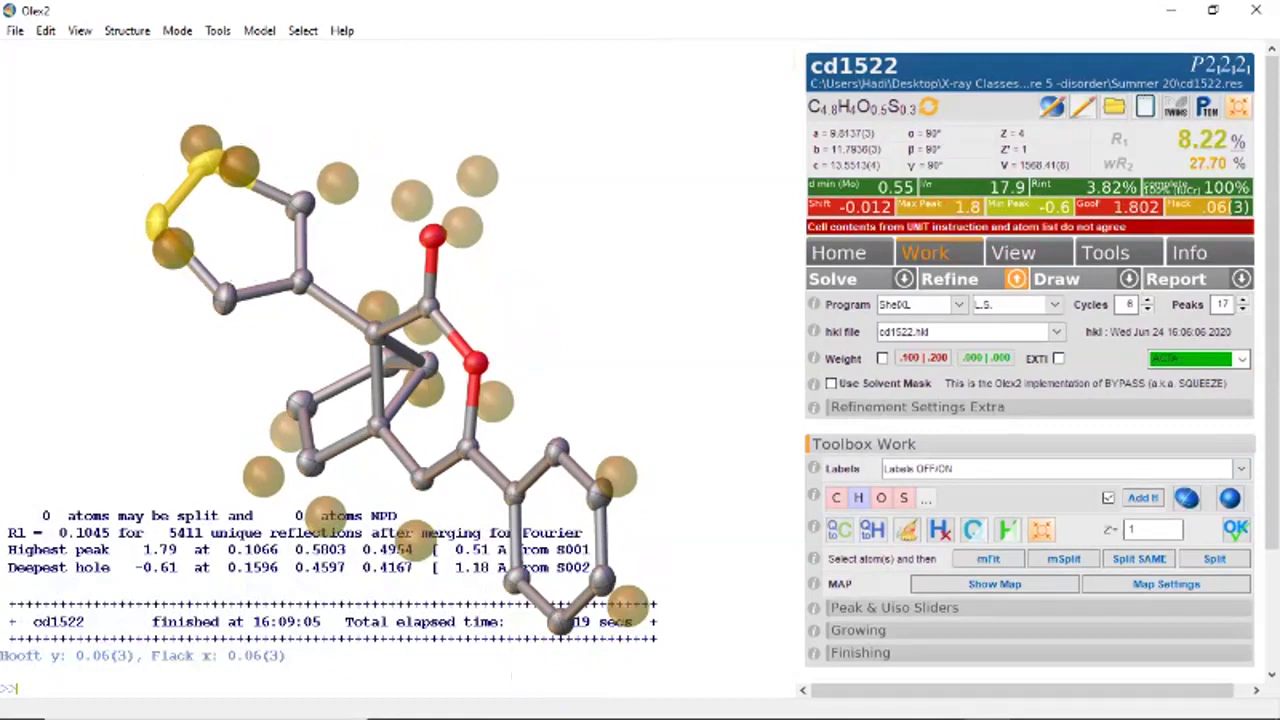
right_click(237, 179)
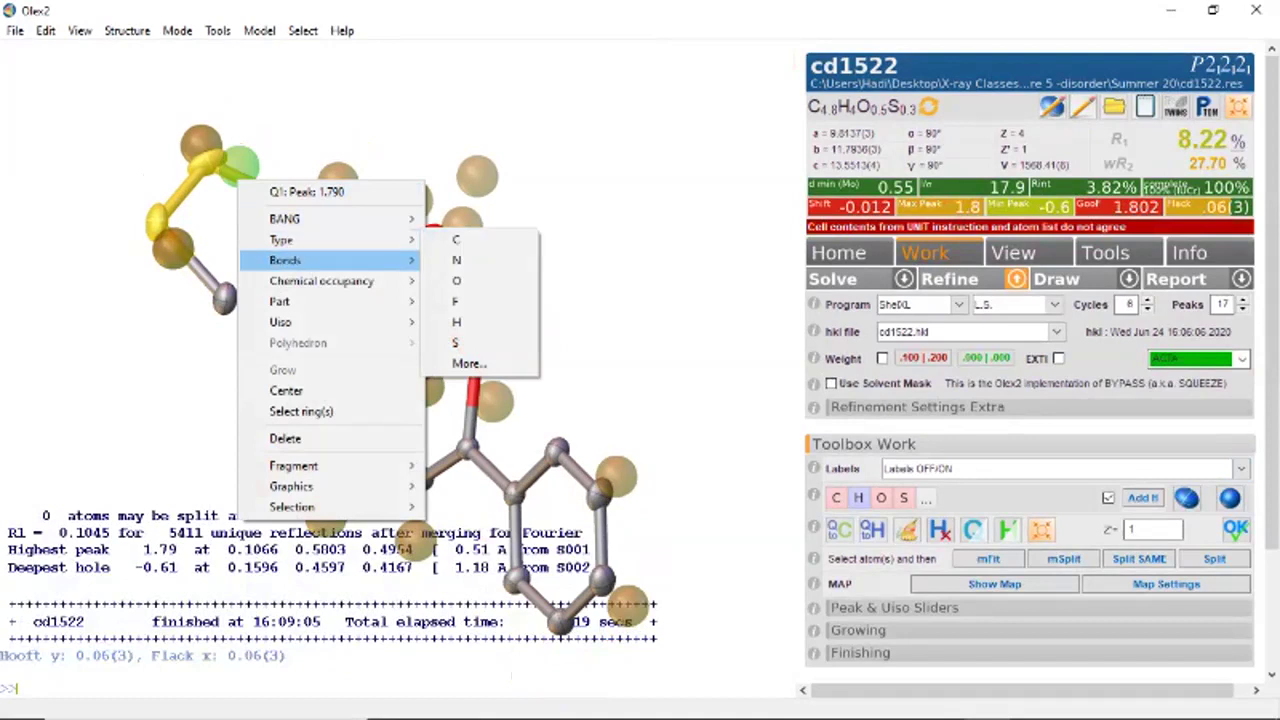
left_click(456, 240)
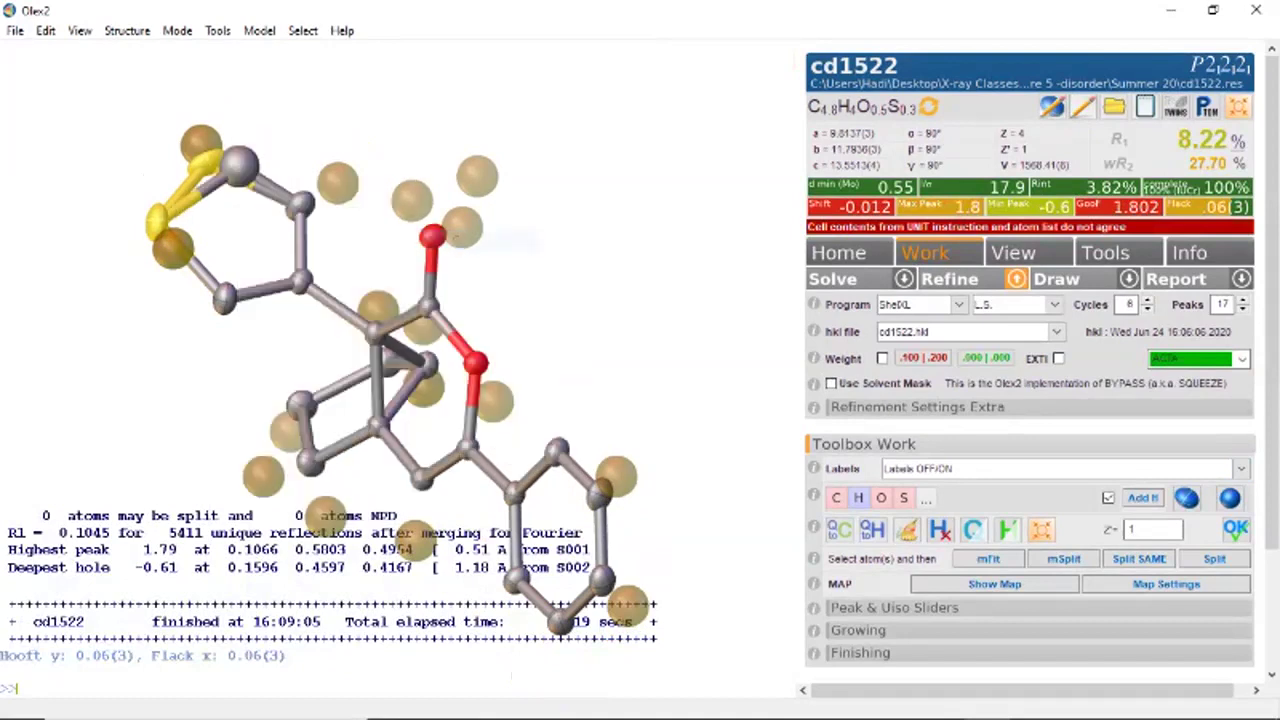
right_click(172, 250)
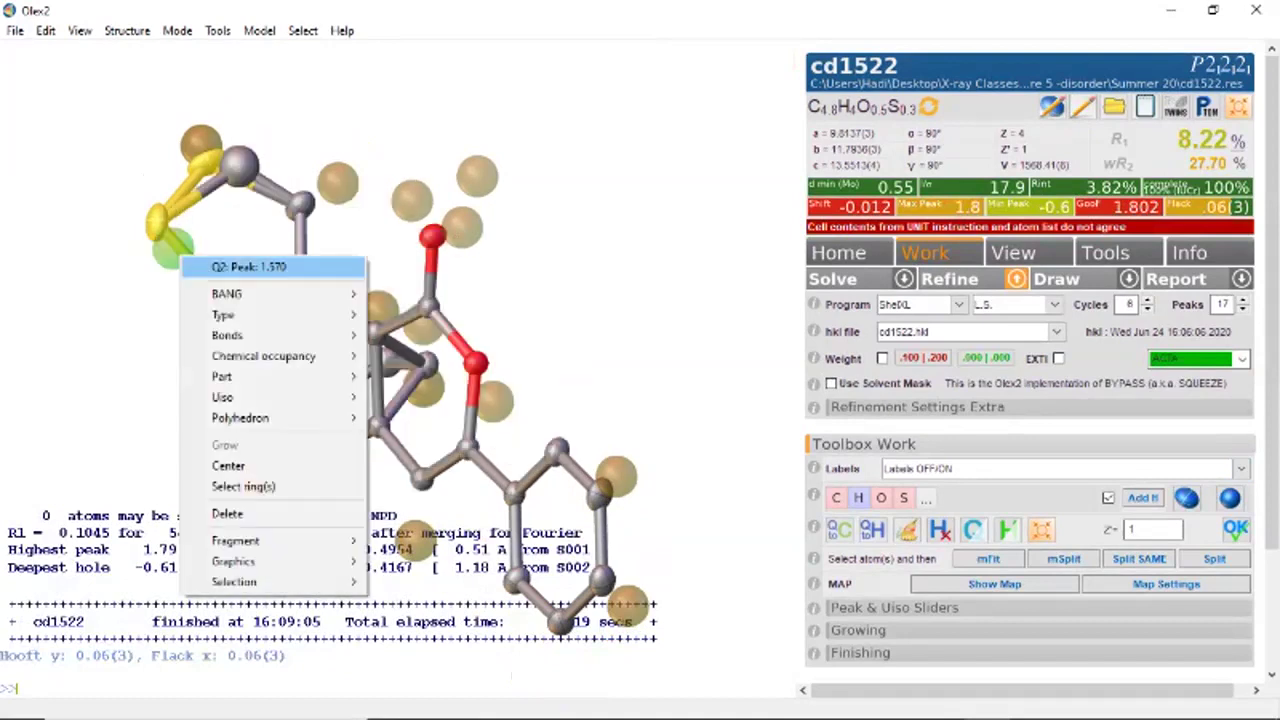
mouse_move(260, 315)
left_click(398, 315)
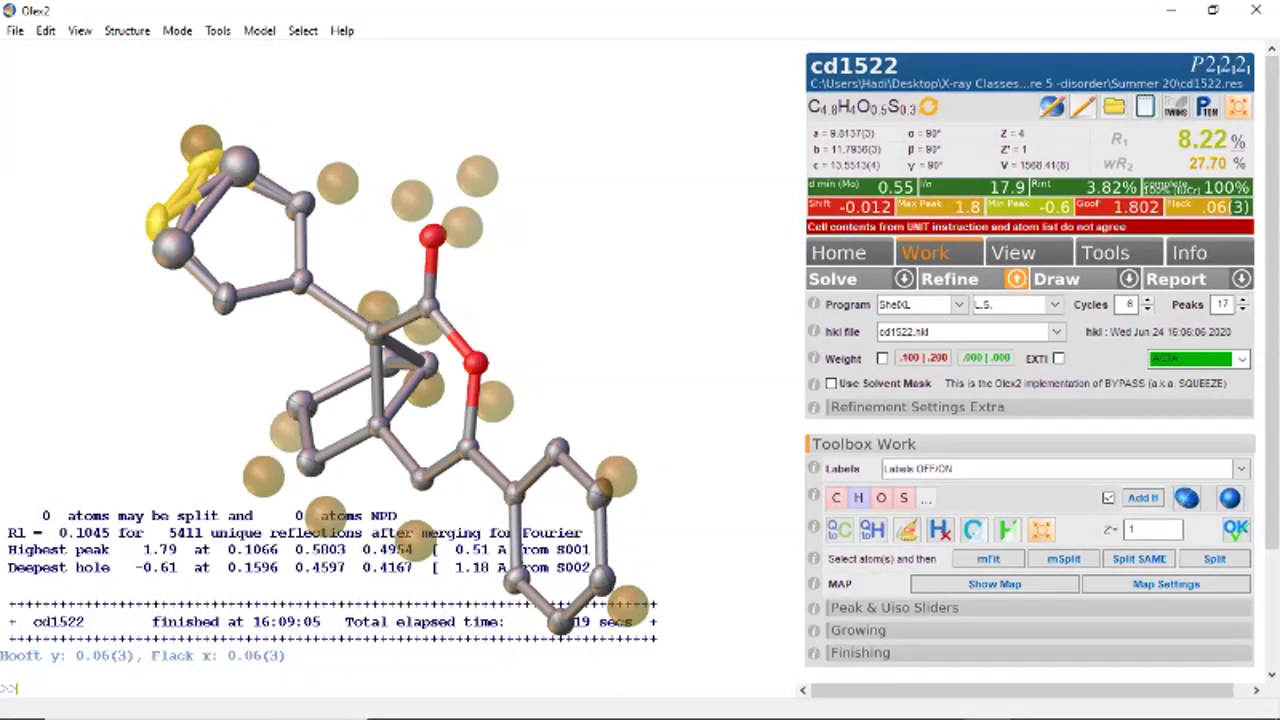
Step: Hide the remaining residual electron density peaks around the molecule
mouse_move(205, 162)
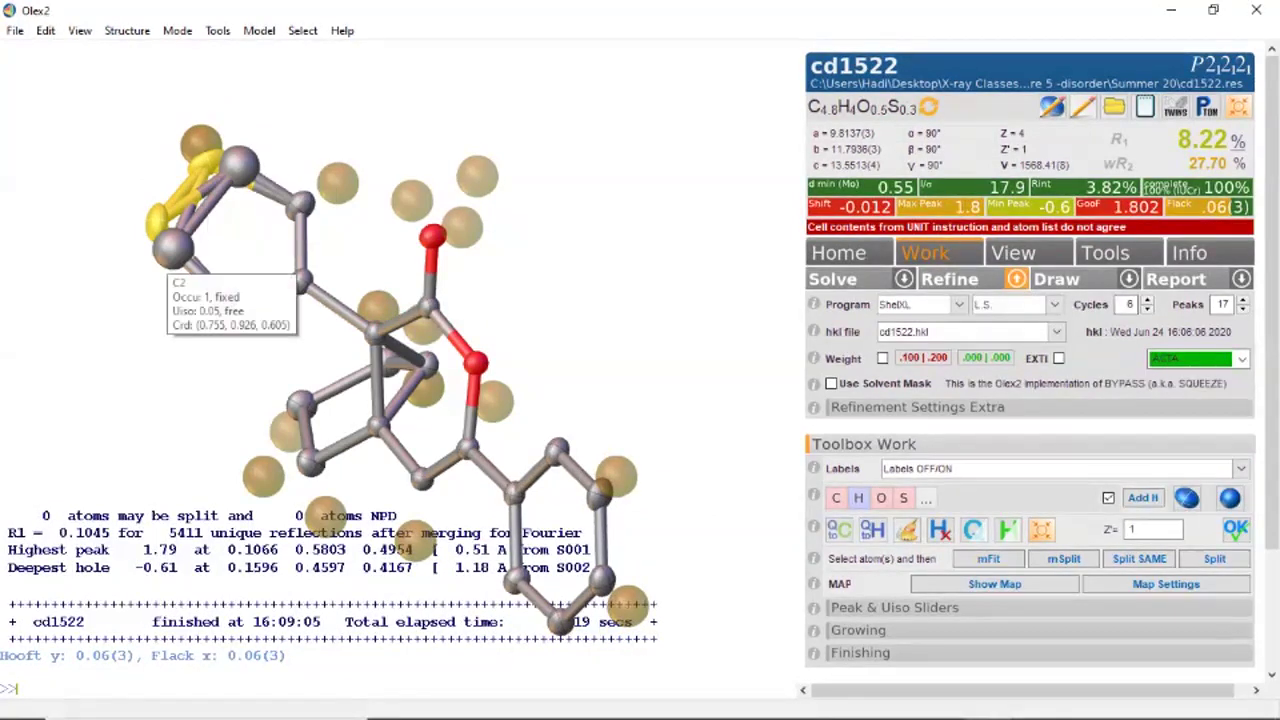
scroll(172, 250, "down", 3)
scroll(172, 250, "down", 8)
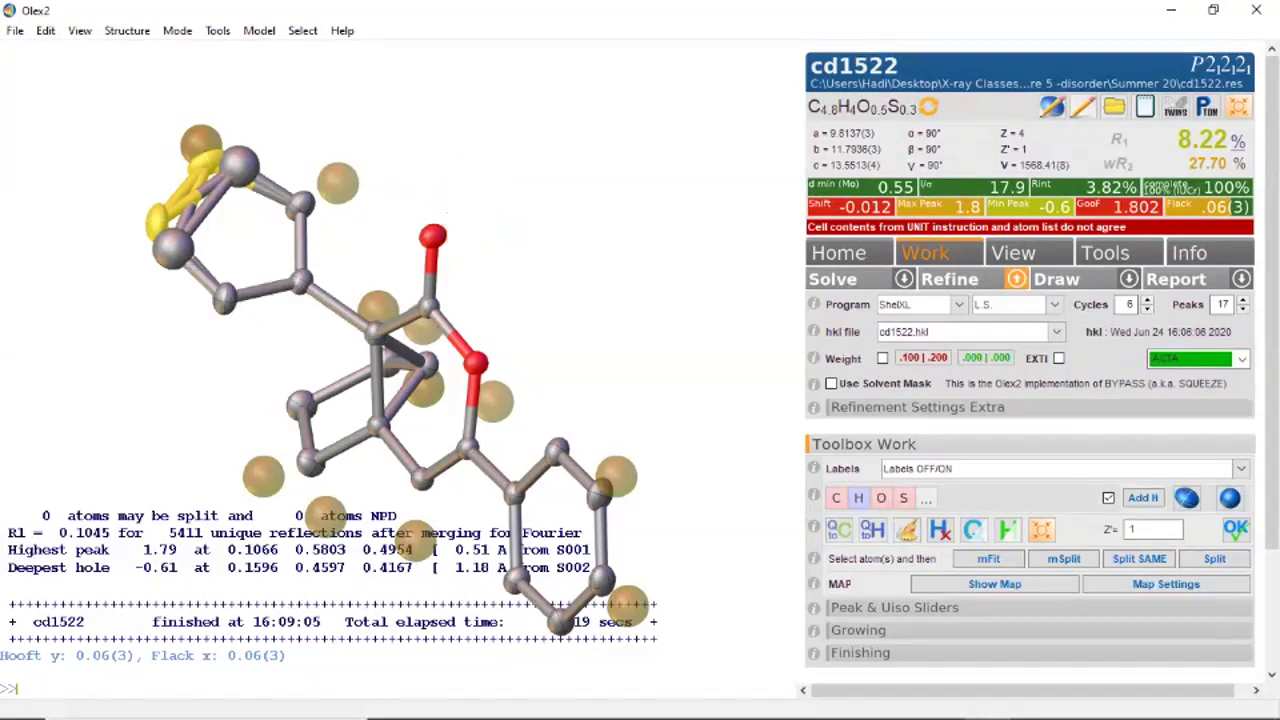
mouse_move(172, 250)
scroll(172, 250, "down", 3)
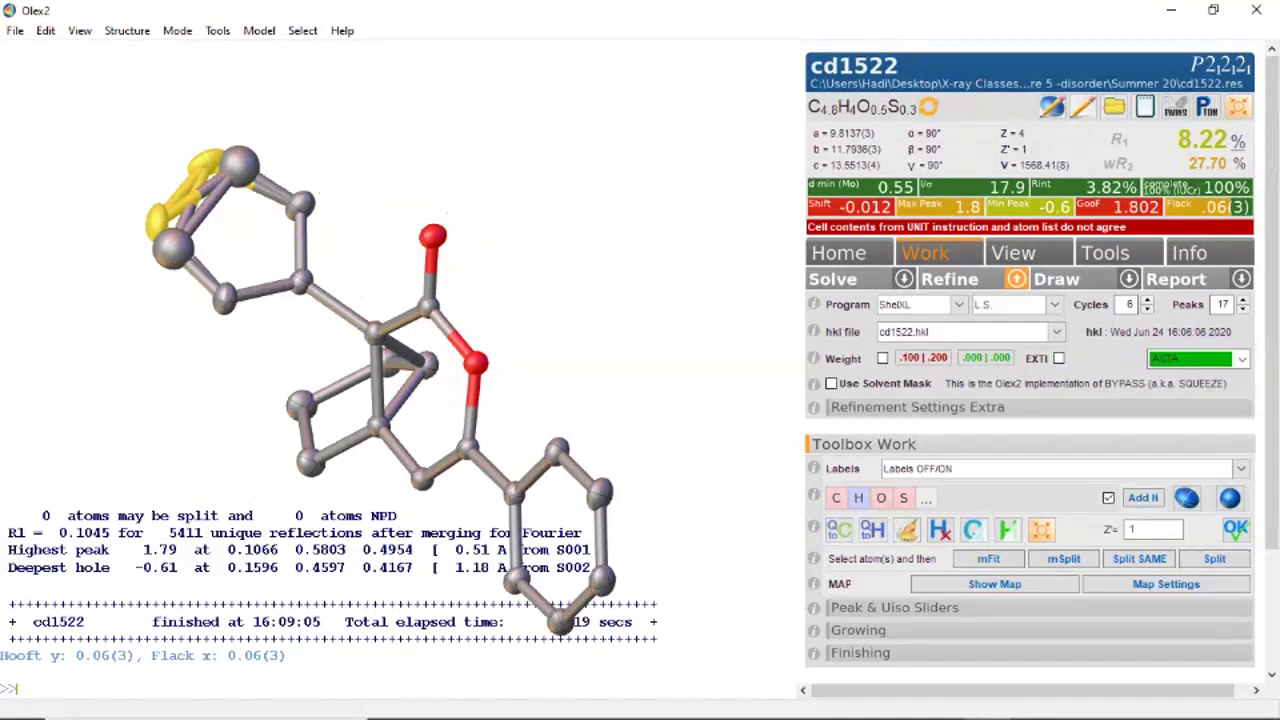
left_click_drag(174, 252, 183, 246)
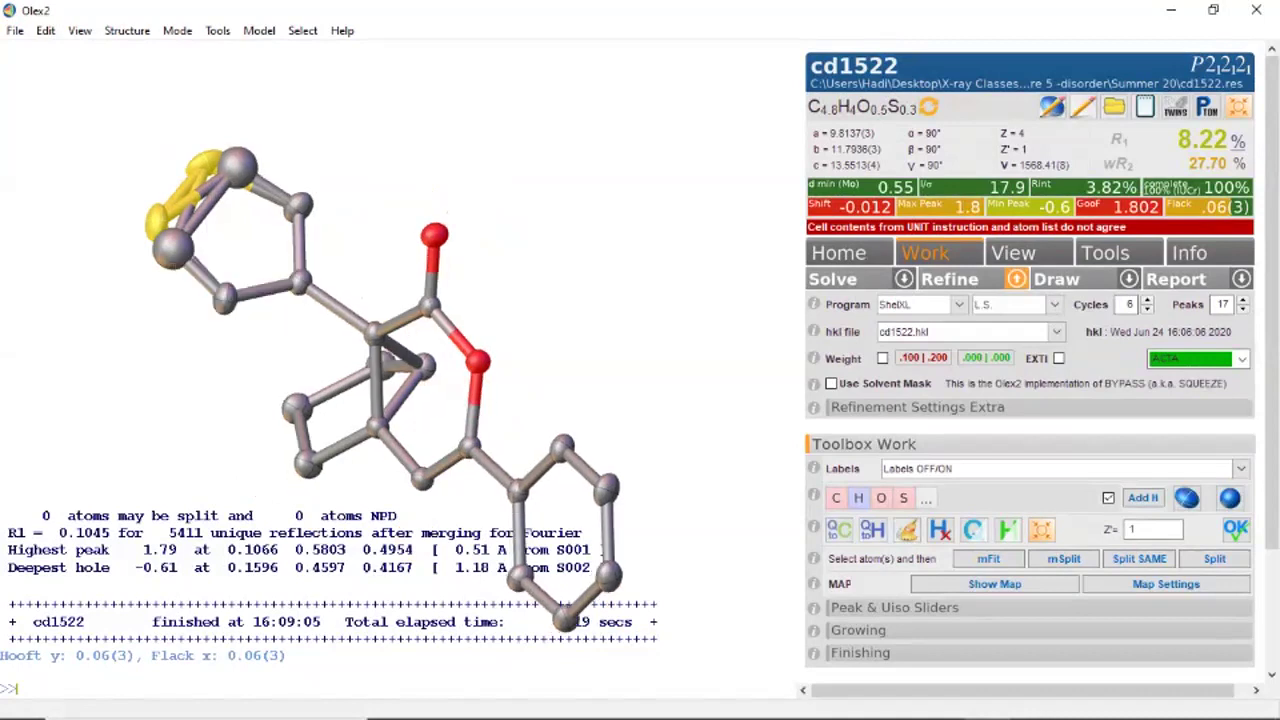
Step: Assign sulfur S001 and the new carbon C2 of the disordered ring to part 1
left_click(173, 249)
left_click(204, 162)
right_click(205, 157)
mouse_move(290, 275)
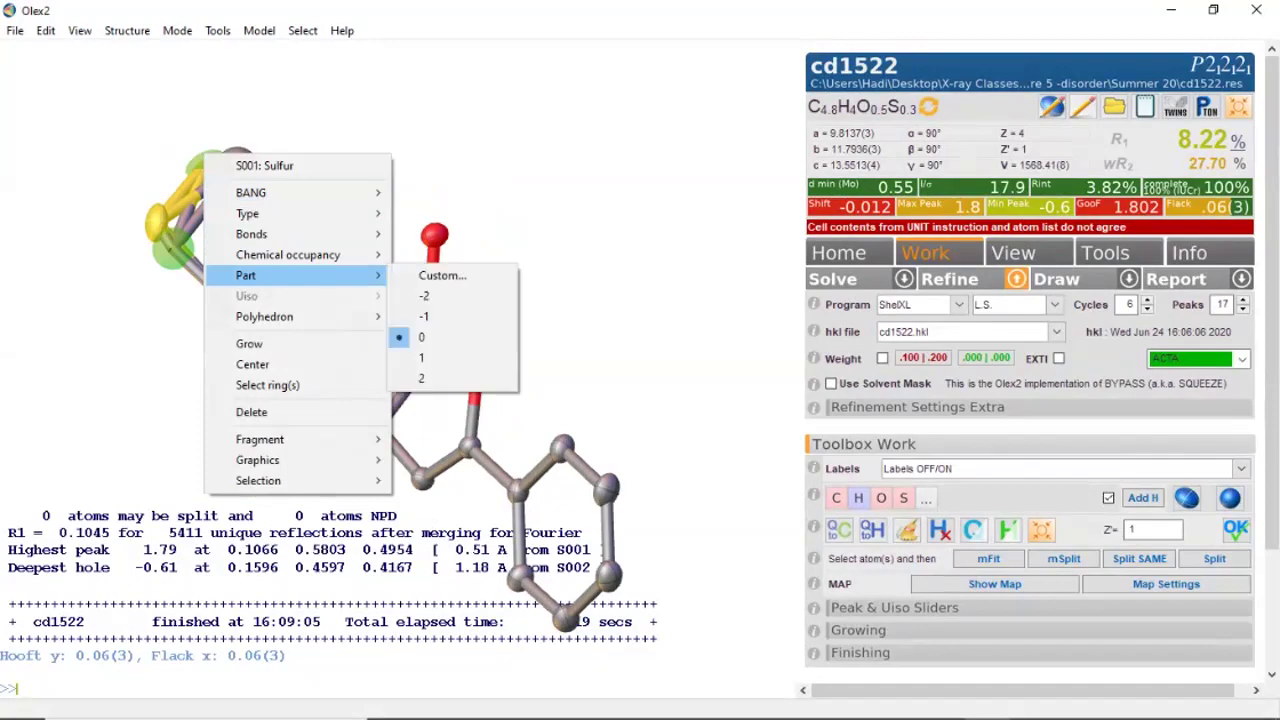
left_click(421, 357)
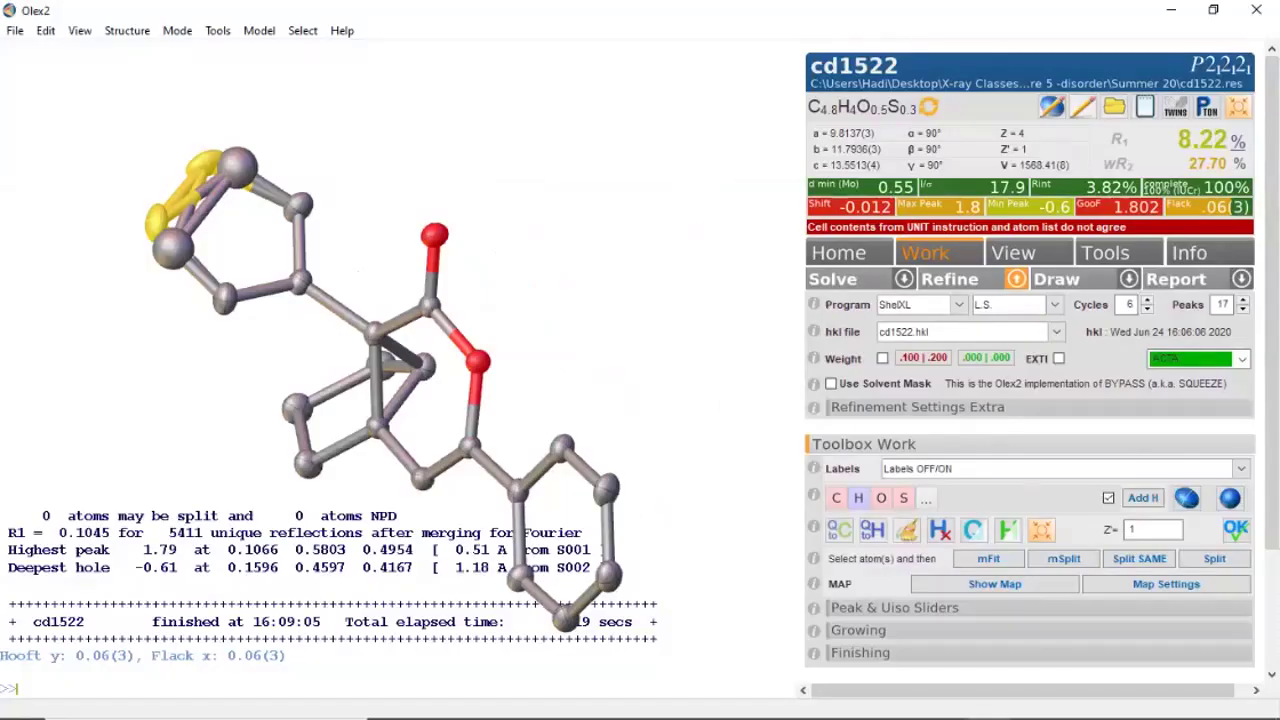
Step: Assign the other sulfur atom and the new carbon C1 of the disordered ring to part 2
left_click(156, 220)
left_click(238, 168)
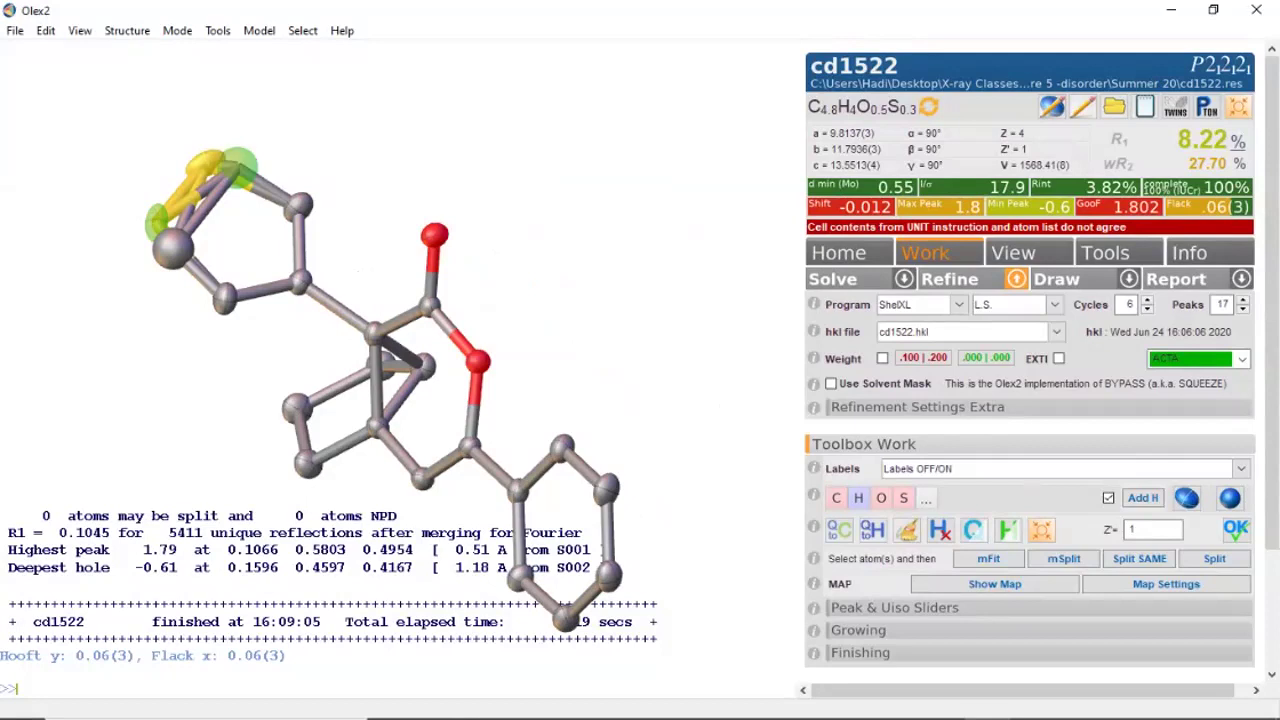
right_click(240, 170)
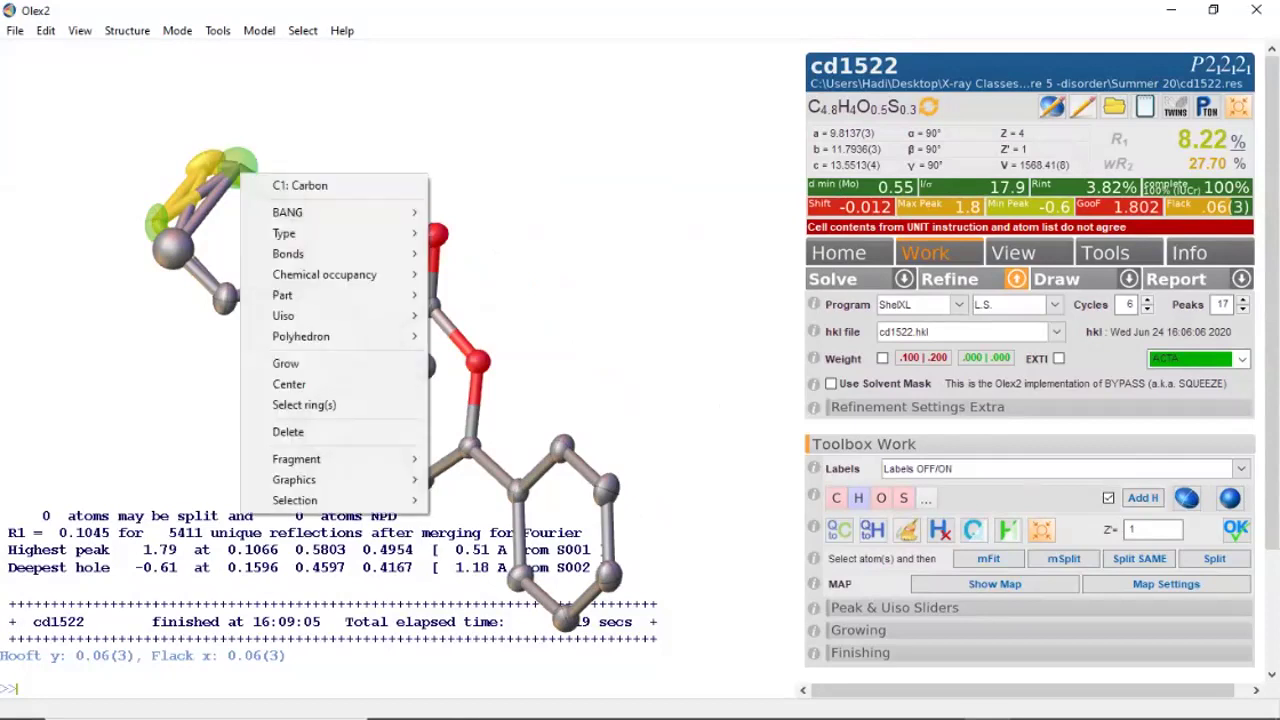
mouse_move(300, 295)
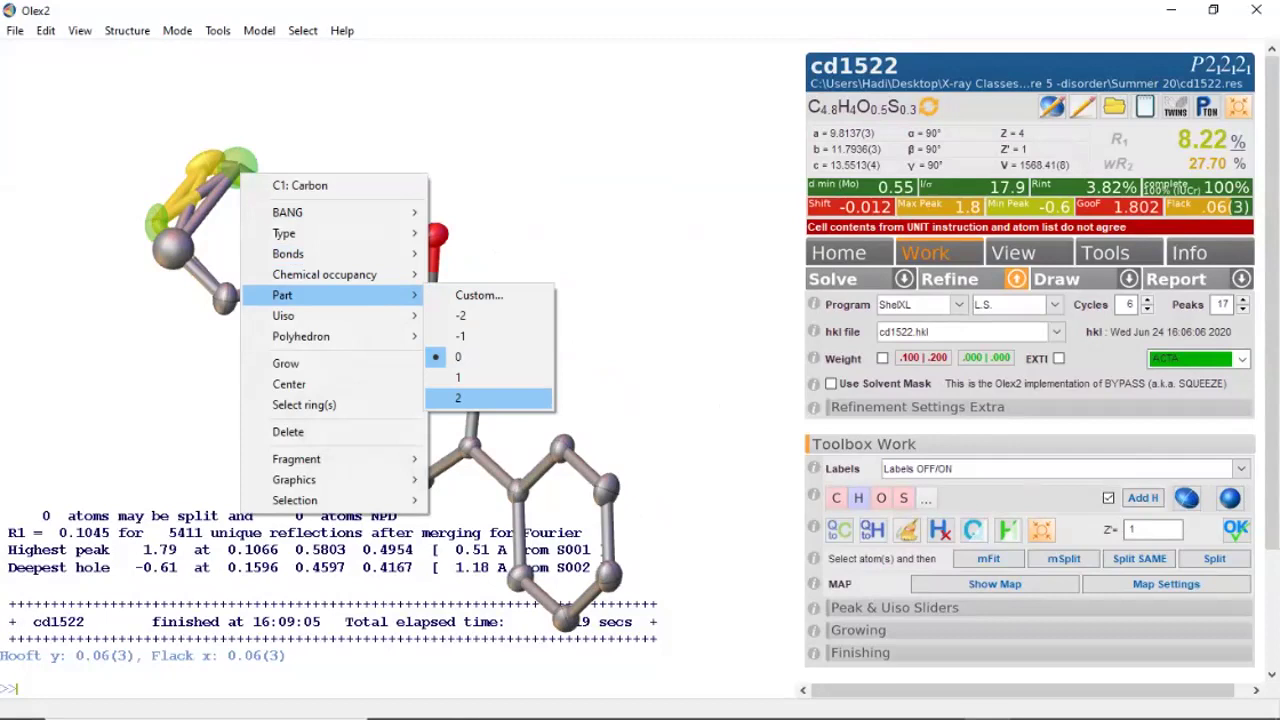
left_click(458, 398)
left_click_drag(470, 400, 478, 438)
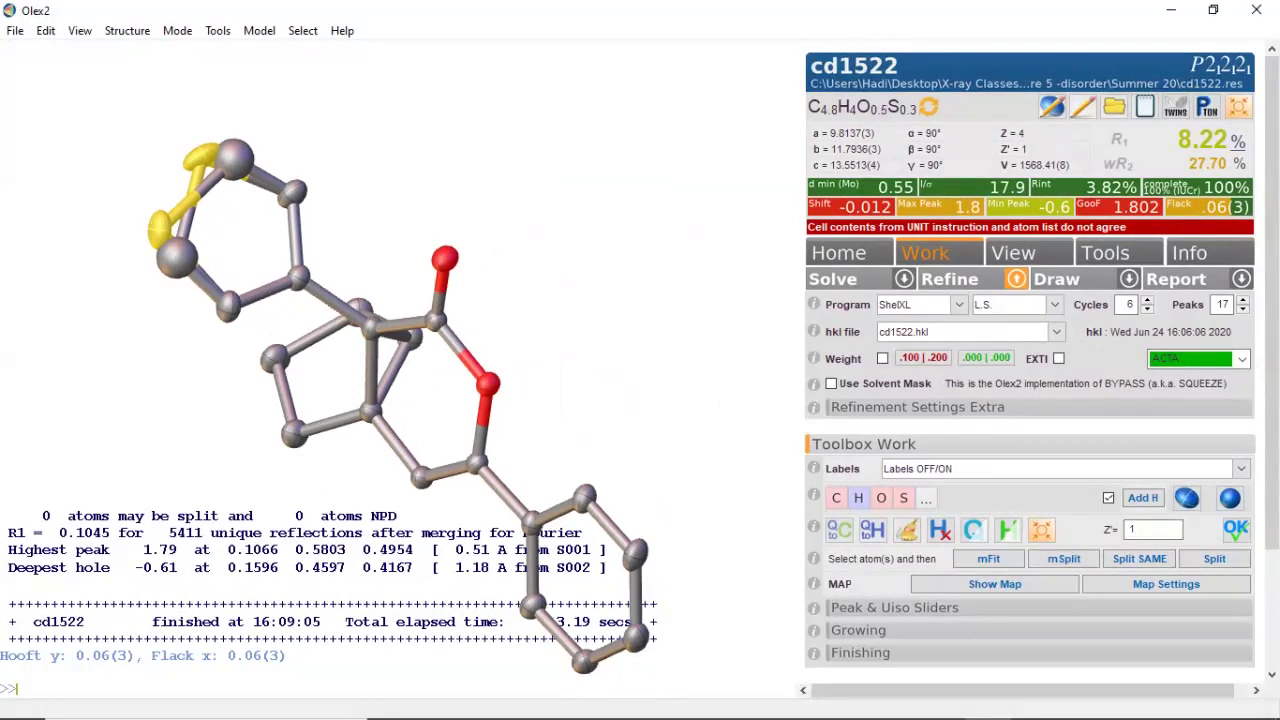
Step: Set the chemical occupancy of carbons C1 and C2 to 1/2 and refine the disordered model
mouse_move(226, 164)
left_click(233, 158)
left_click(174, 258)
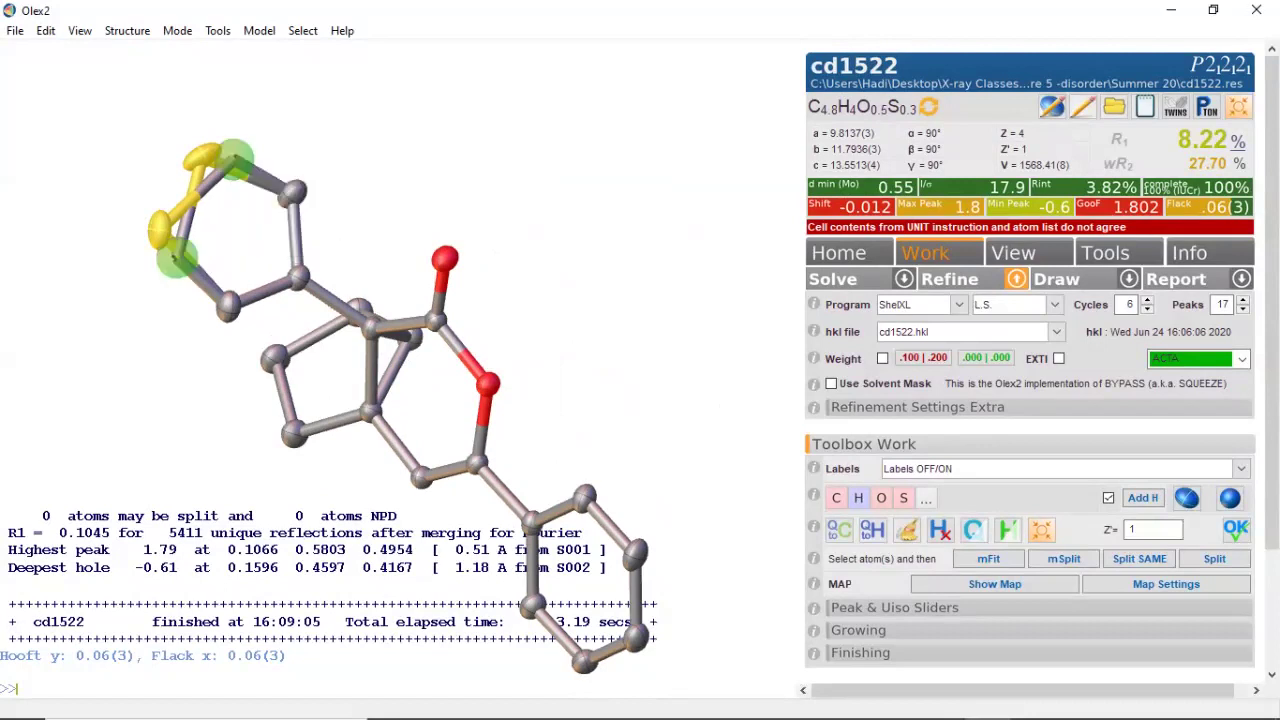
right_click(176, 260)
mouse_move(285, 358)
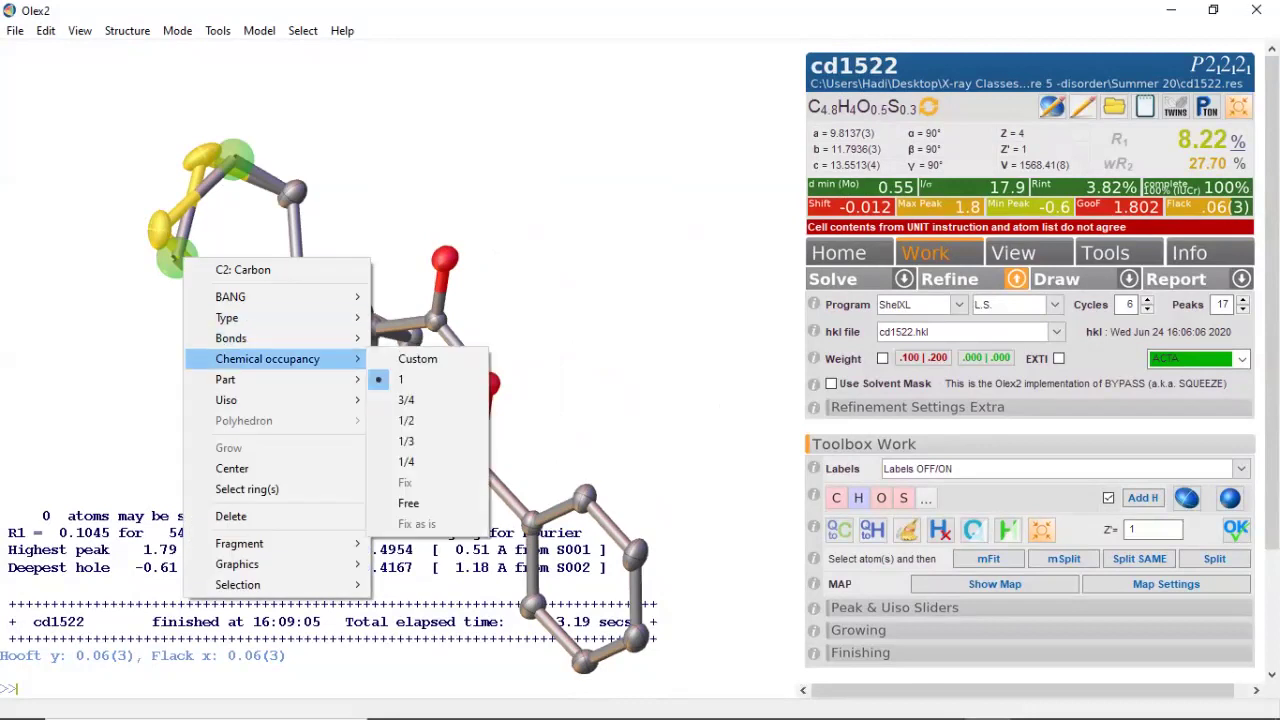
left_click(406, 420)
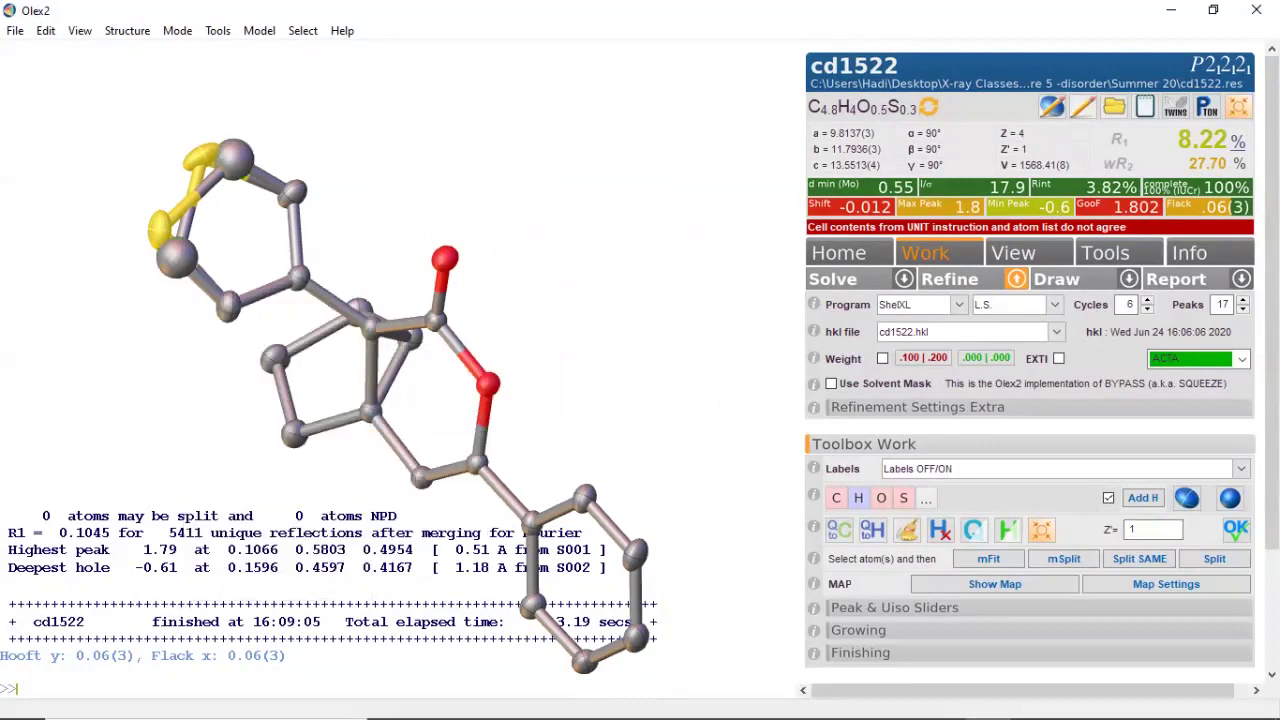
key("ctrl+r")
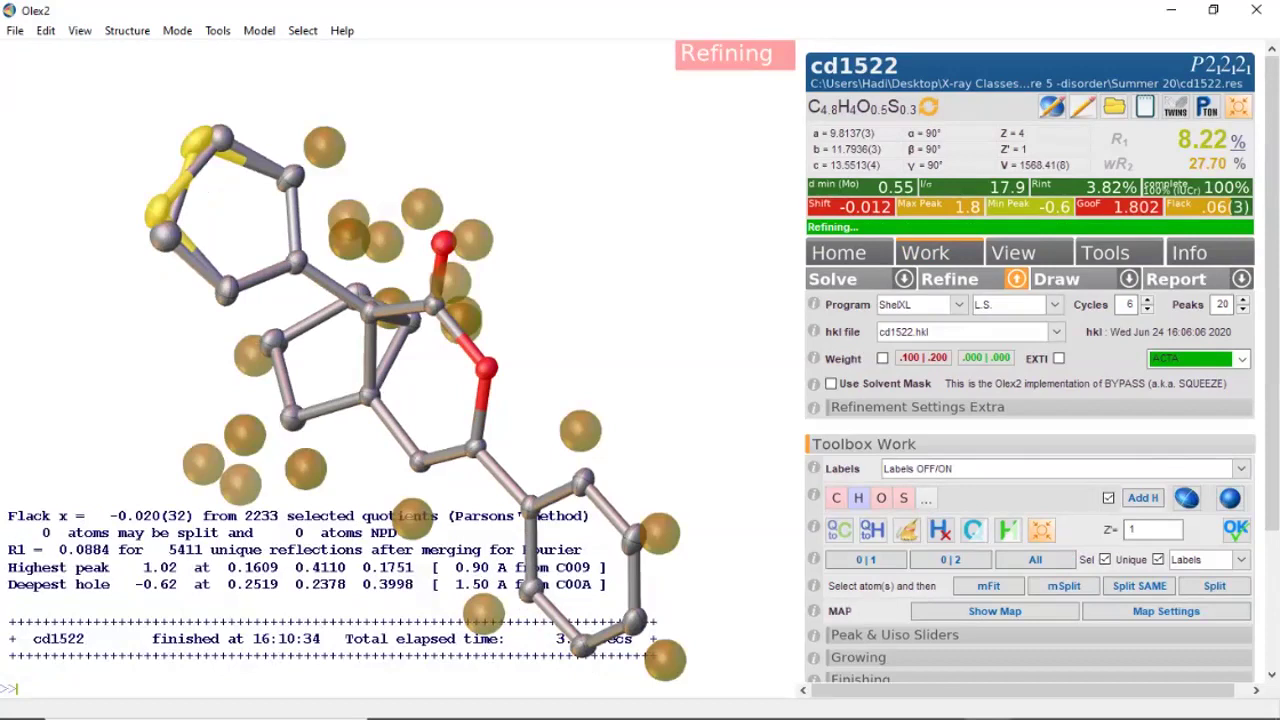
left_click_drag(500, 350, 422, 294)
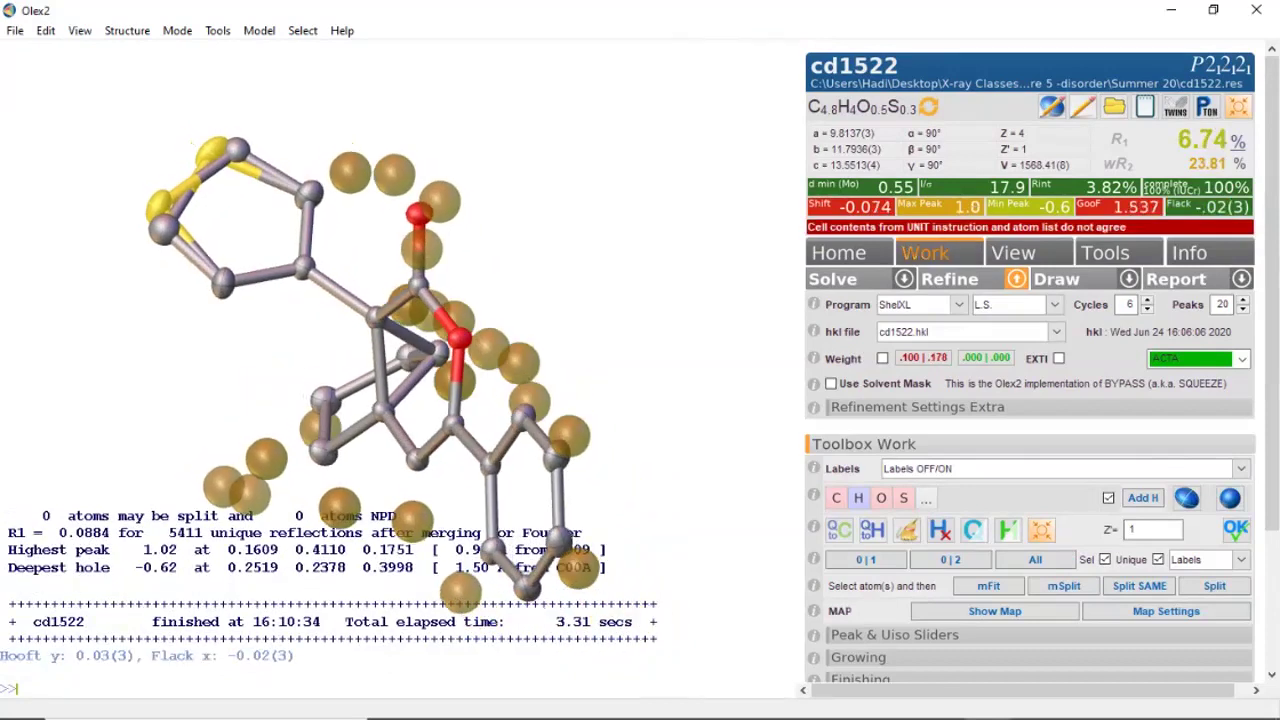
Step: Make the two disordered ring carbons C1 and C2 anisotropic and refine the structure
left_click(163, 230)
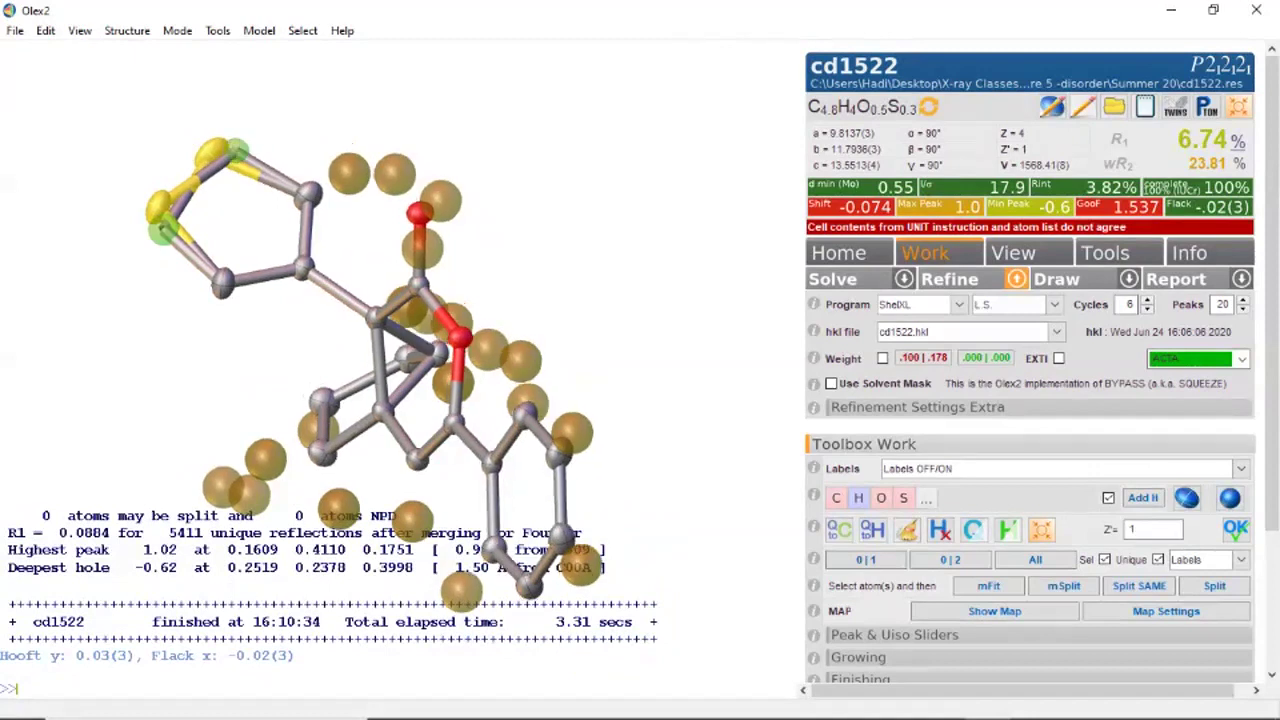
left_click(259, 30)
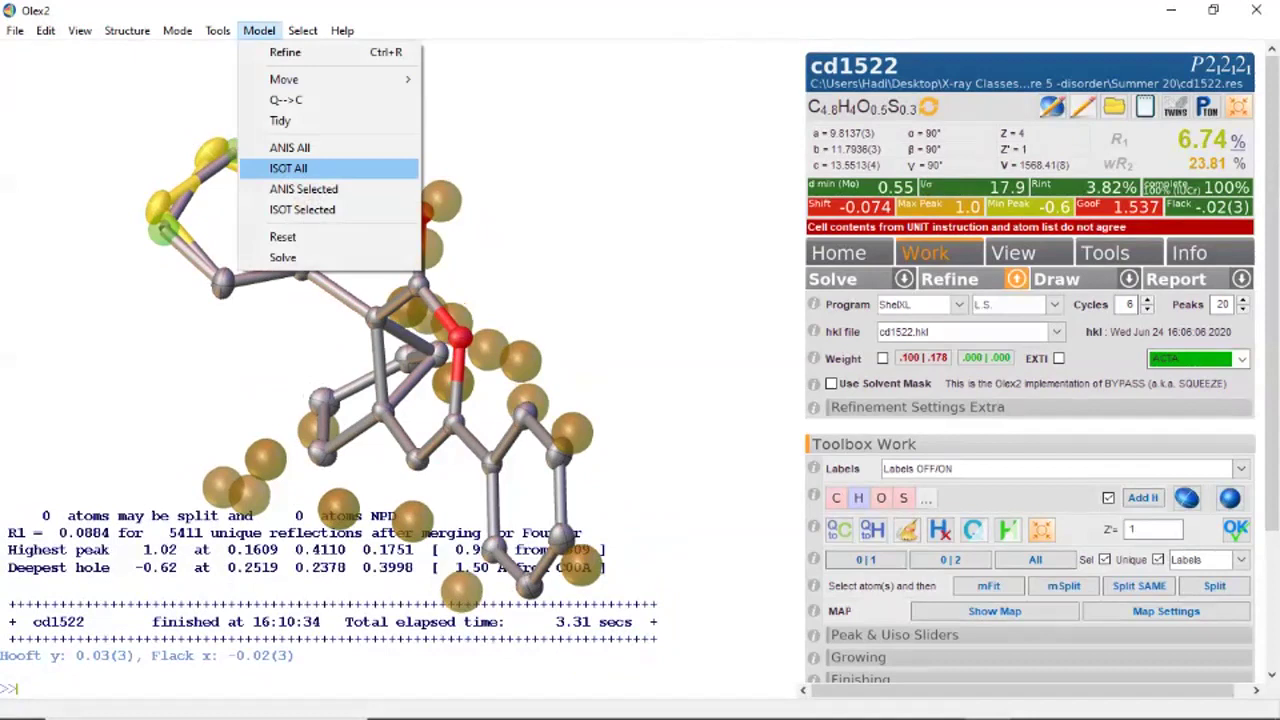
left_click(305, 188)
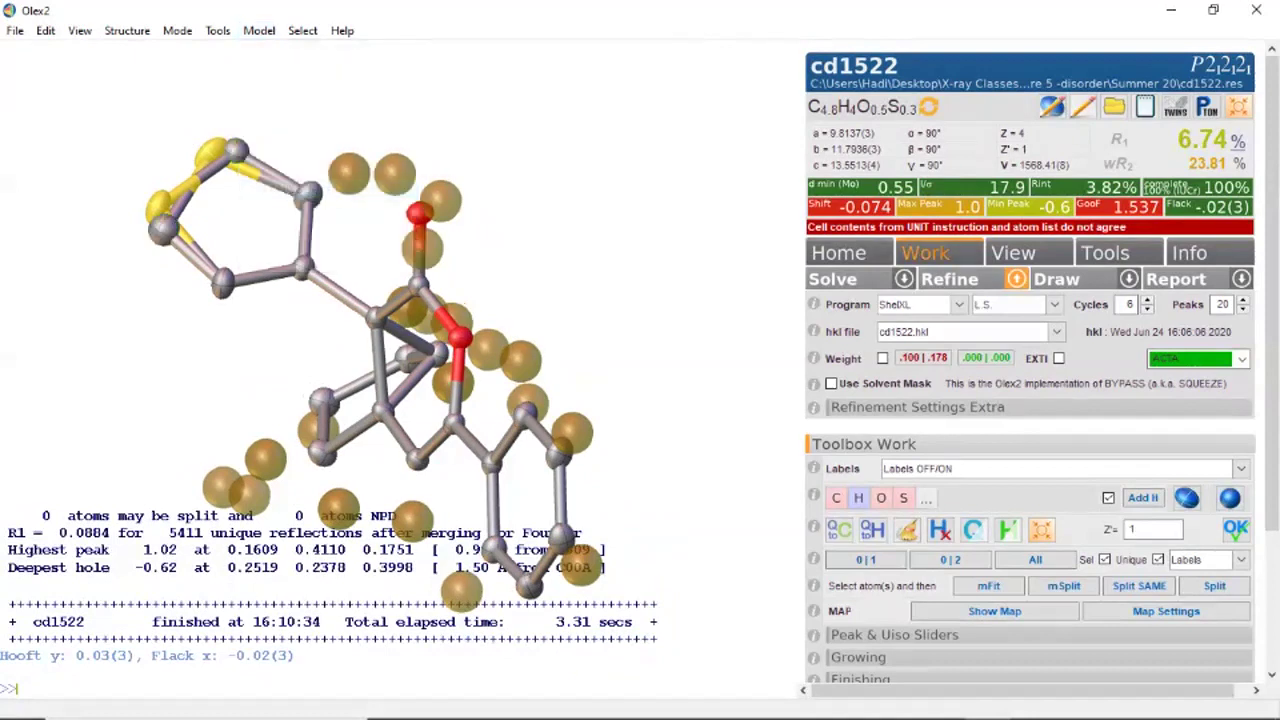
left_click(949, 280)
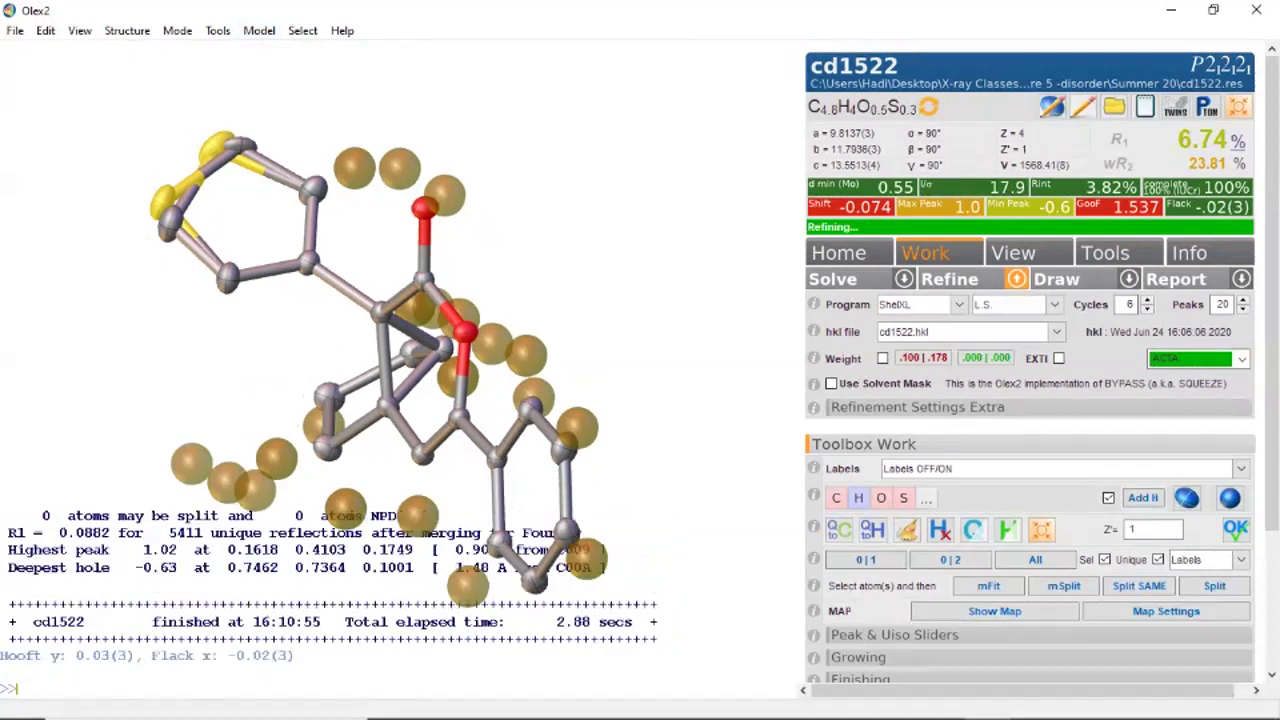
Step: Check the bond distances and angles around the carbonyl oxygen O003
left_click_drag(400, 370, 425, 415)
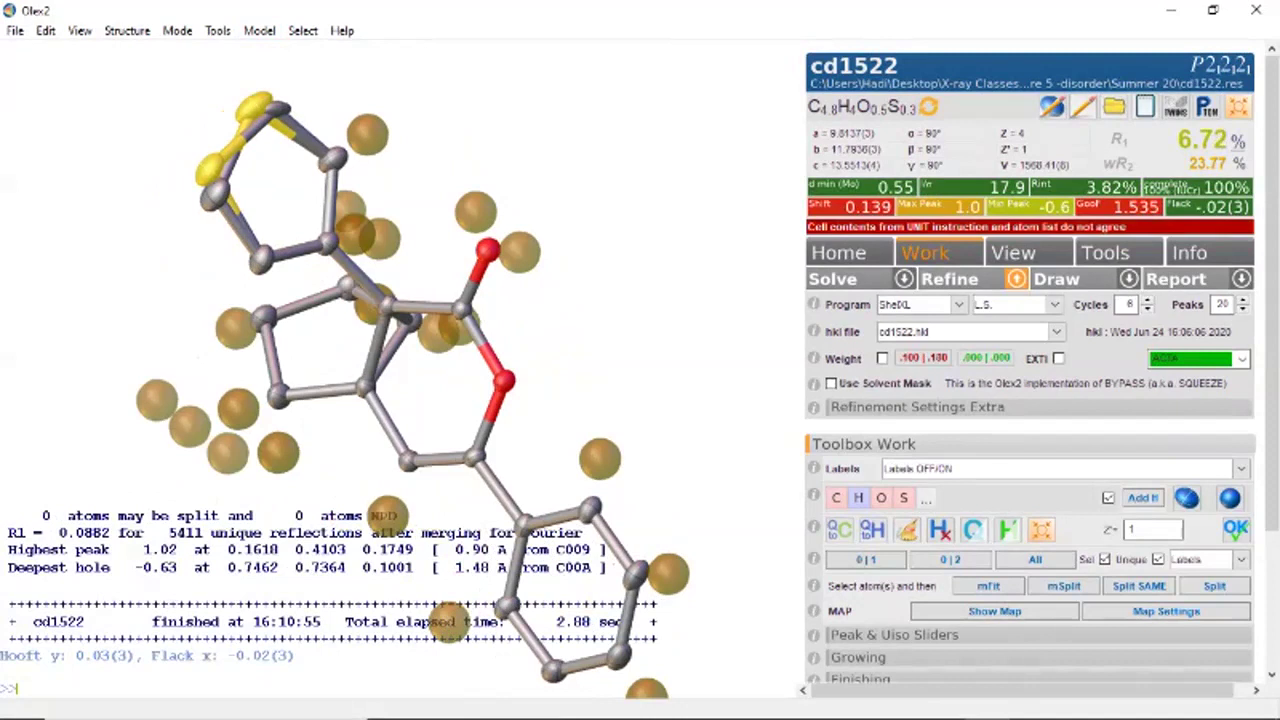
right_click(488, 259)
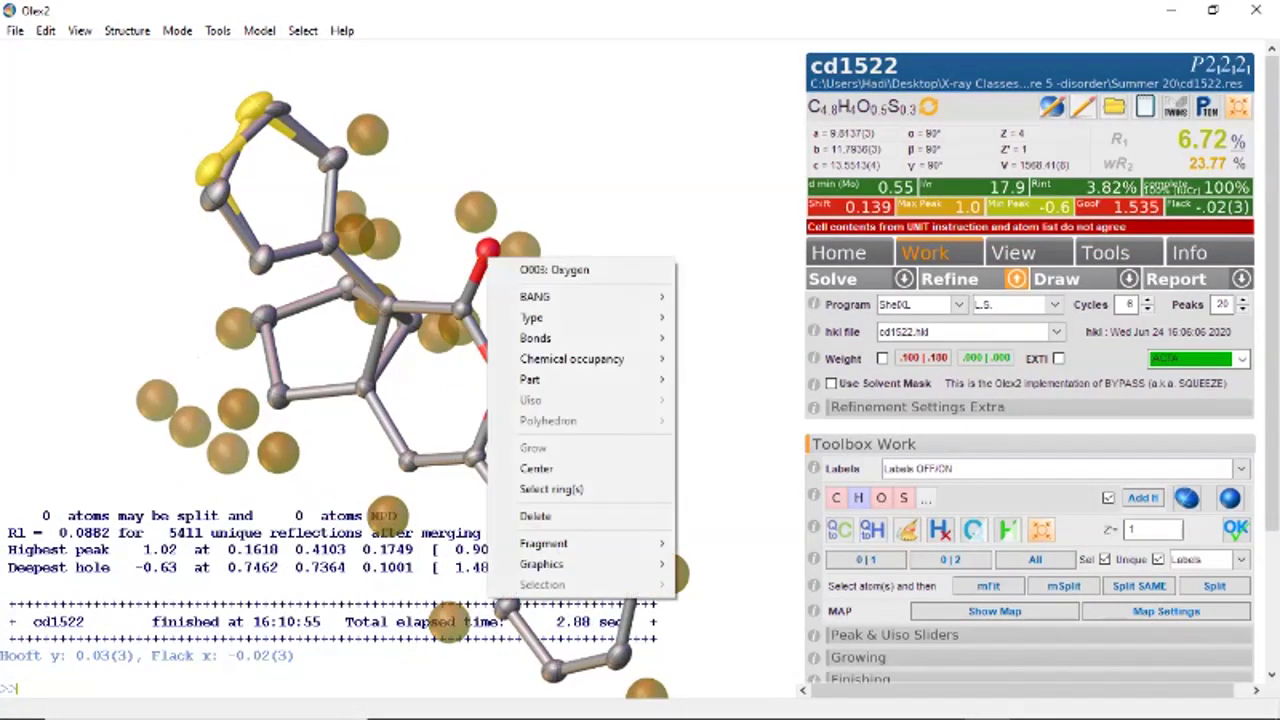
mouse_move(540, 297)
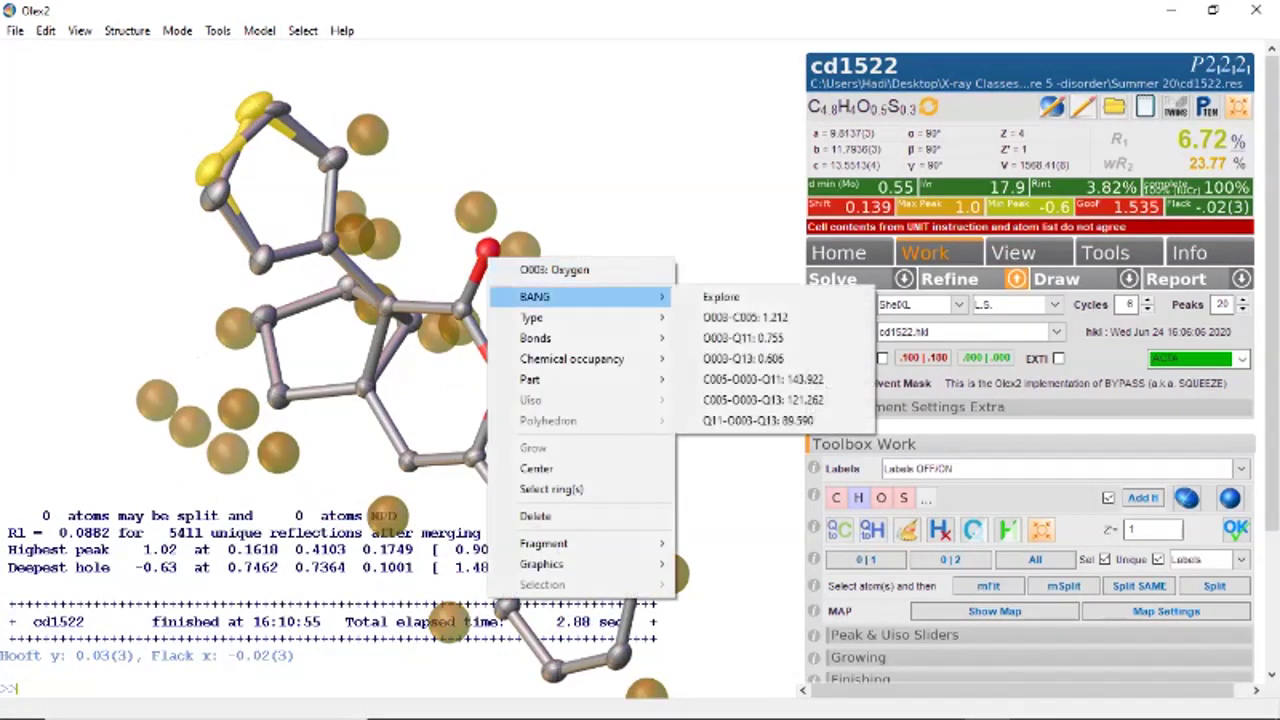
left_click_drag(585, 243, 592, 243)
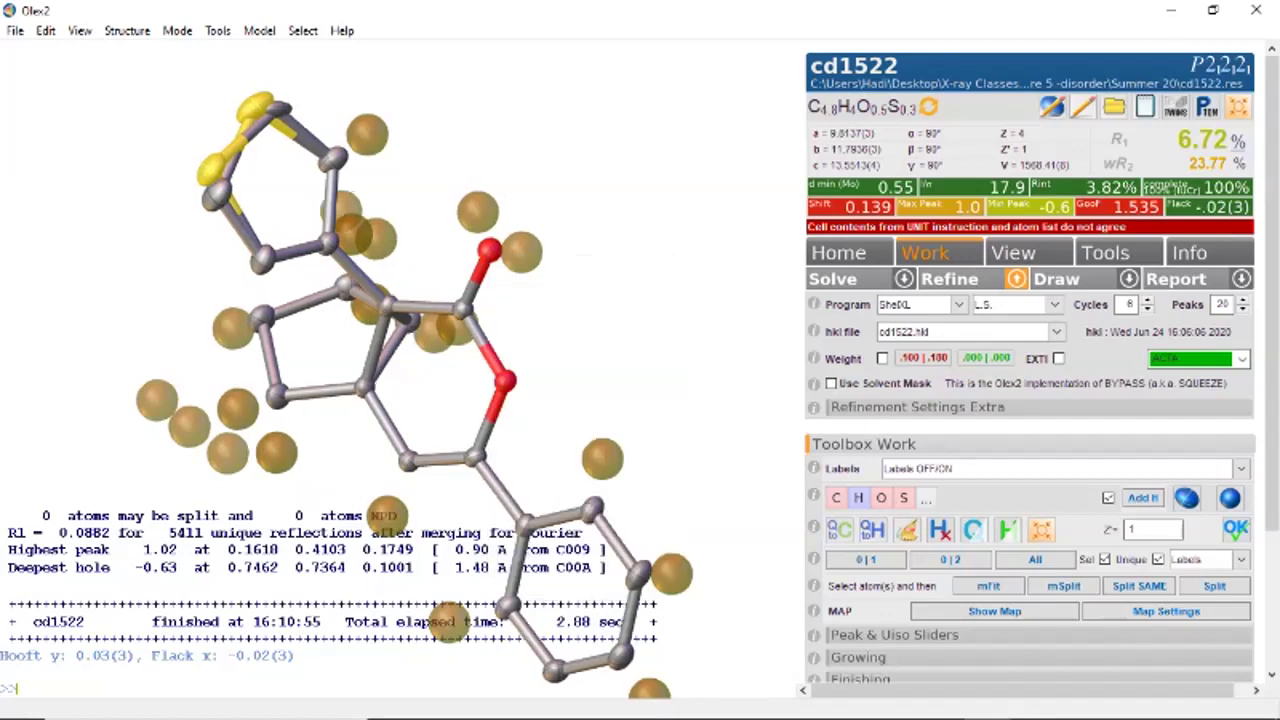
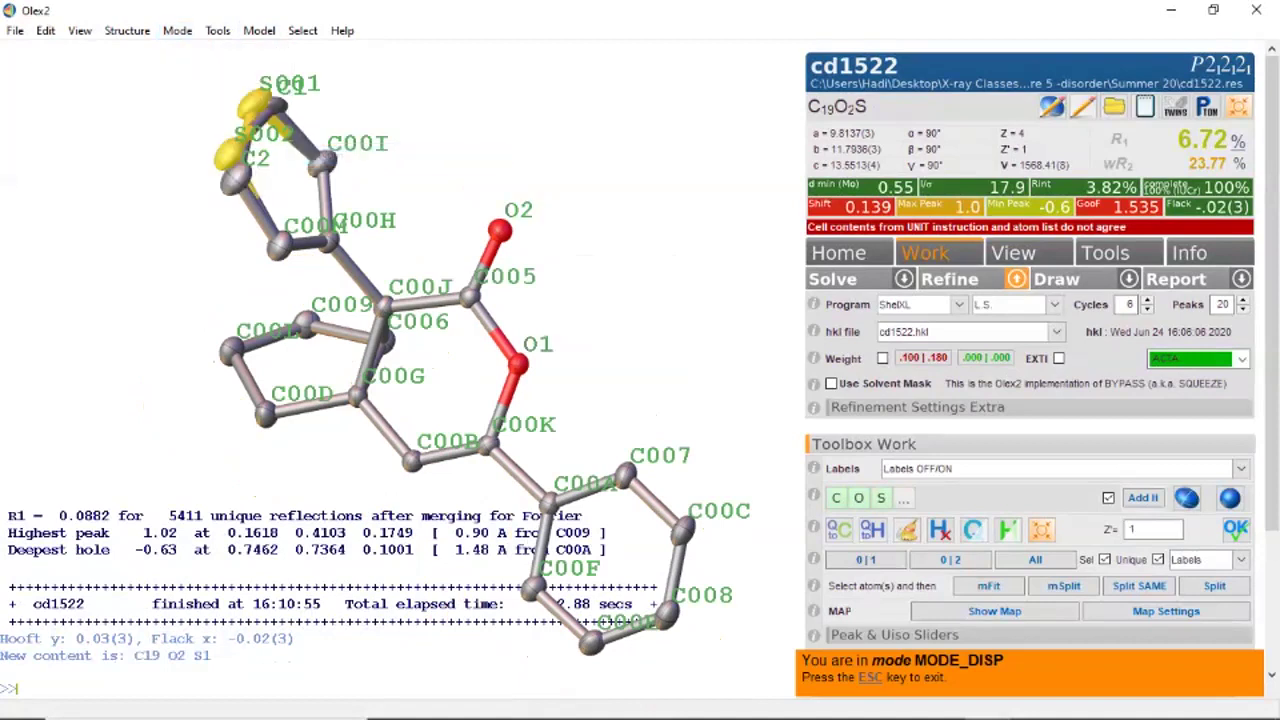
Step: Name sulfur S002 as S1, then number the fused ring carbons sequentially C1 to C9, starting from the carbonyl carbon
left_click(228, 157)
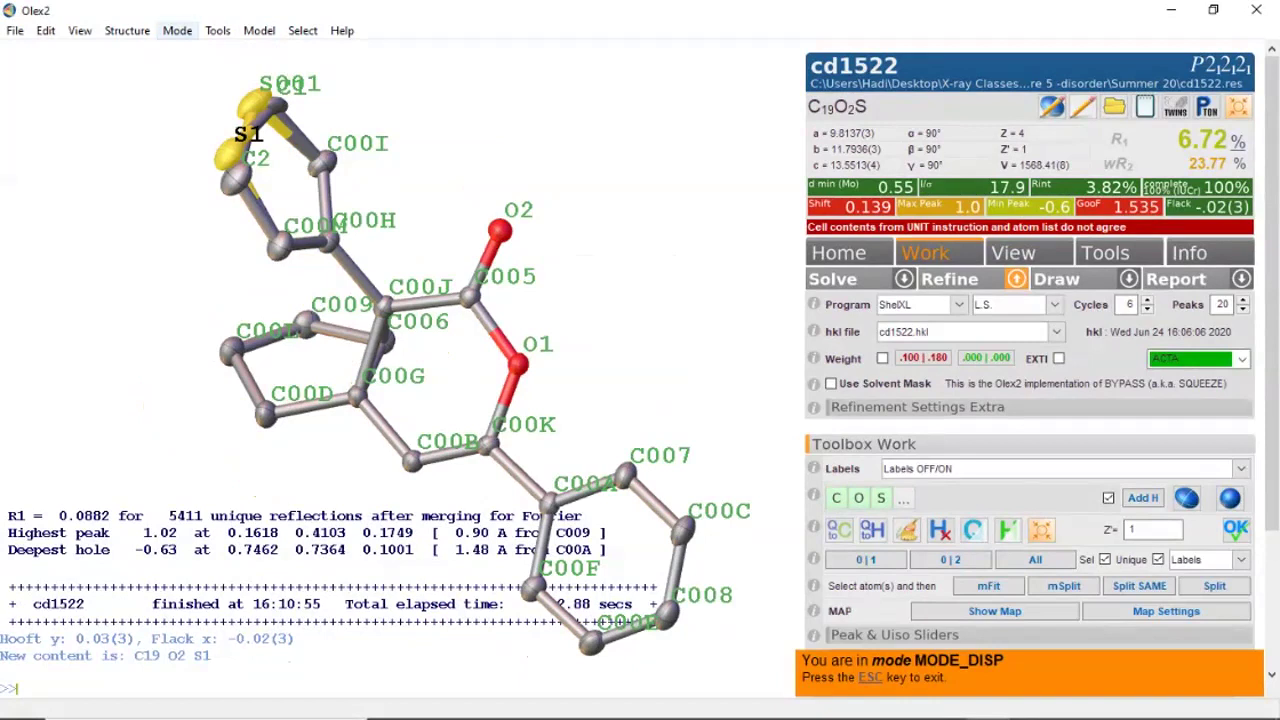
left_click(177, 30)
mouse_move(209, 155)
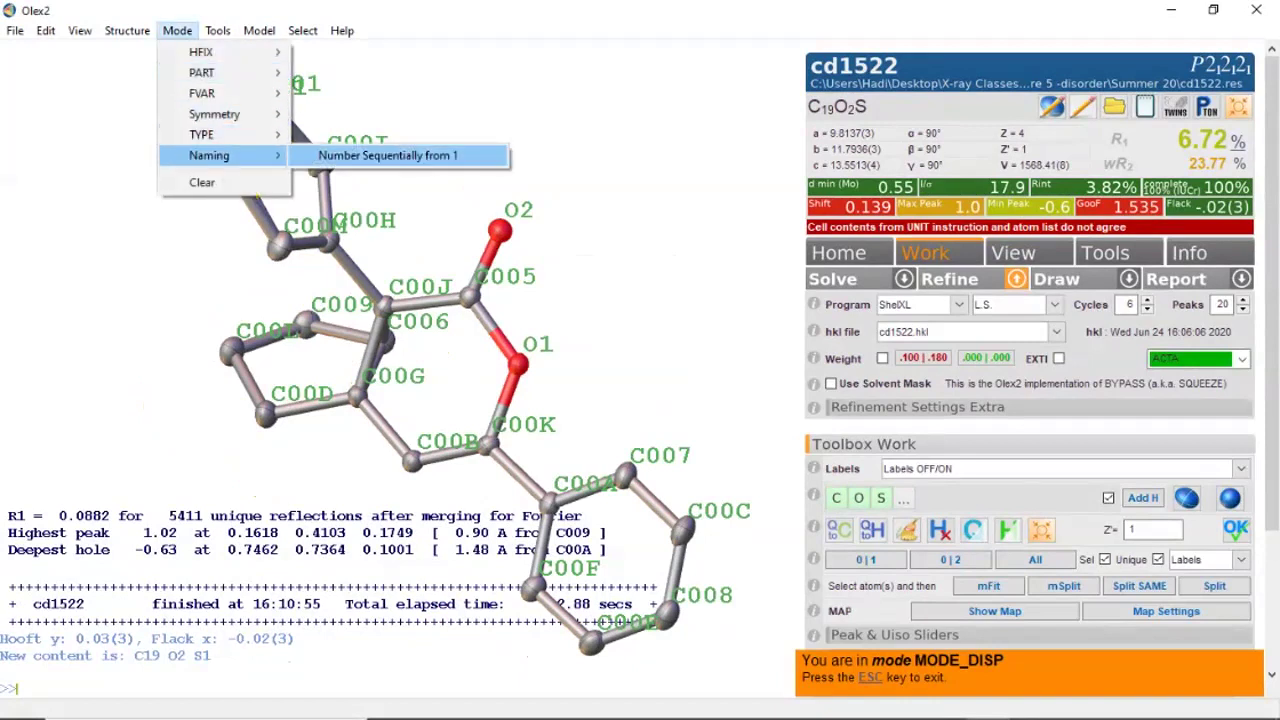
left_click(395, 155)
left_click(469, 297)
left_click(385, 304)
left_click(388, 341)
left_click(308, 323)
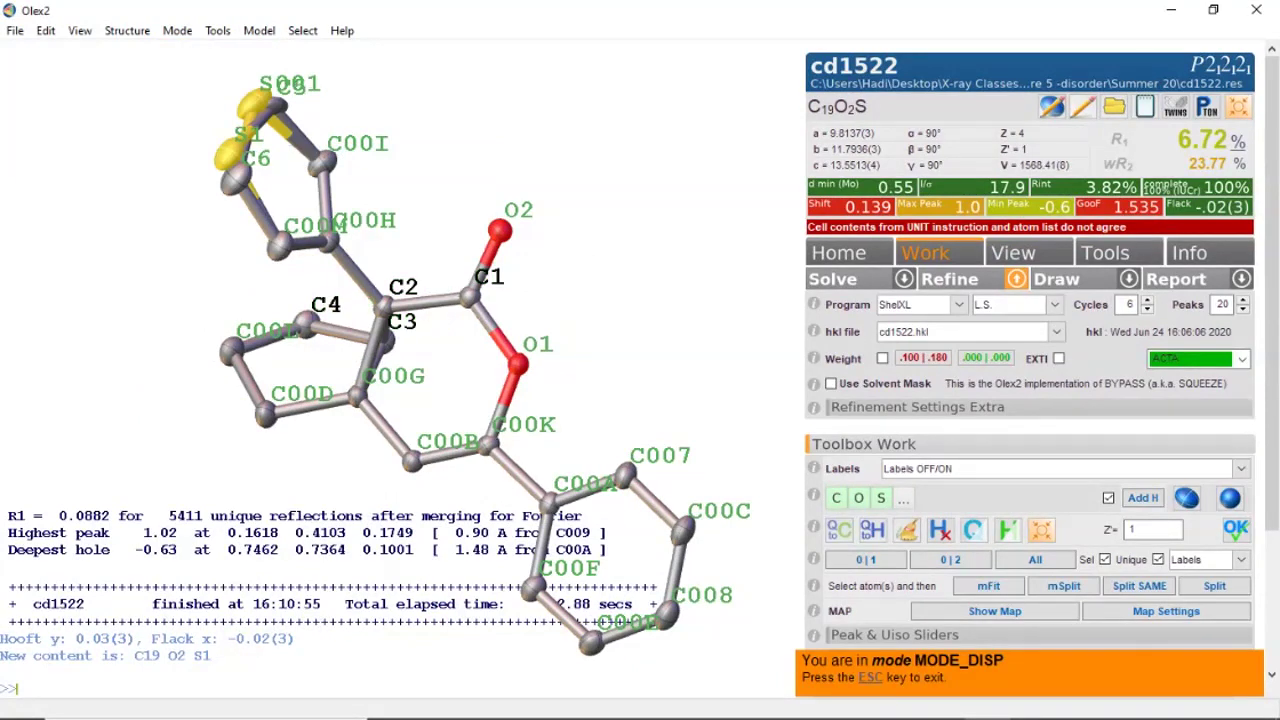
left_click(231, 350)
left_click(265, 414)
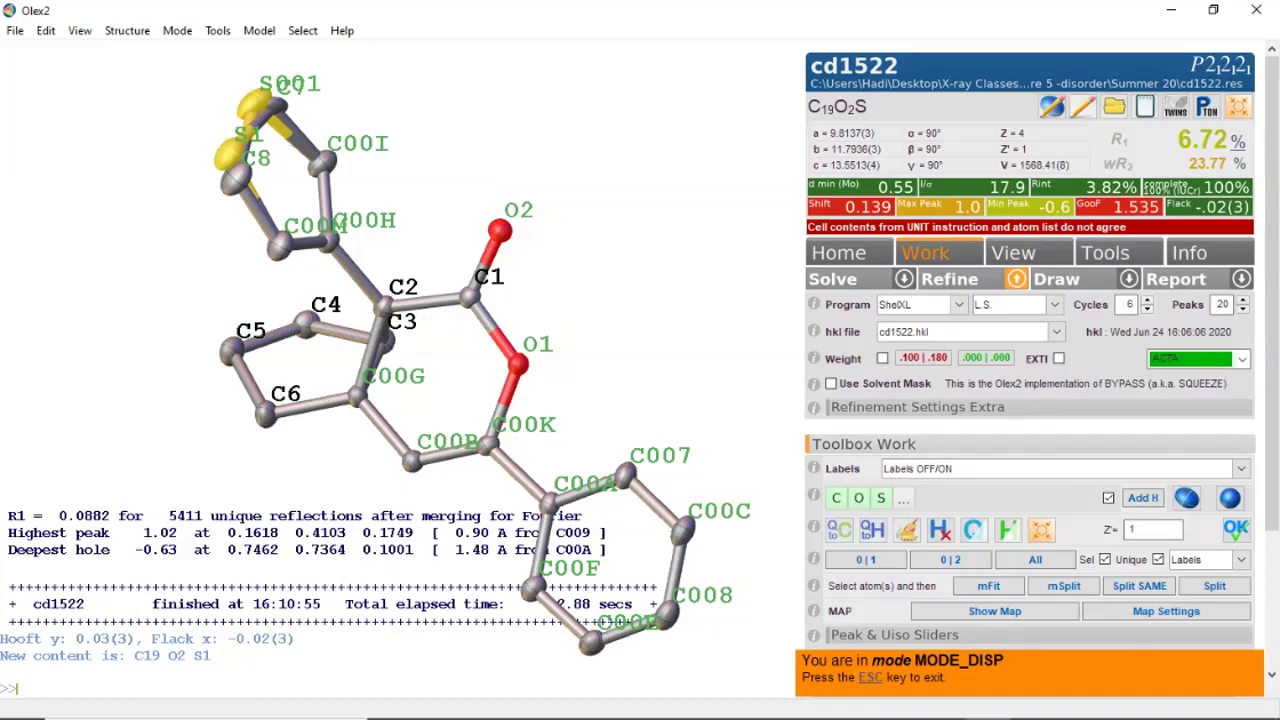
left_click(358, 396)
left_click(412, 460)
left_click(488, 444)
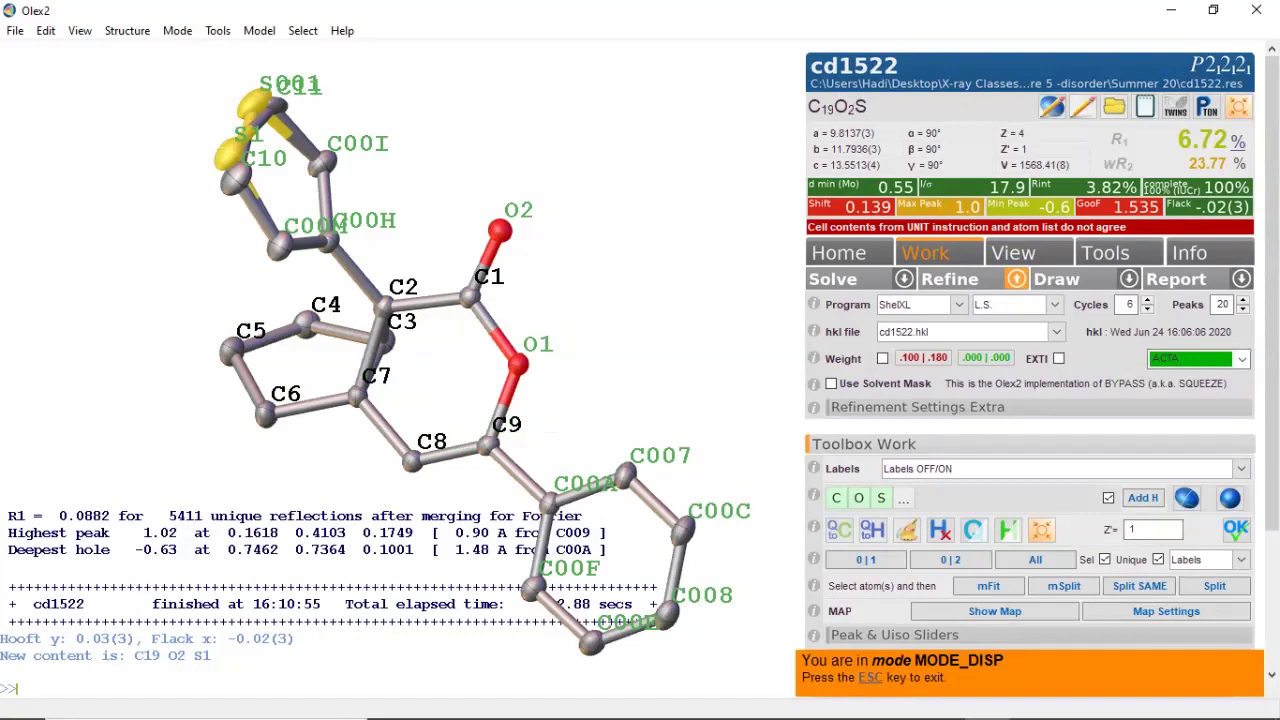
Step: Number the carbons of the disordered sulfur ring C10 to C13, leaving out the carbon beside S1
left_click(328, 241)
left_click(323, 161)
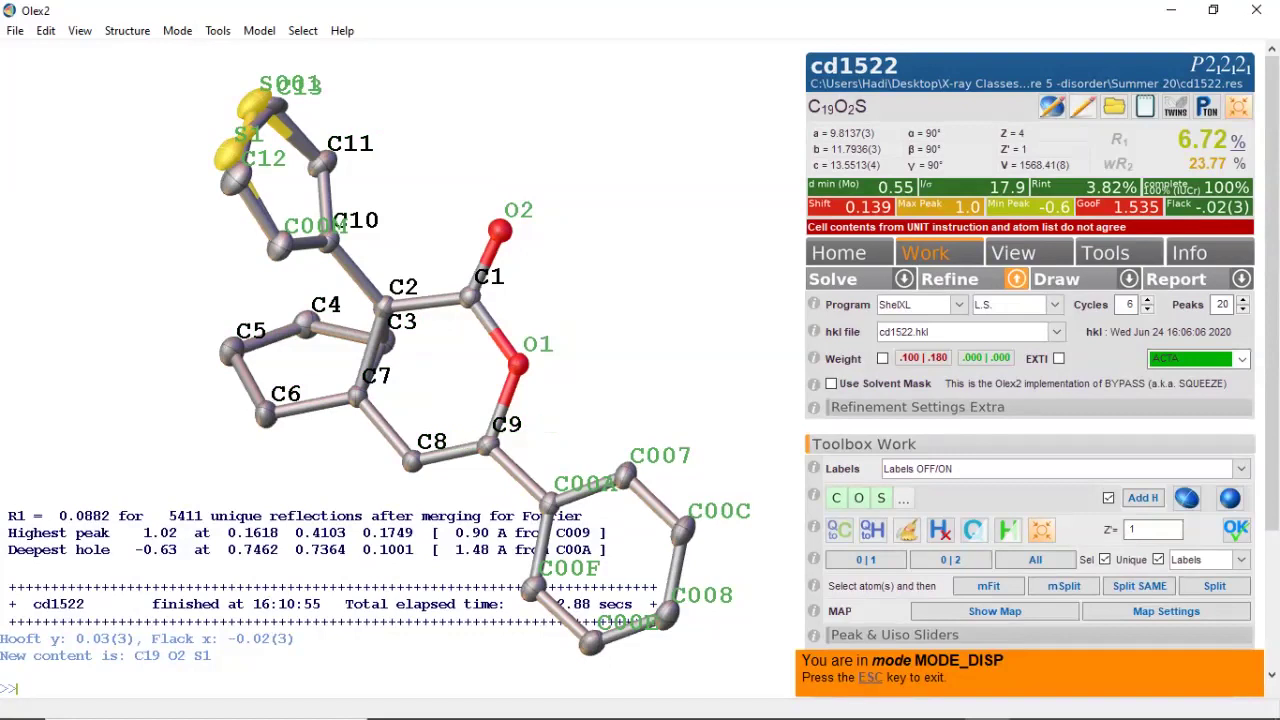
left_click(279, 105)
left_click(280, 244)
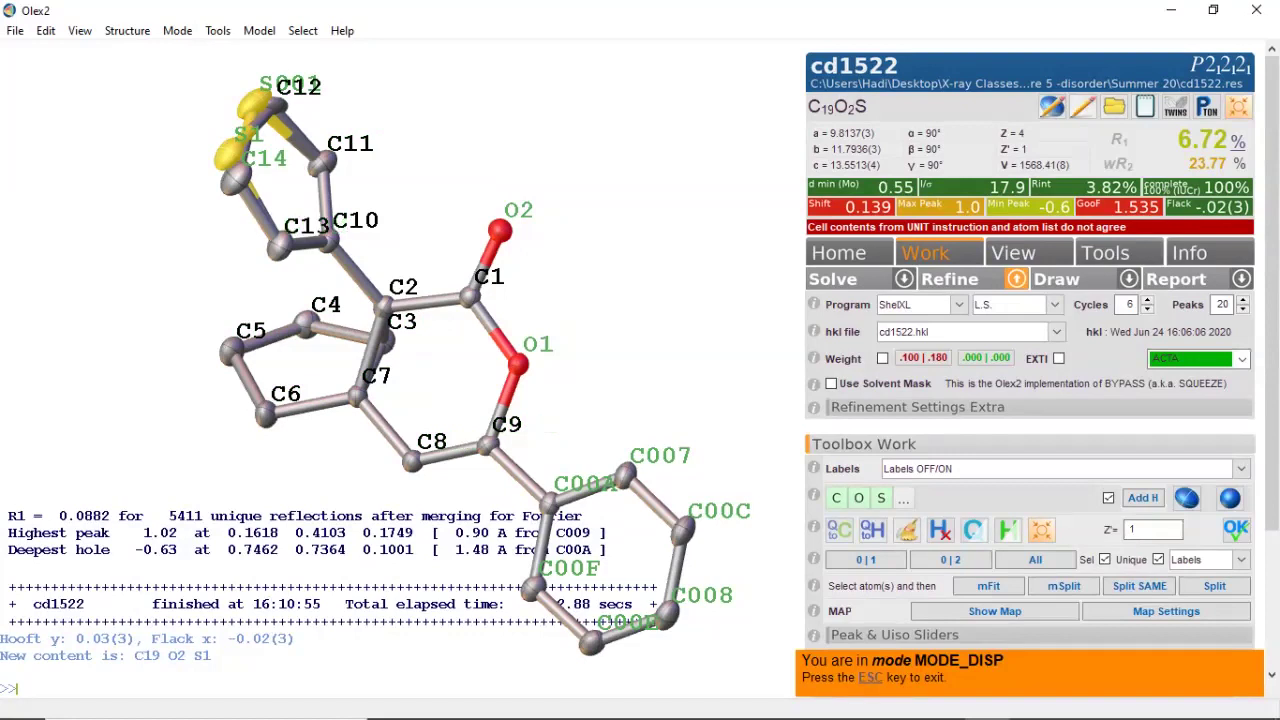
Step: Number the phenyl ring carbons C14 to C19, starting from the carbon attached to C9
left_click(548, 503)
left_click(533, 587)
left_click(592, 642)
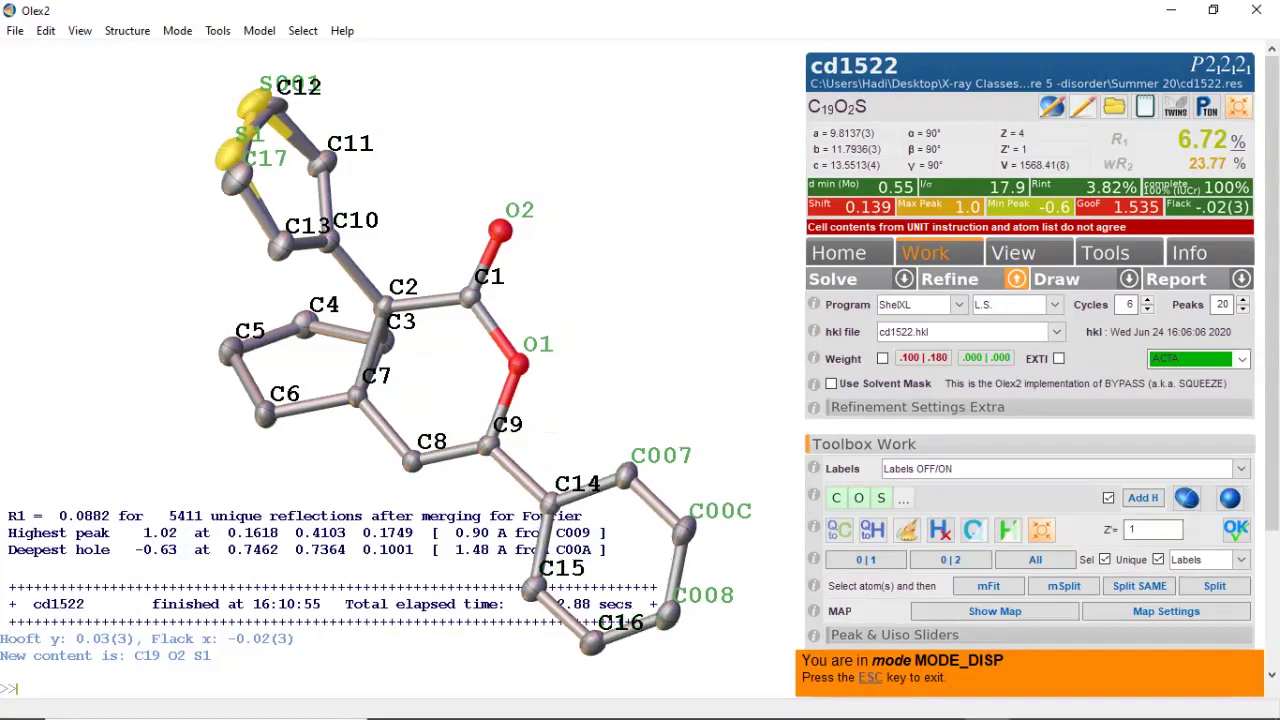
left_click(668, 610)
left_click(684, 526)
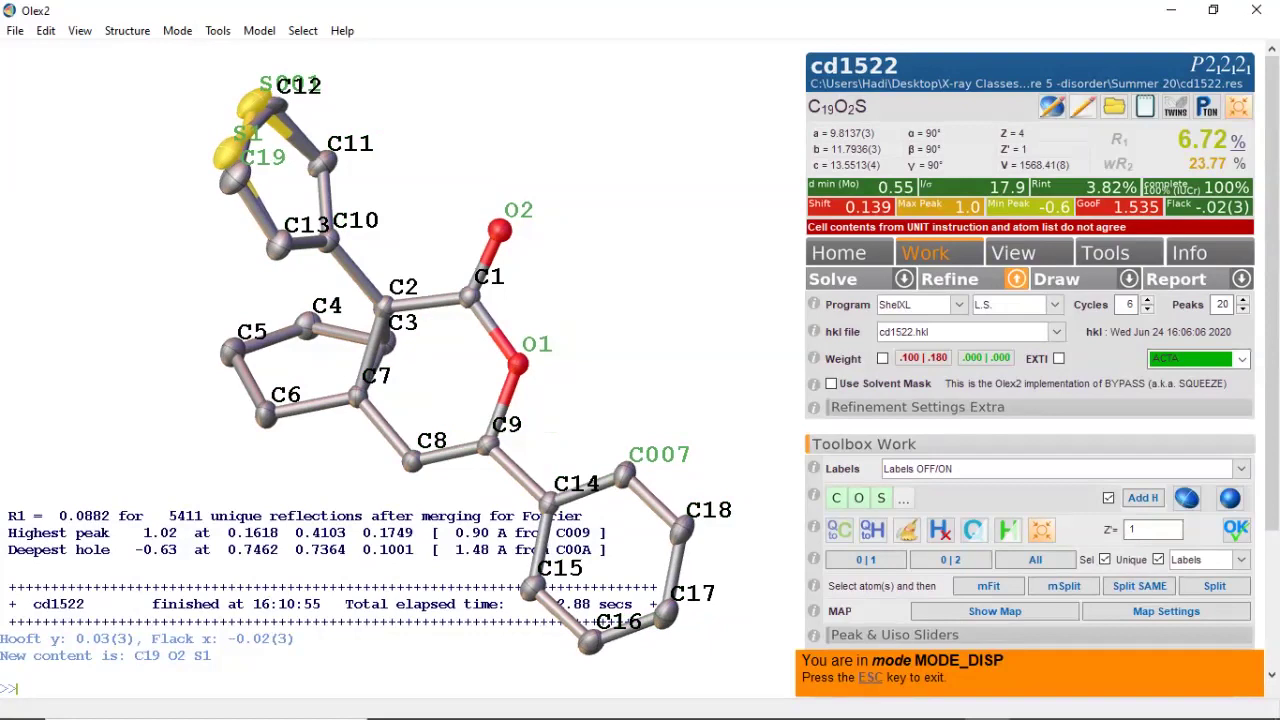
left_click(623, 476)
Step: Rename sulfur S1 to S1a and carbon C12 to C12a with the name command
type("name S1 S1a")
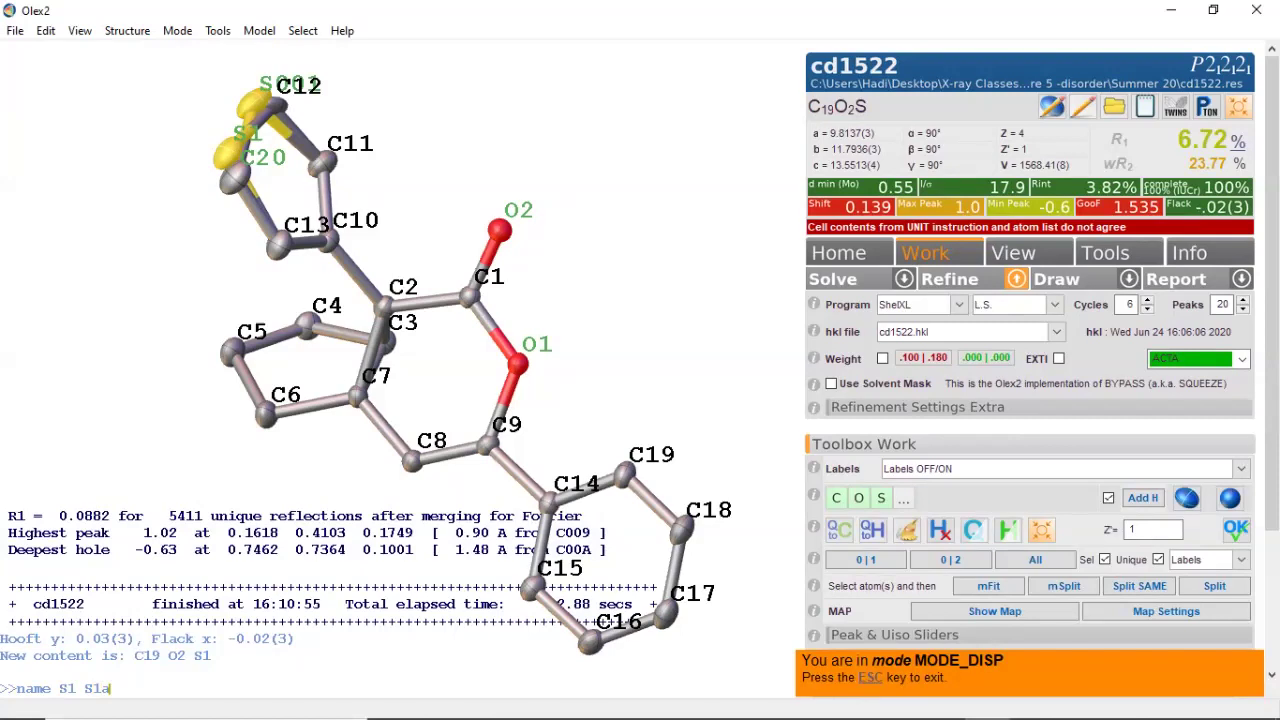
key("Return")
type("name c12 c12a")
key("Return")
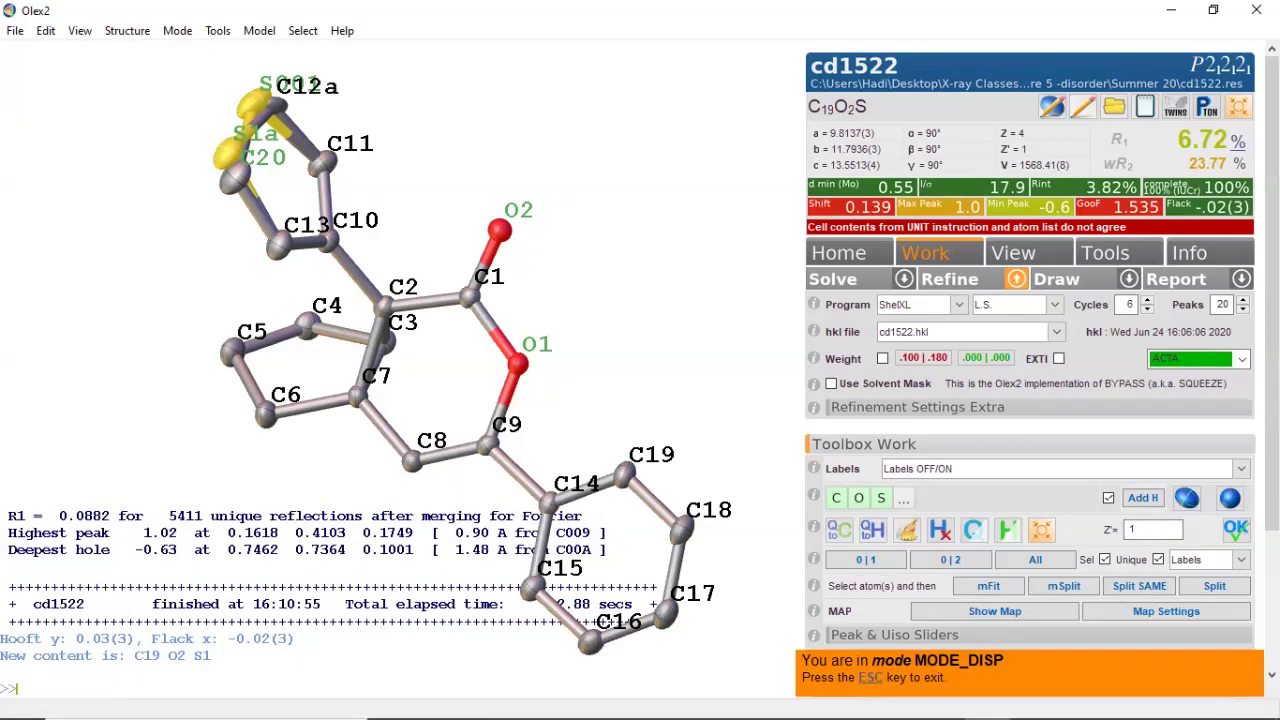
Step: Rename carbon C20 to C12b and sulfur S001 to S1b, and leave the naming mode
type("n")
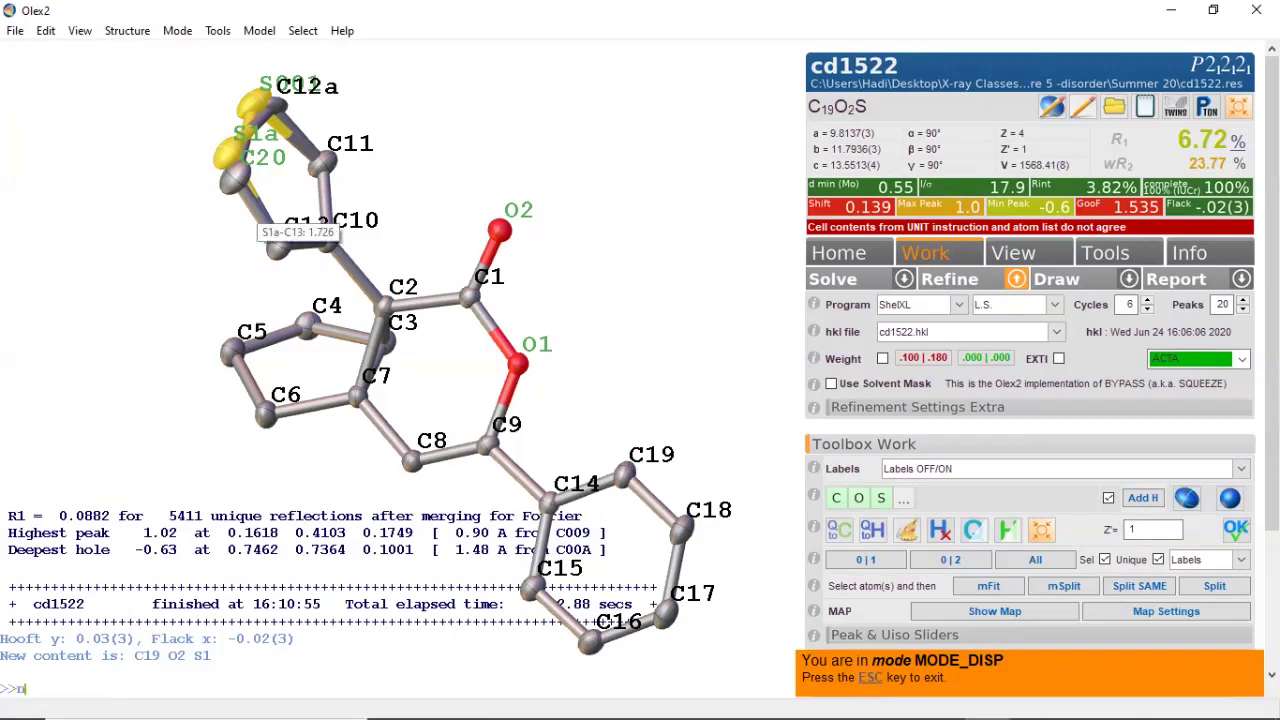
type("ame c20 c12b")
key("Return")
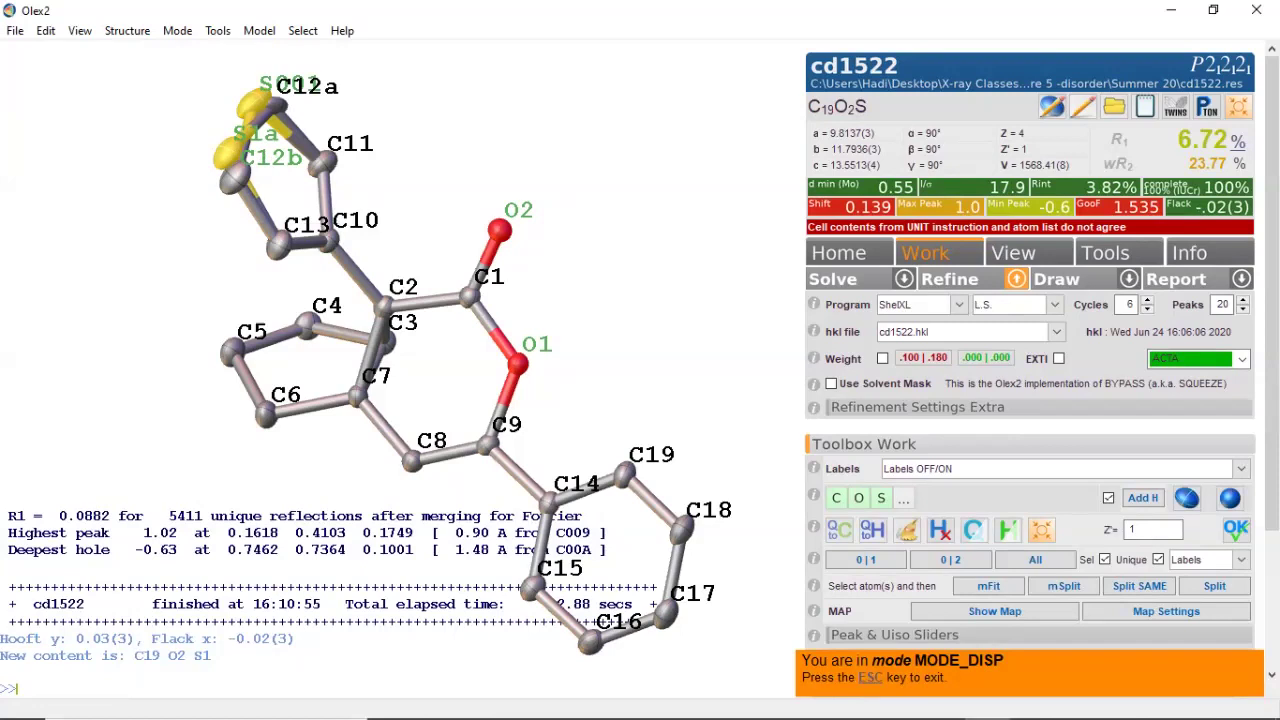
type("name S001 S1b")
key("Return")
mouse_move(256, 104)
mouse_move(285, 140)
key("Escape")
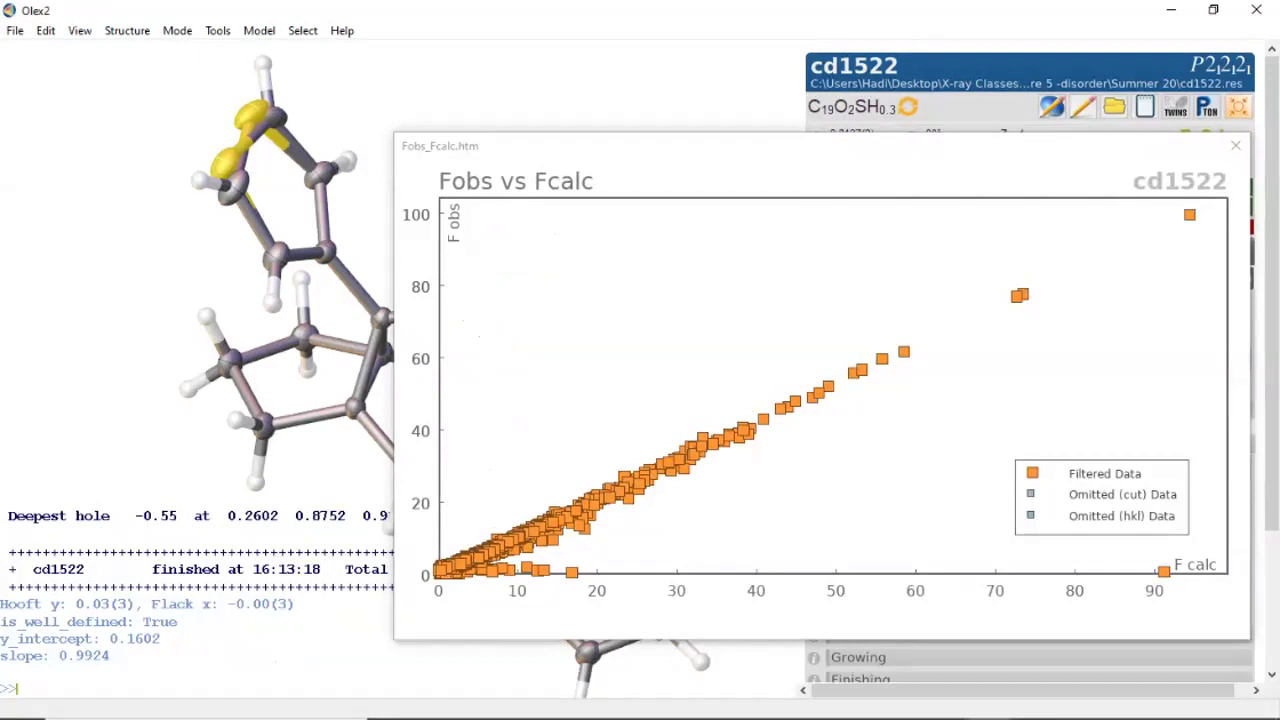
Step: Examine the Fobs vs Fcalc plot for outliers and the I/sigma vs resolution plot against the 3 sigma line
mouse_move(571, 574)
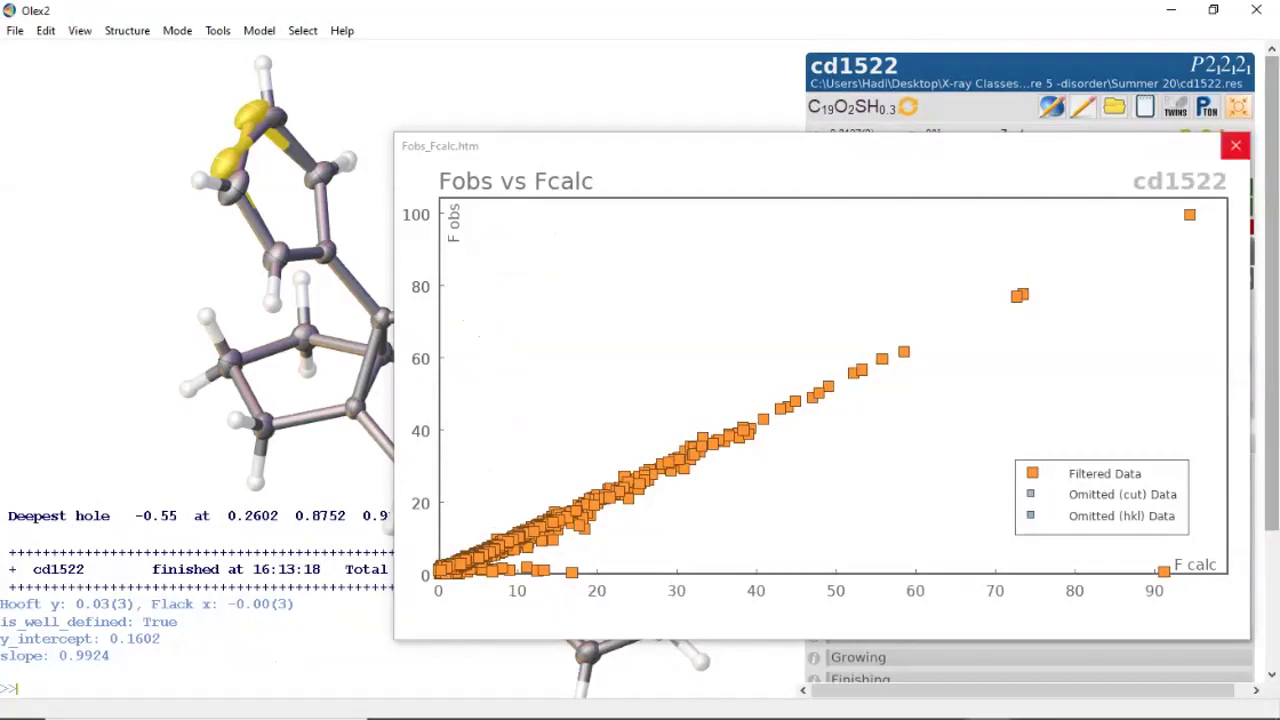
left_click(1236, 145)
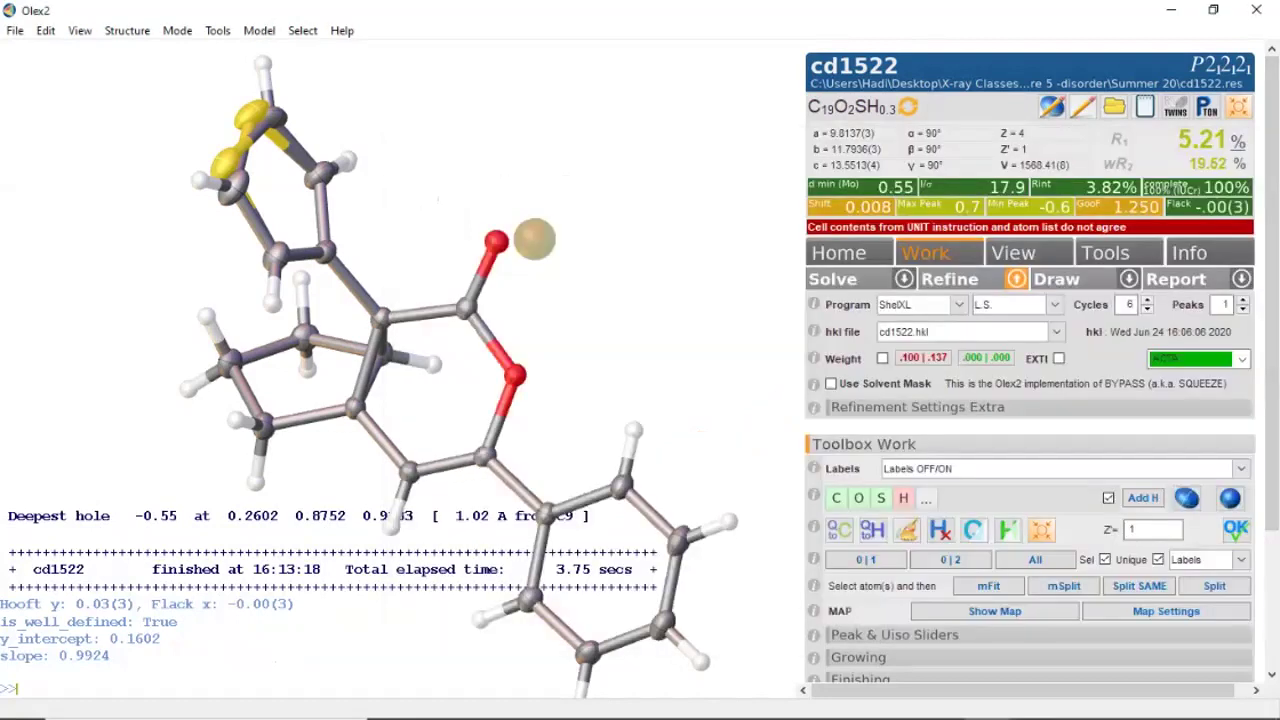
left_click(1189, 253)
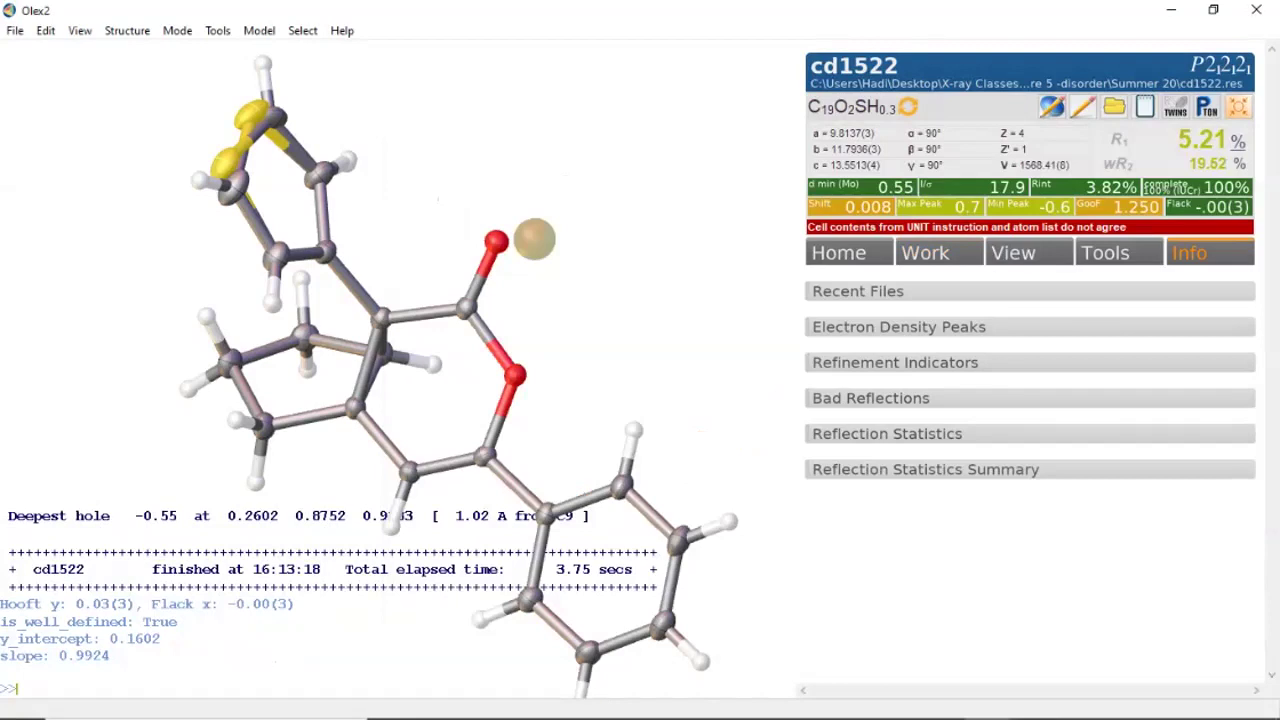
left_click(887, 433)
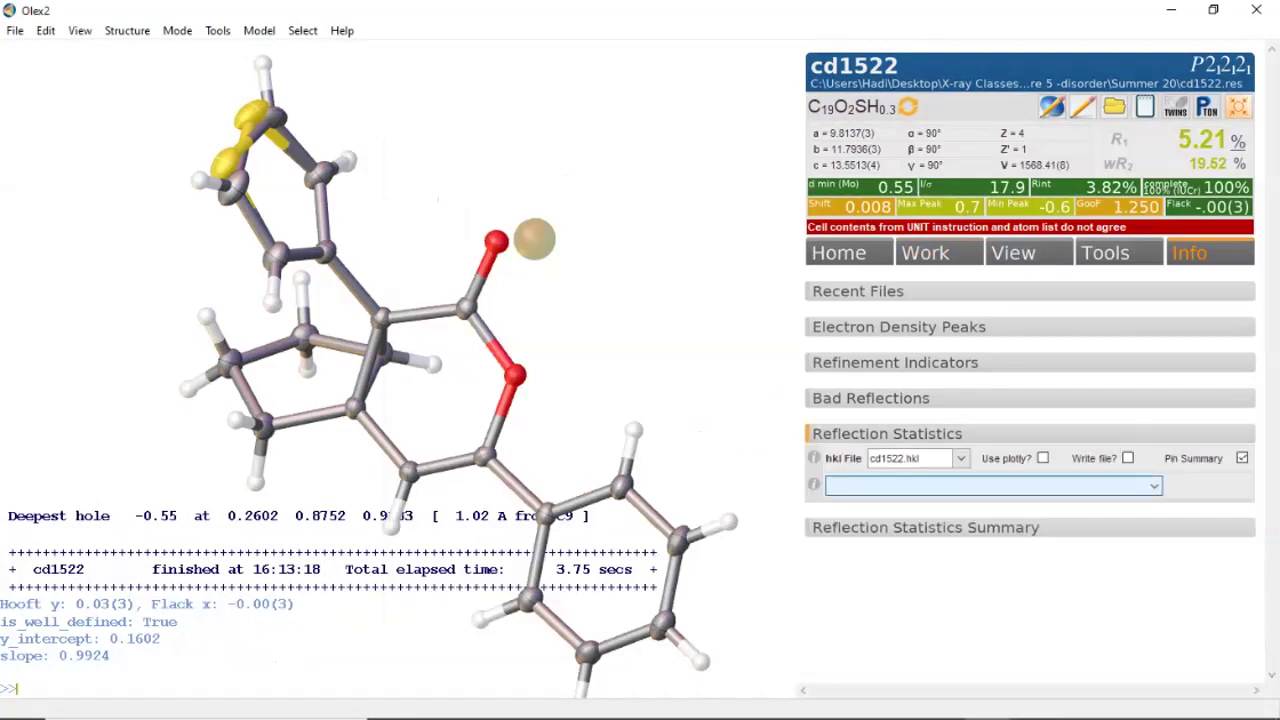
left_click(990, 486)
left_click(875, 569)
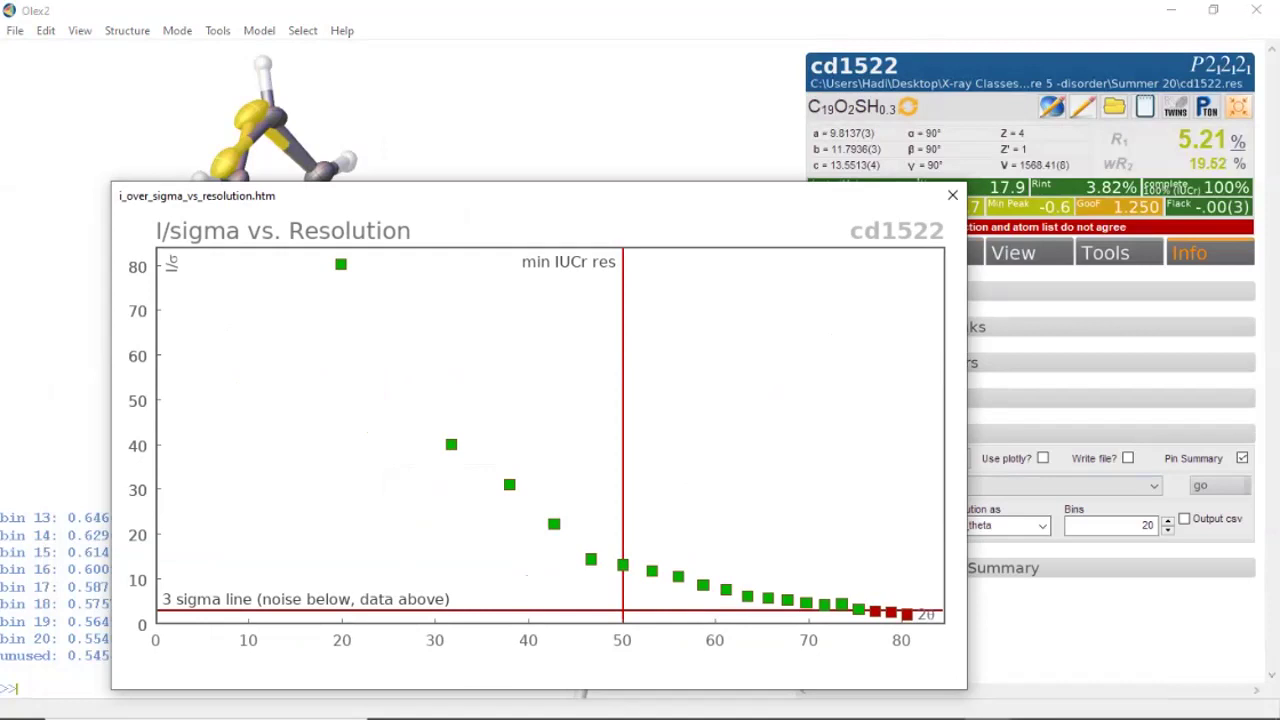
mouse_move(858, 608)
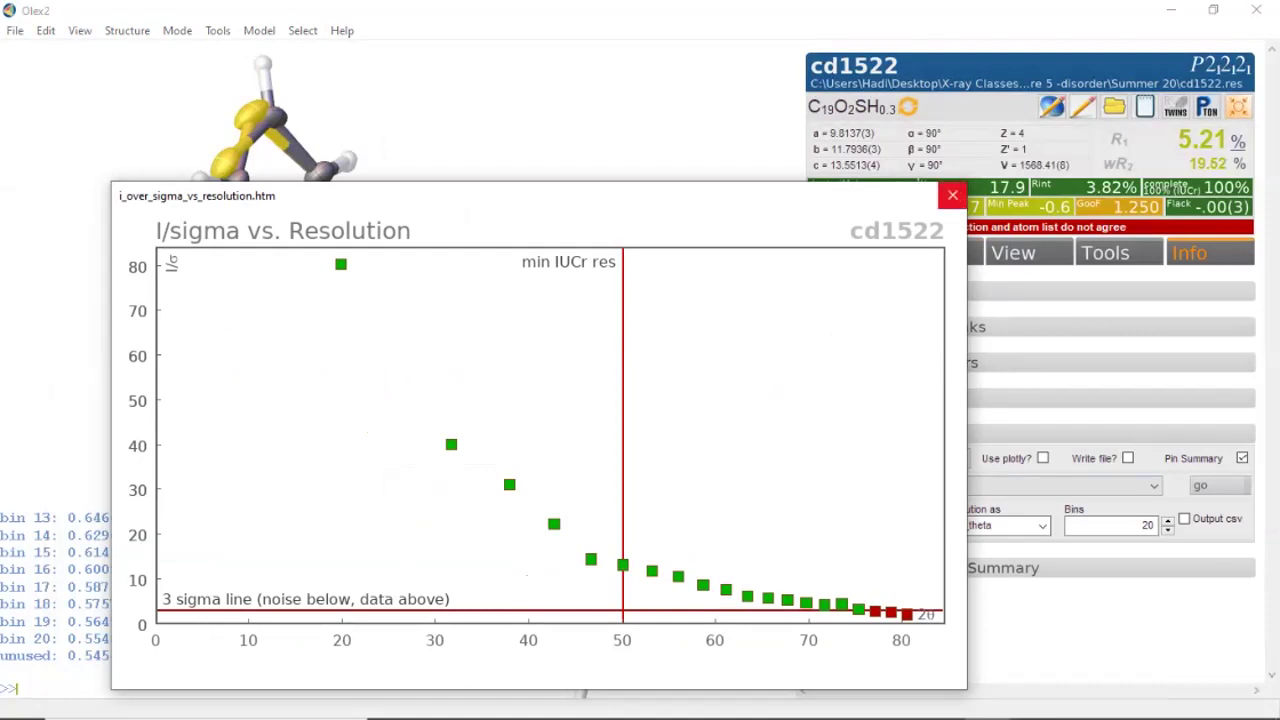
left_click(952, 194)
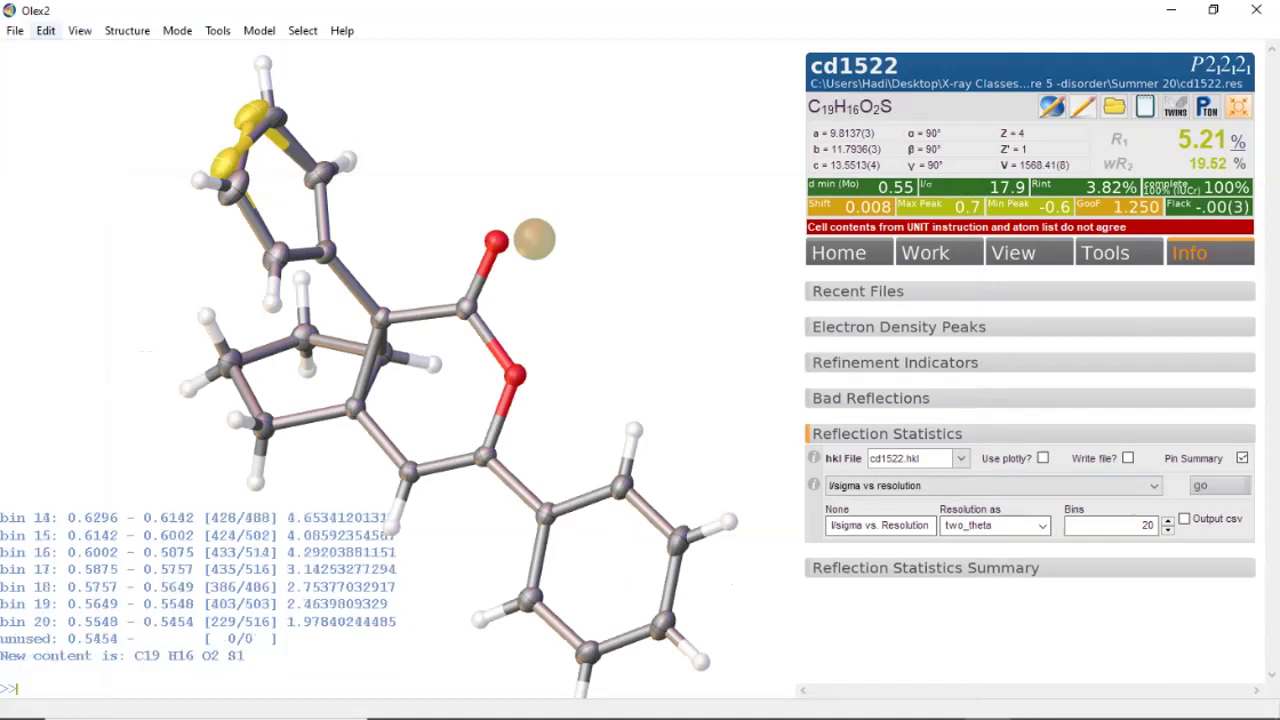
Step: Add the line OMIT -3 55 below ACTA in the refinement instructions and save them
left_click(46, 30)
left_click(102, 72)
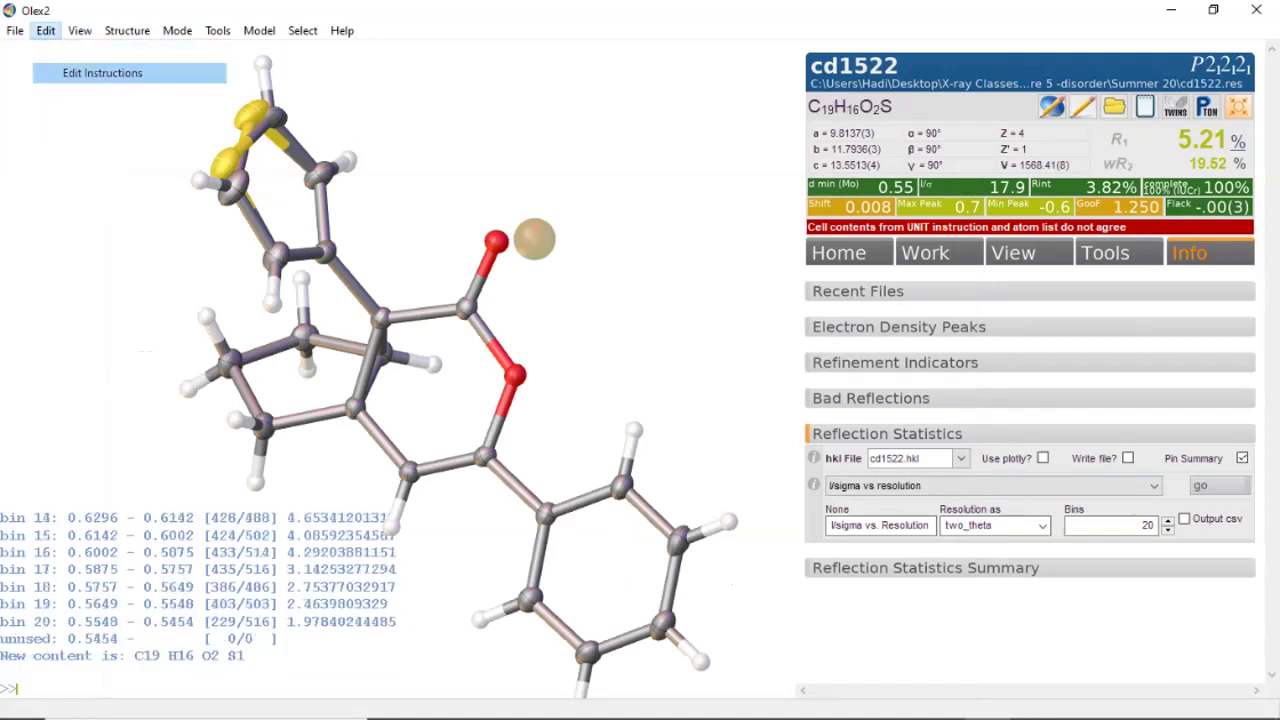
scroll(512, 401, "down", 4)
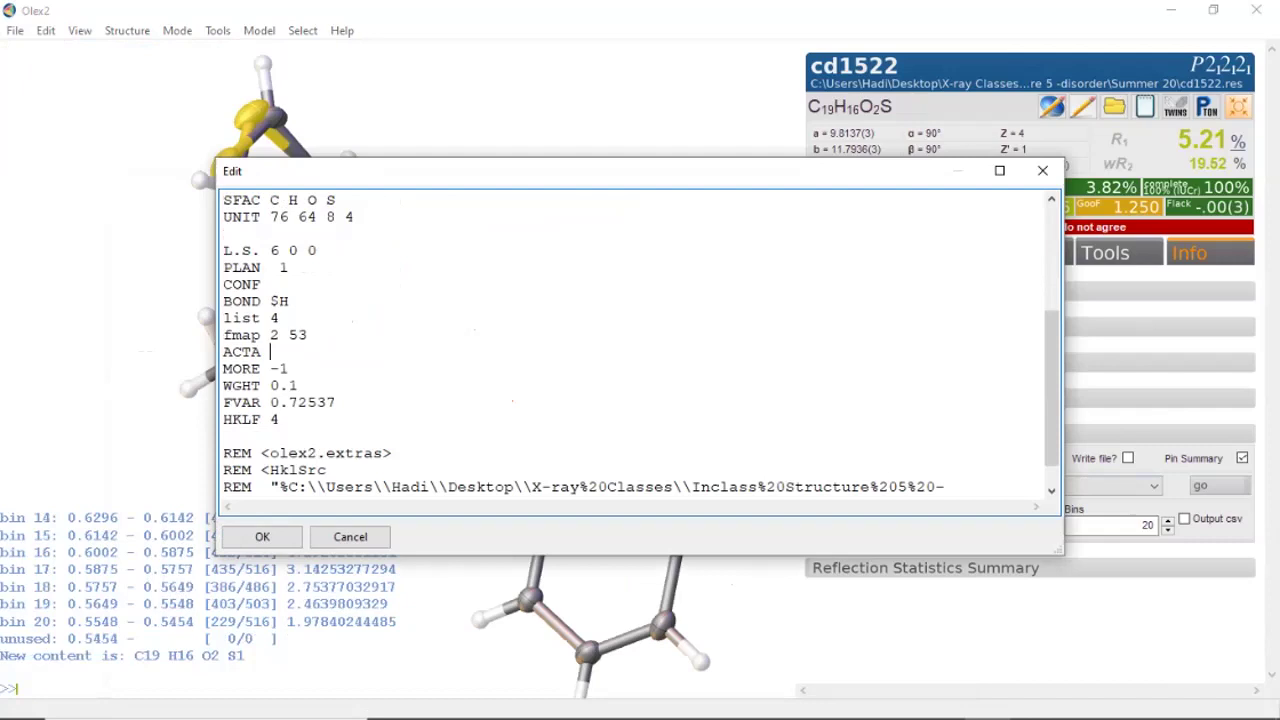
key("Return")
type("O")
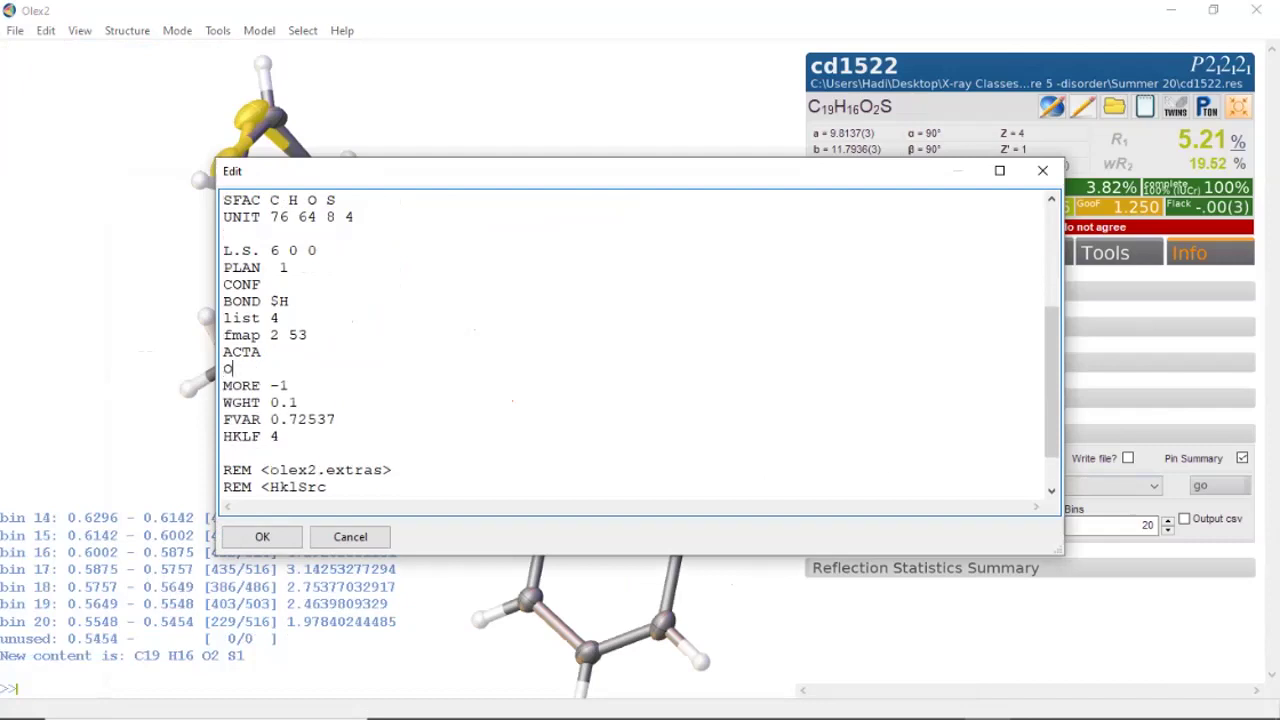
type("MIT -3 55")
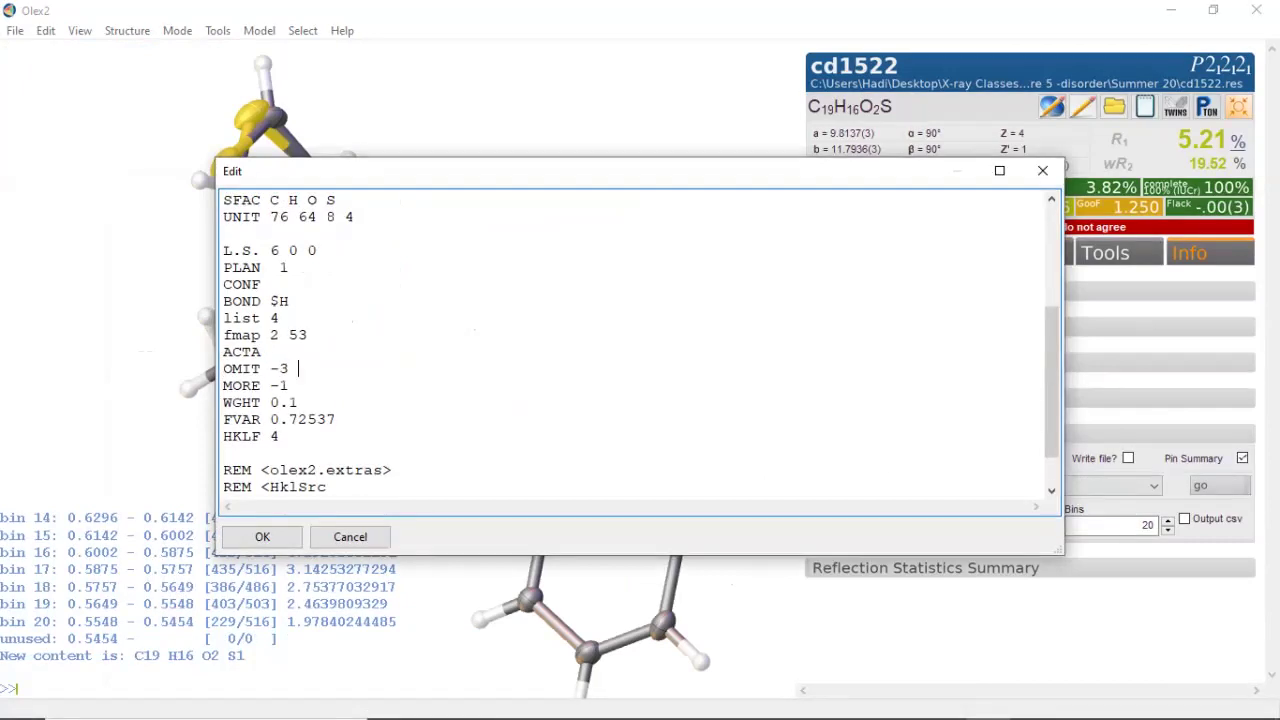
key("Tab")
key("Return")
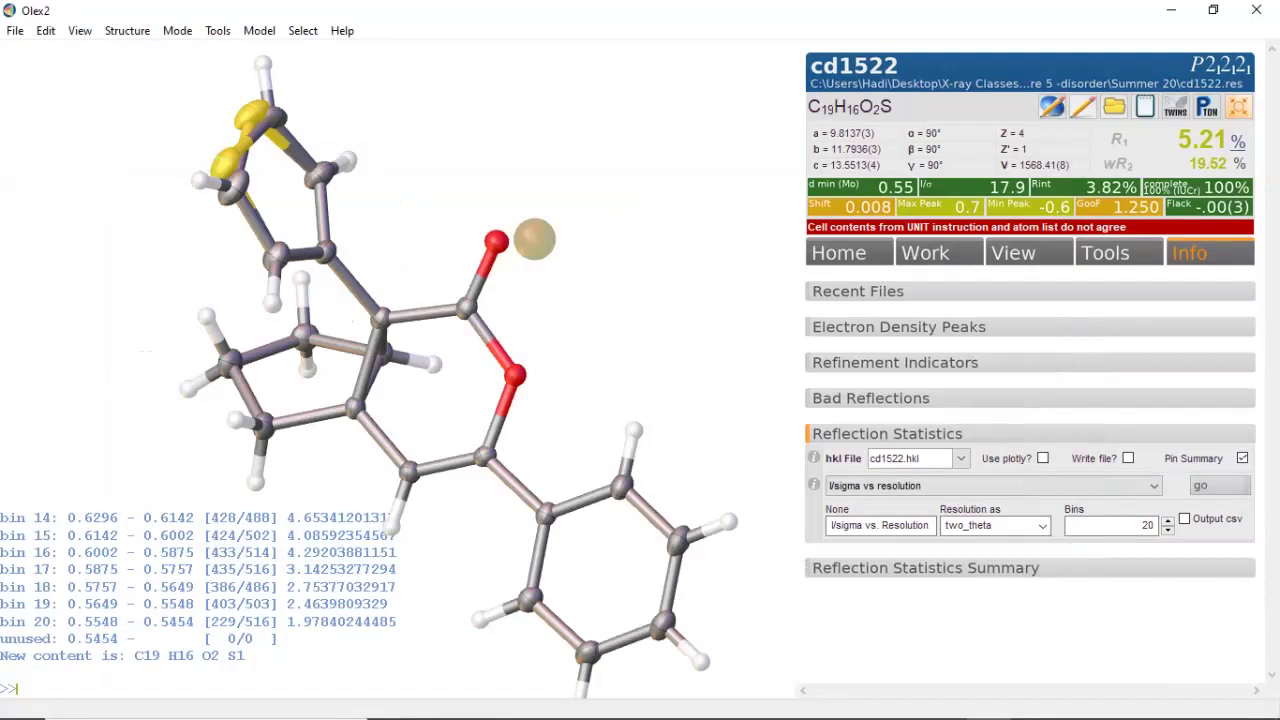
Step: Refine the structure twice with the added OMIT instruction in effect
left_click(926, 253)
key("ctrl+r")
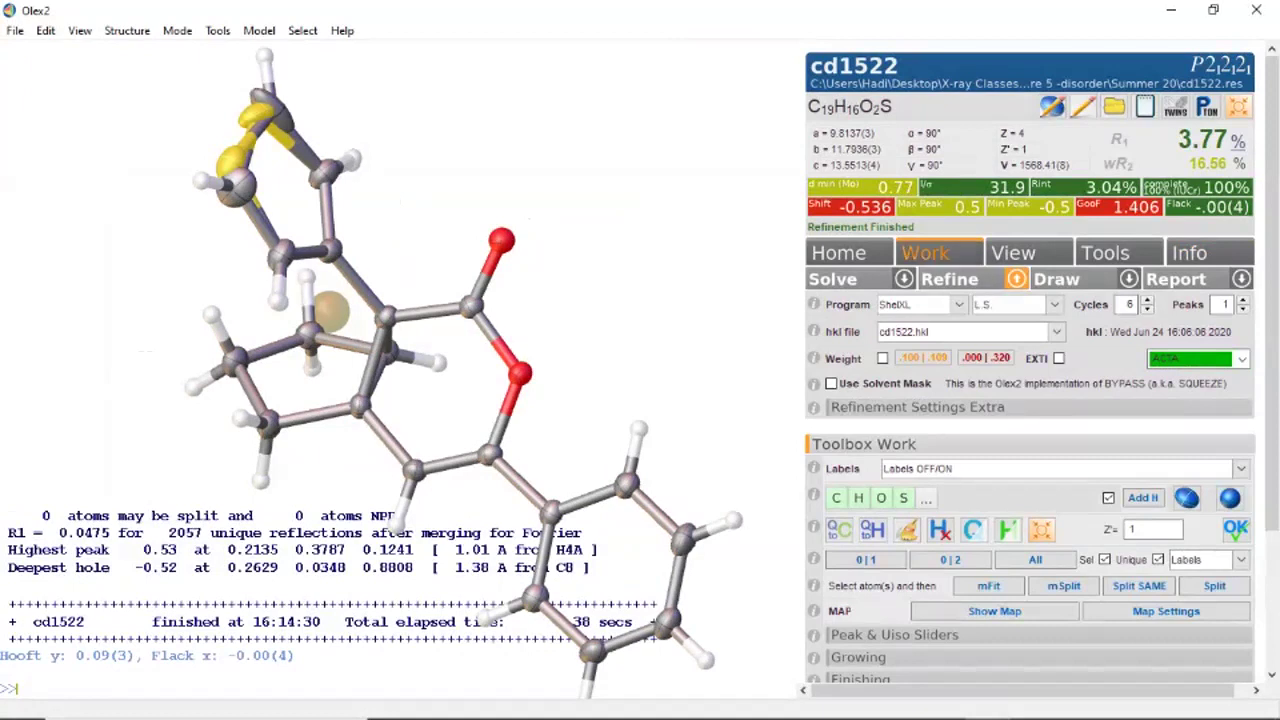
key("ctrl+r")
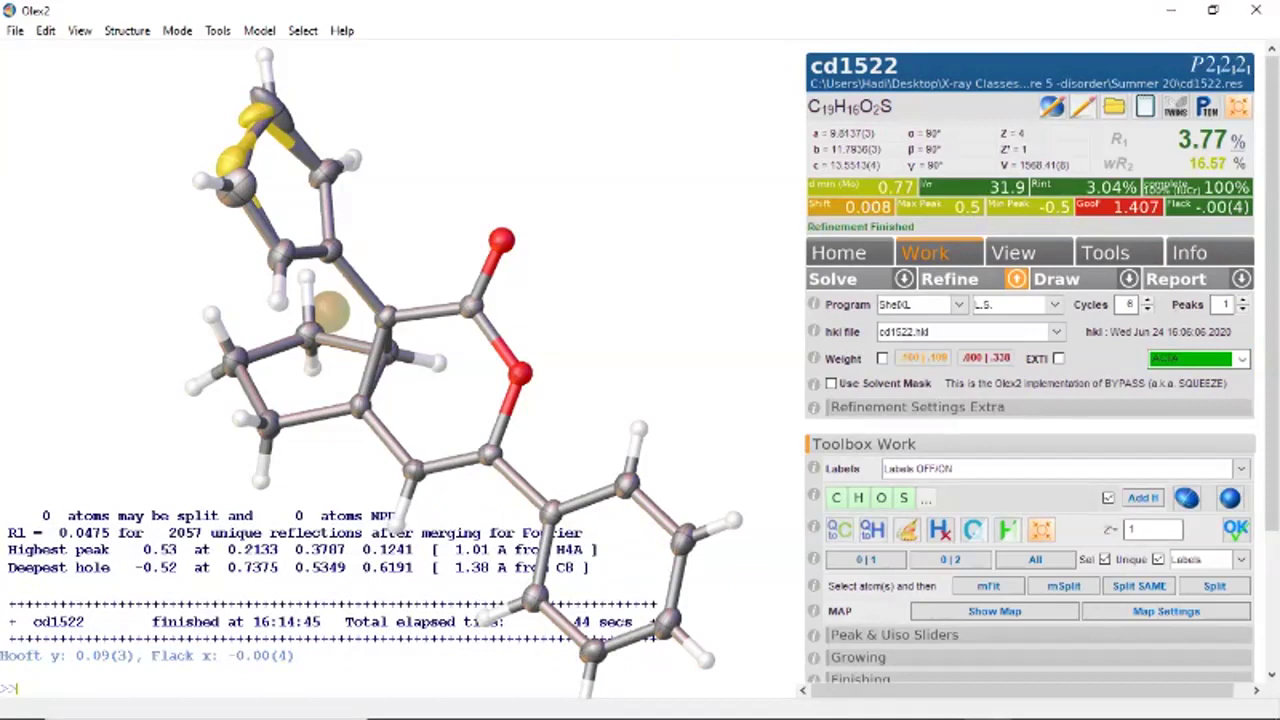
Step: Omit all bad reflections with Error/esd above 10, plus the individual reflection 0 4 14
left_click(1190, 253)
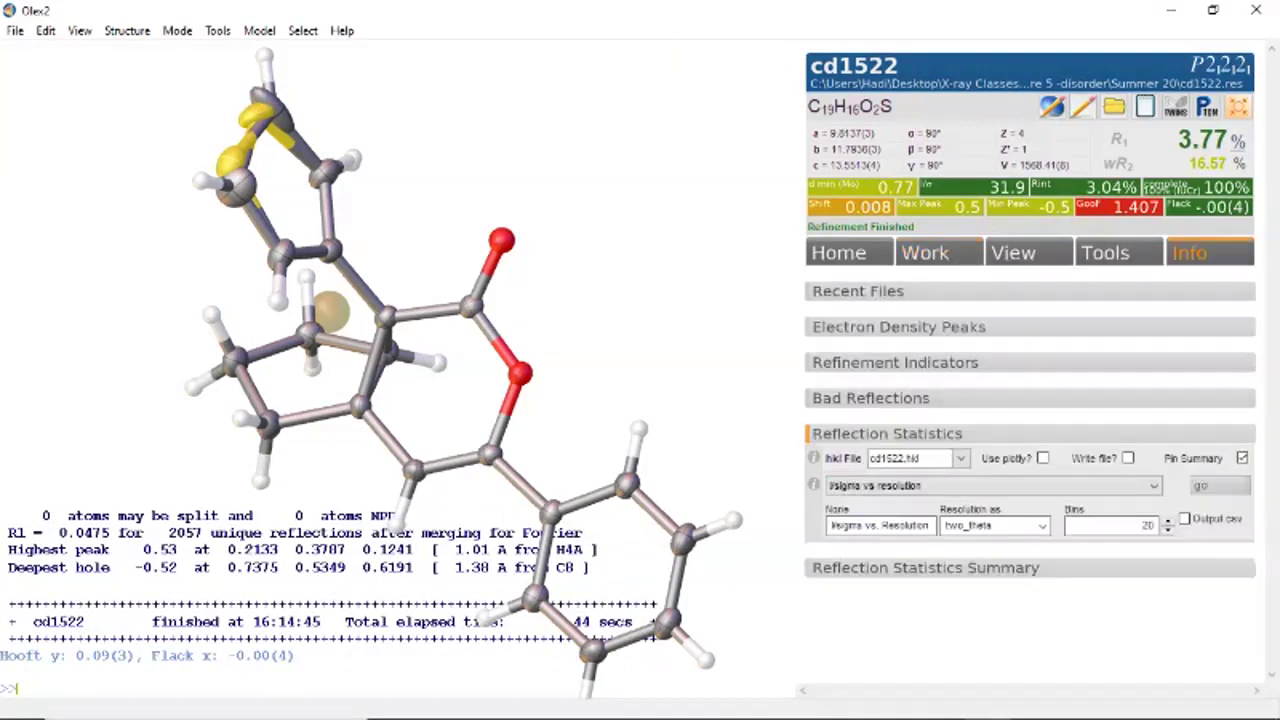
left_click(871, 398)
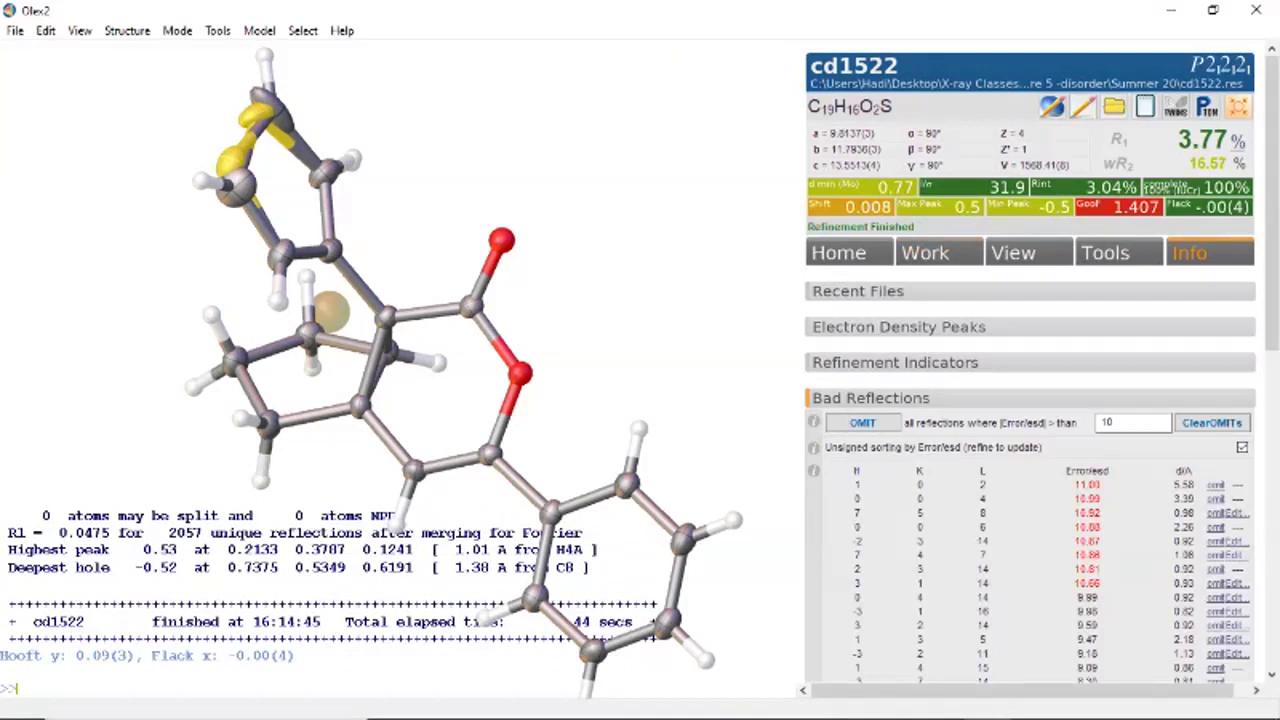
left_click(1238, 513)
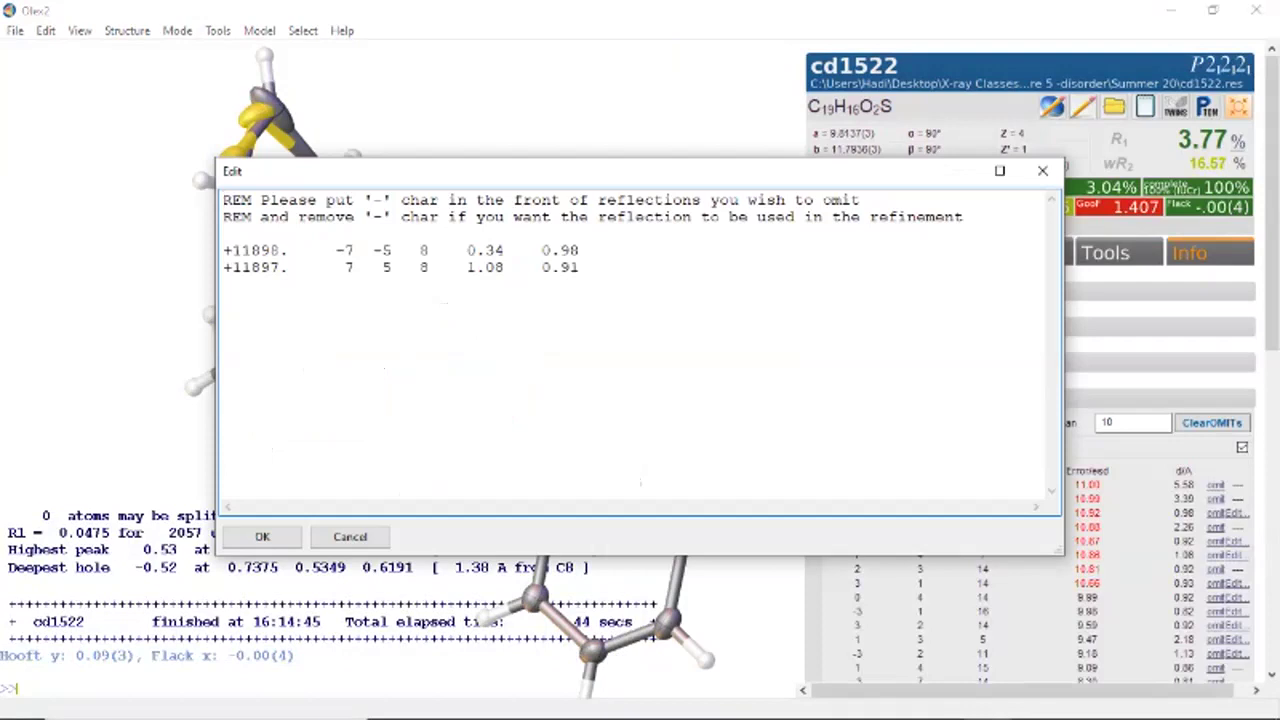
left_click(350, 537)
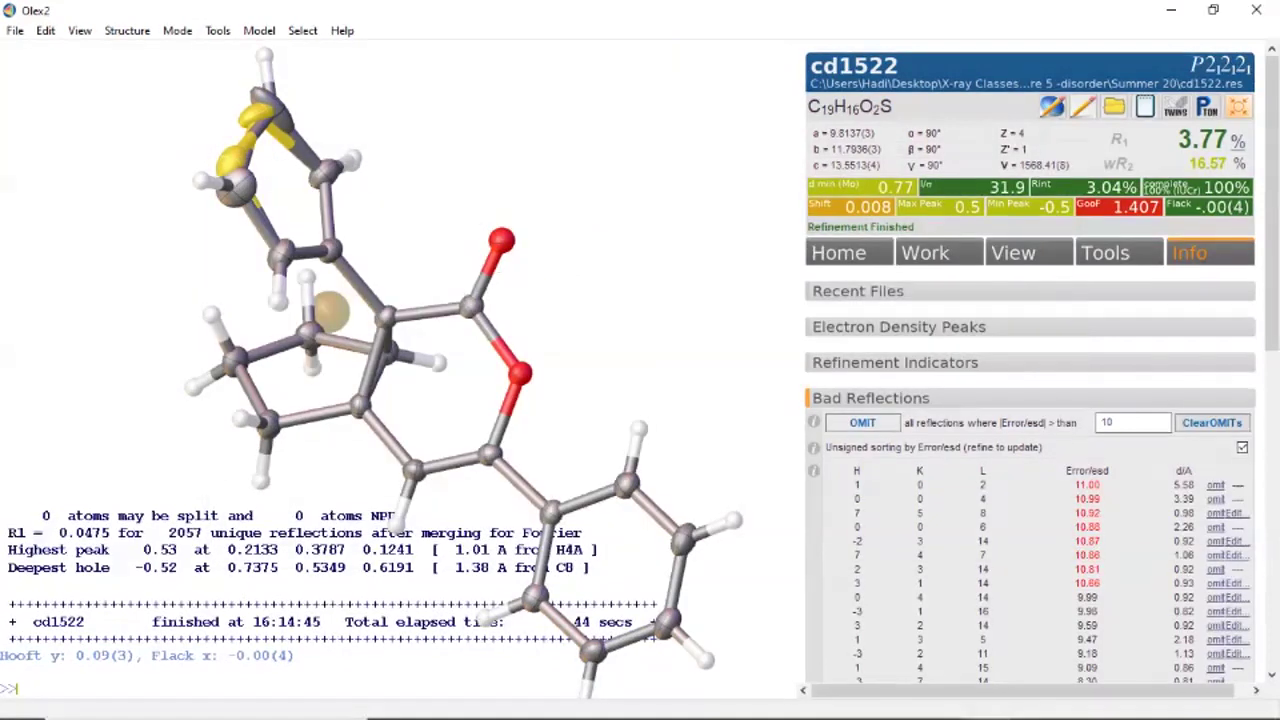
left_click(862, 423)
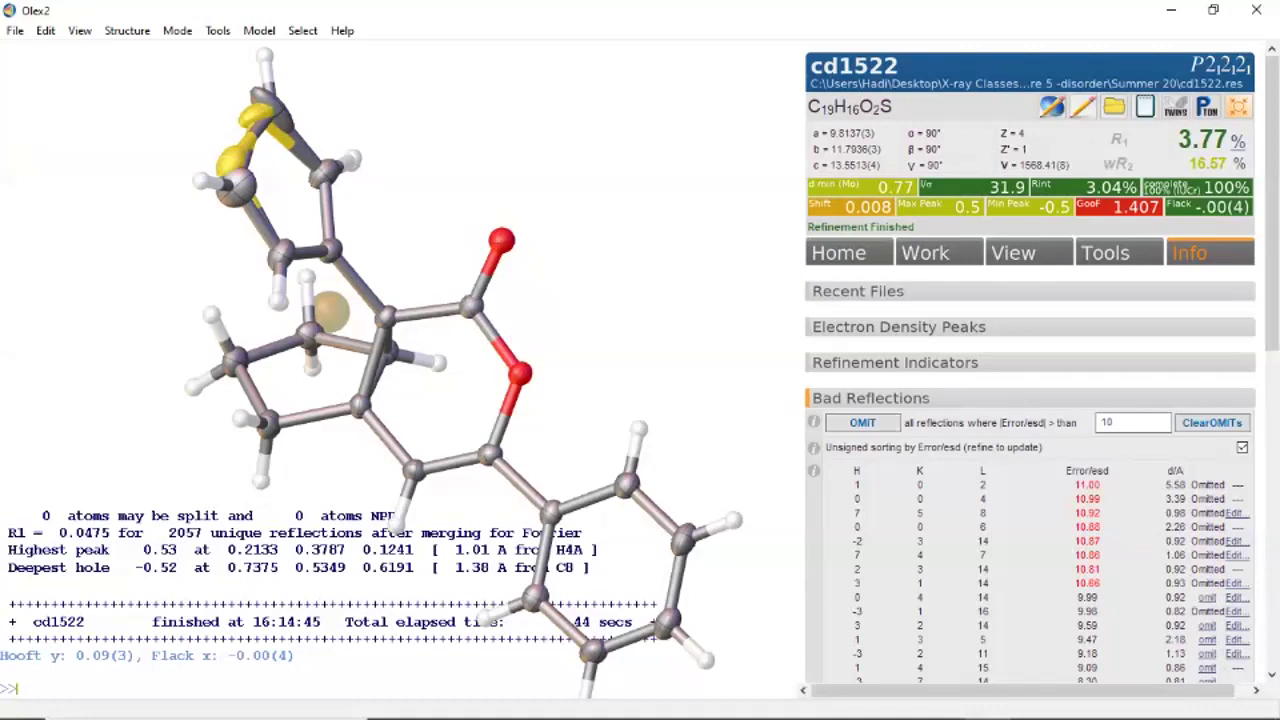
left_click(1207, 598)
Step: Refine the structure three times with the bad reflections omitted, checking the Fobs vs Fcalc plot for outliers after the first run
left_click(926, 253)
left_click(950, 280)
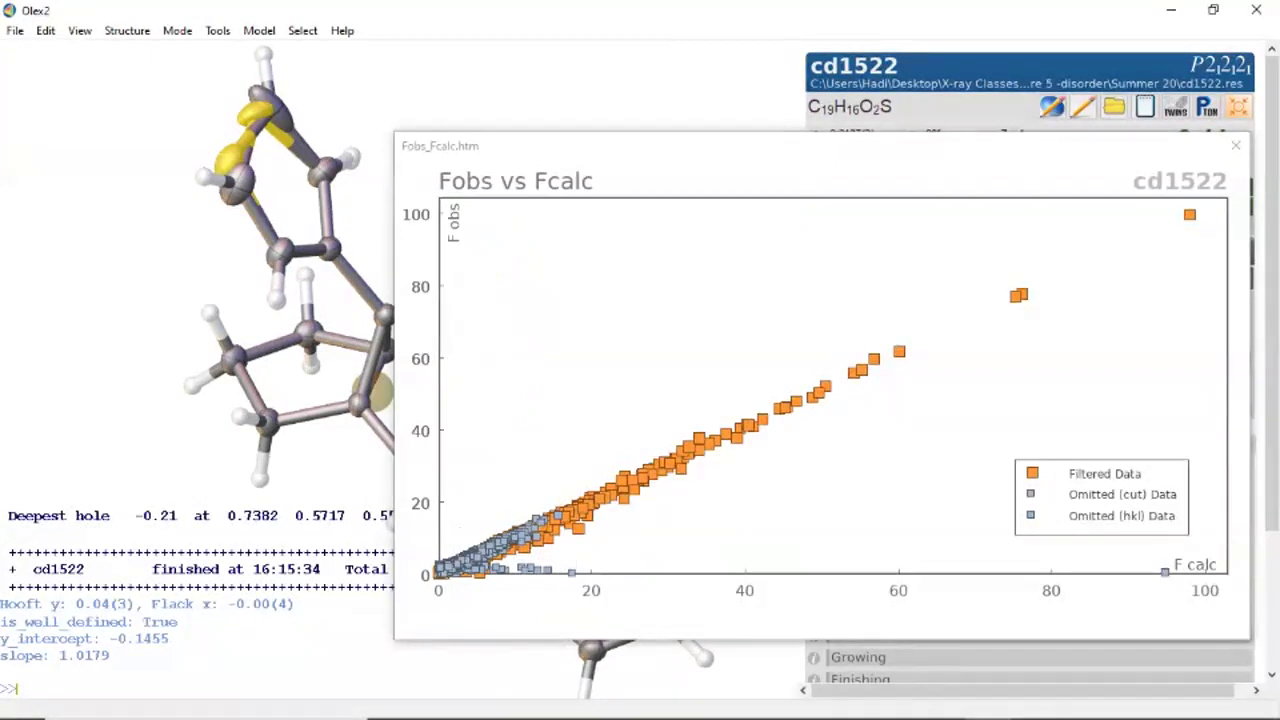
mouse_move(529, 567)
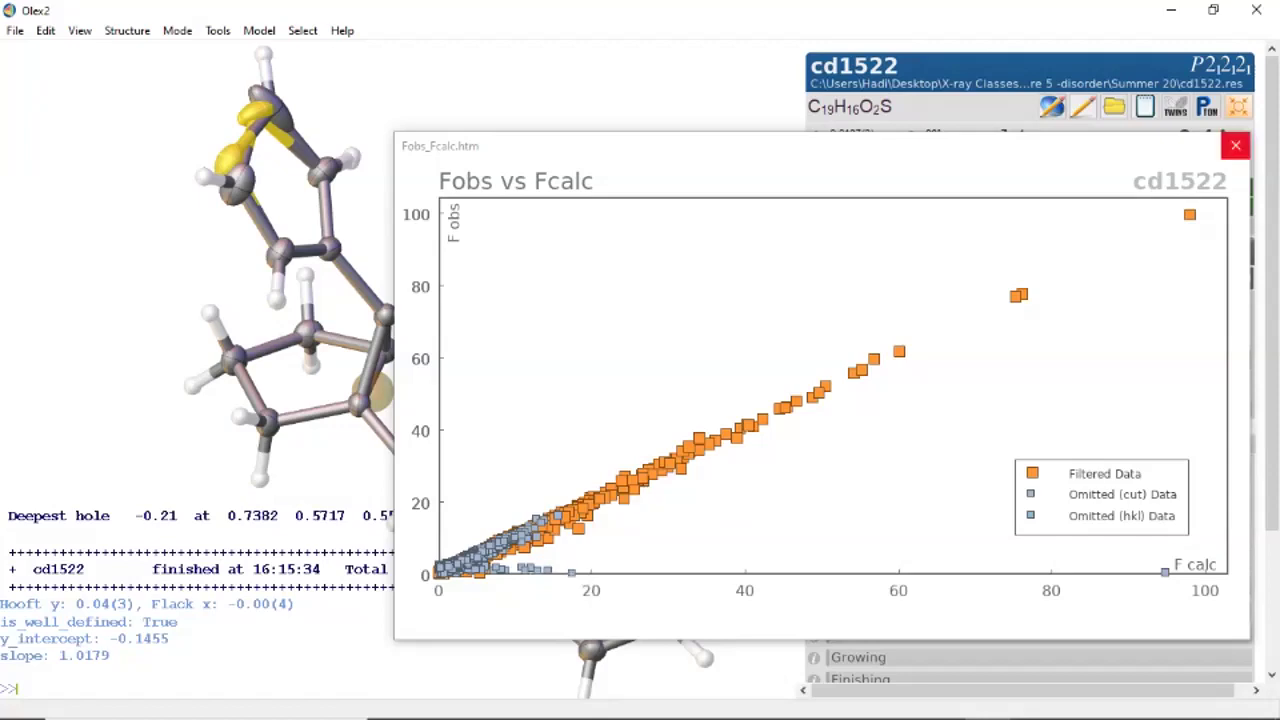
left_click(1235, 145)
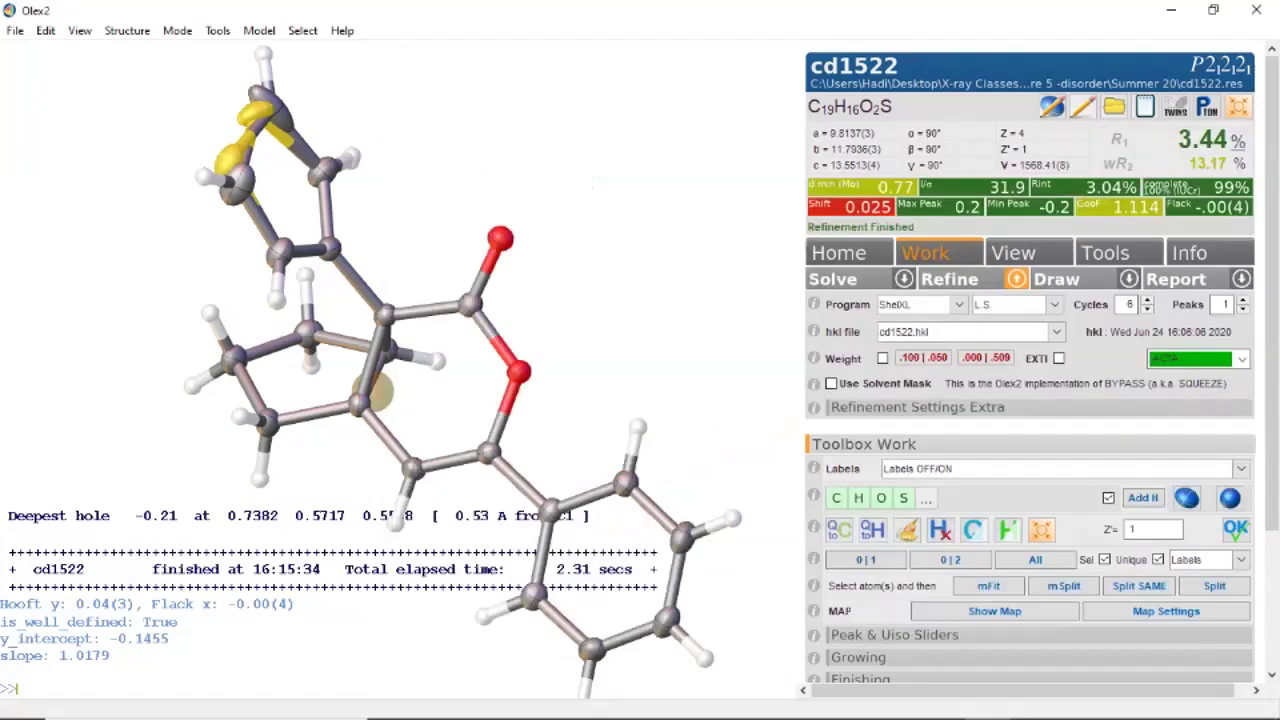
key("ctrl+r")
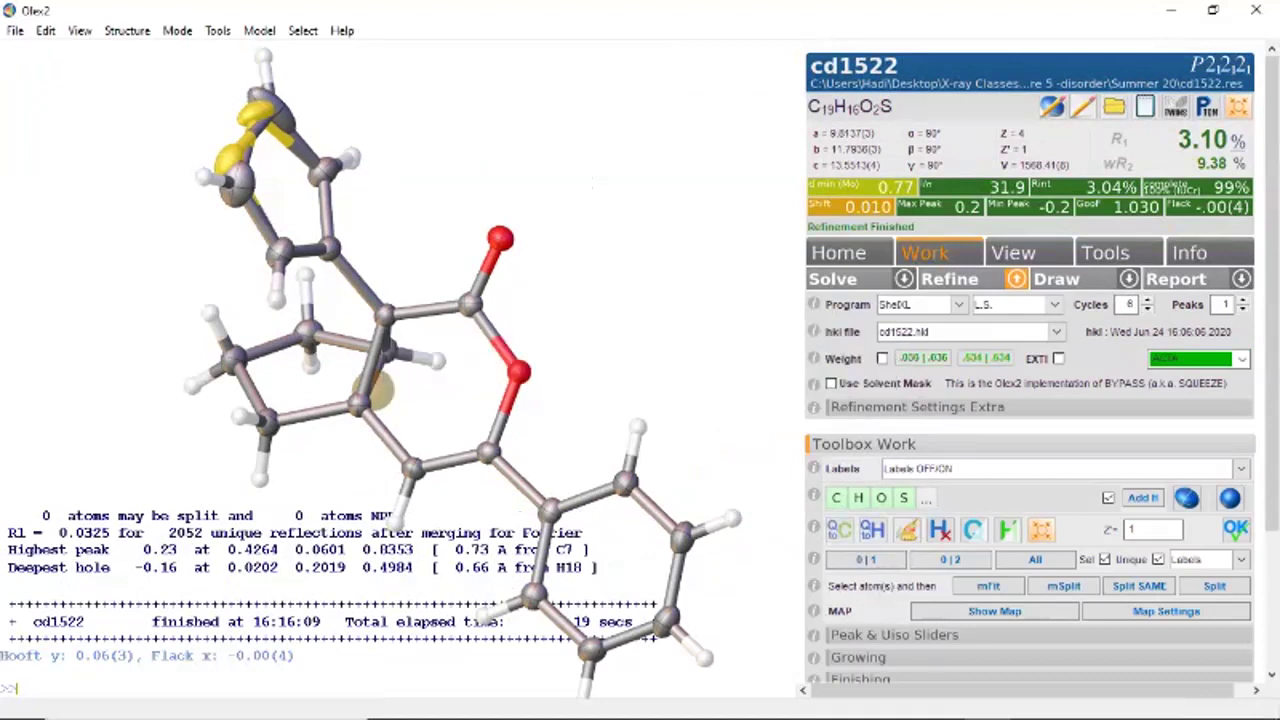
key("ctrl+r")
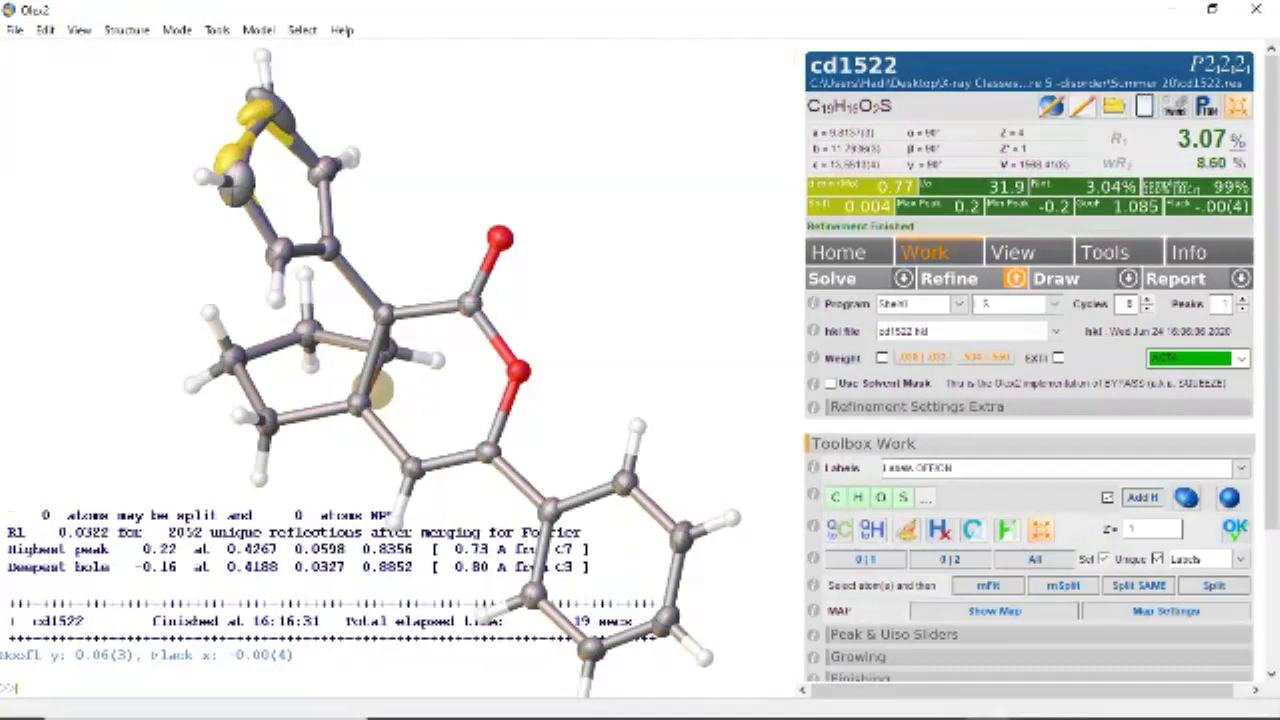
Step: Open the report settings and resolve the CIF conflicts by using all values from cd1522.cif_od
left_click(1241, 279)
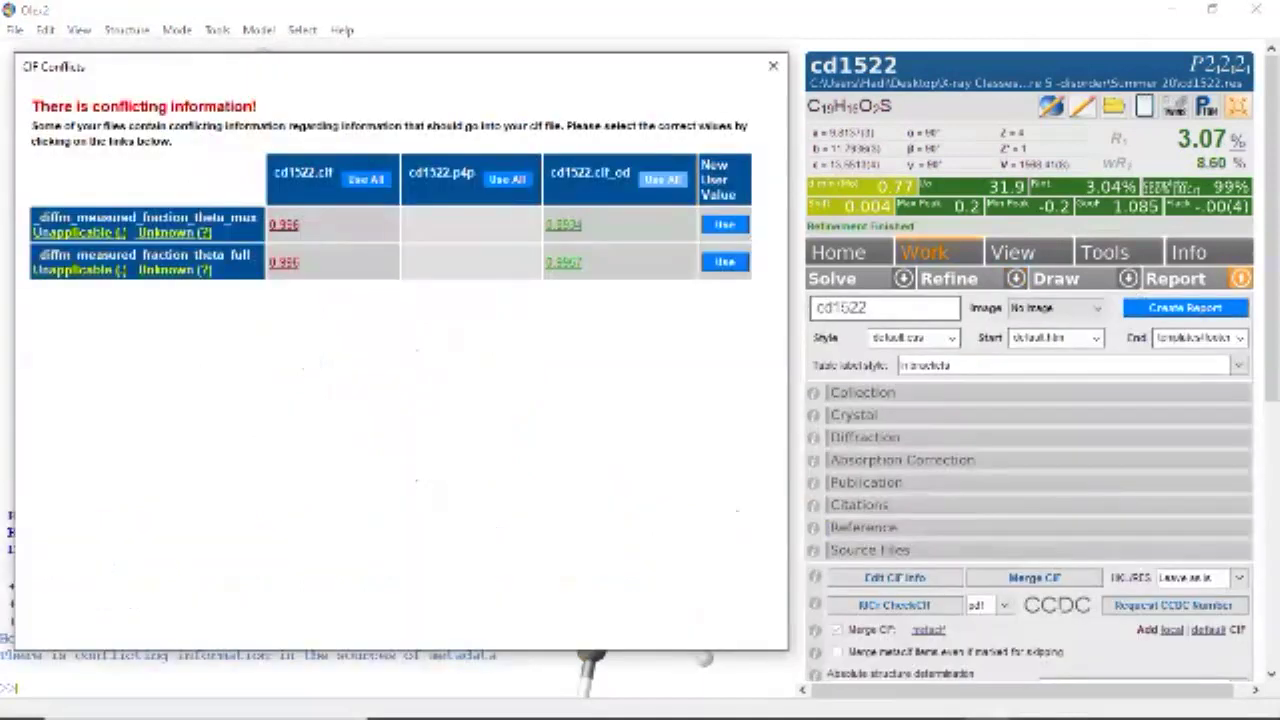
left_click(662, 179)
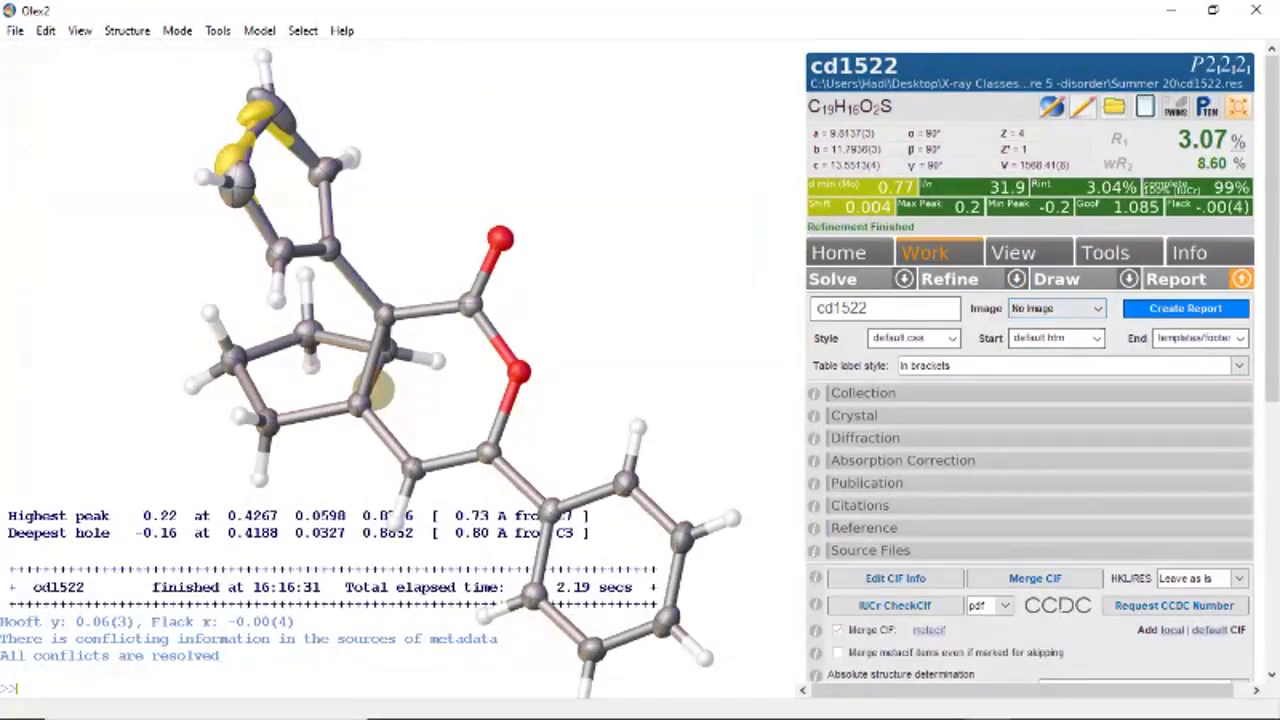
Step: Set the crystal colour in the report details to clear, with modifier "." and primary colour colourless
left_click(853, 415)
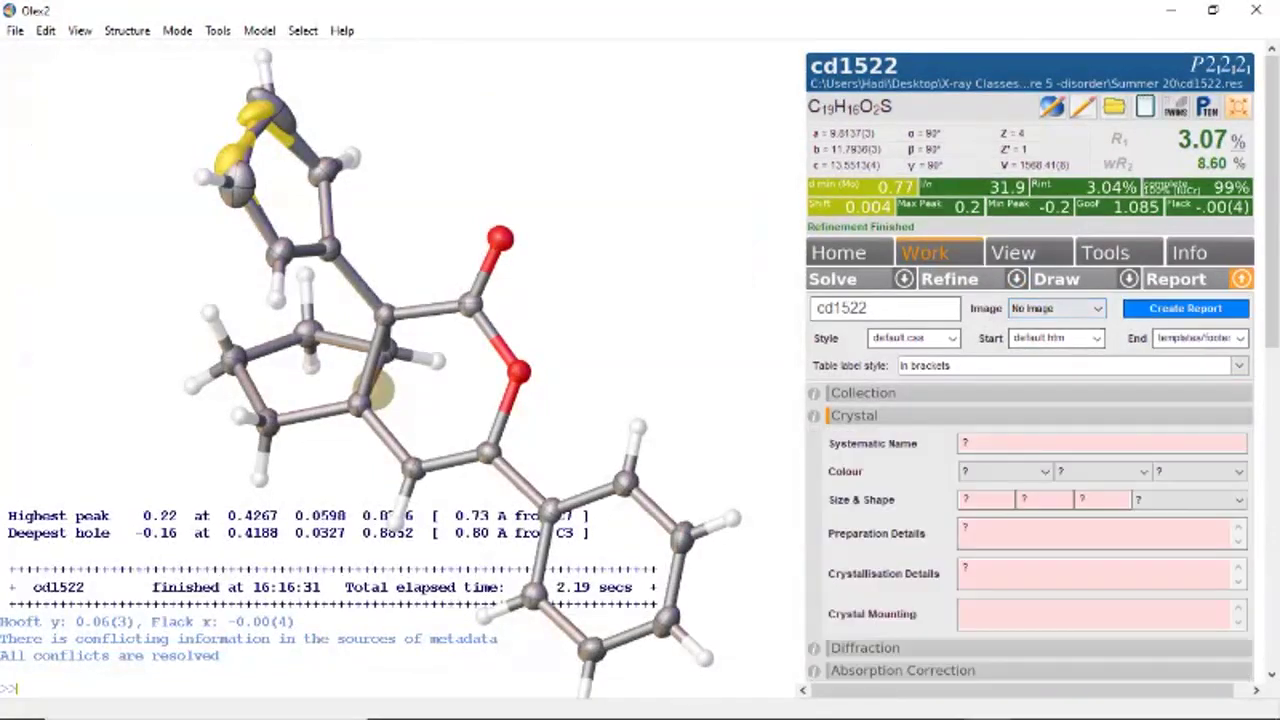
scroll(1030, 400, "down", 2)
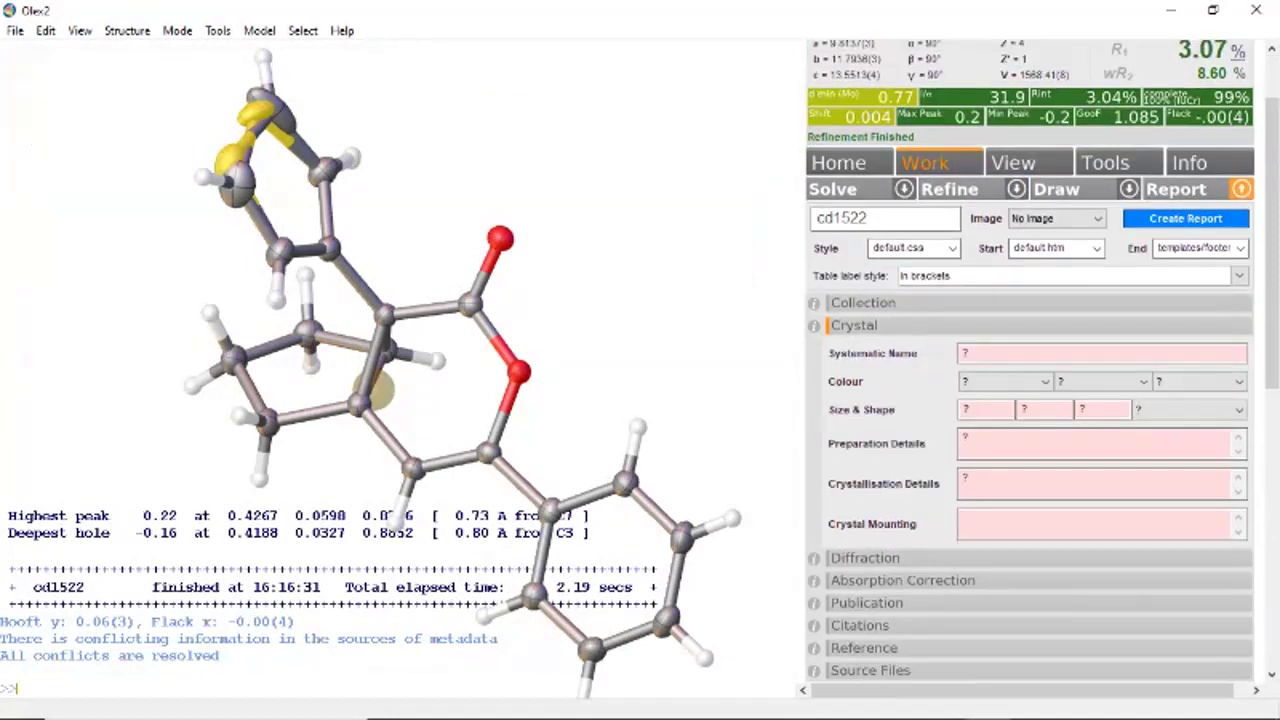
key("alt+Tab")
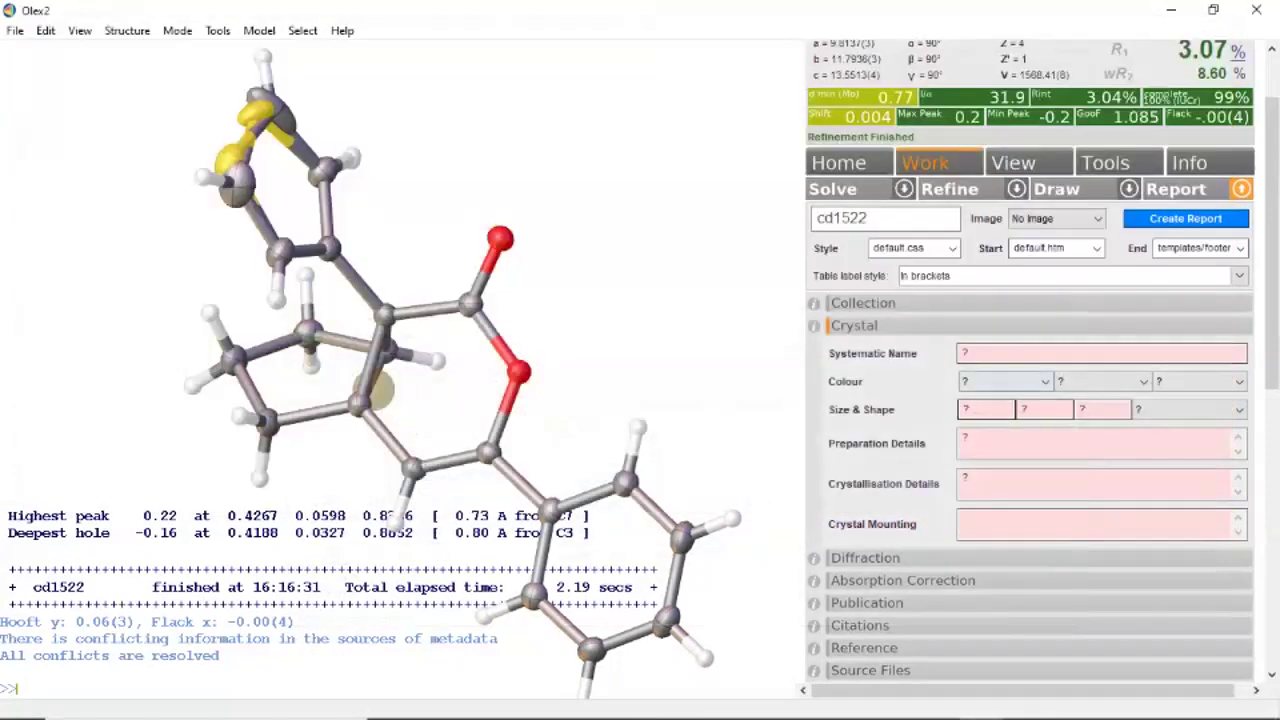
left_click(1006, 382)
left_click(1000, 453)
left_click(1103, 382)
left_click(1100, 412)
left_click(1200, 382)
left_click(1178, 412)
Step: Set the three crystal size values to 0.3, 0.2 and 0.25
left_click(985, 409)
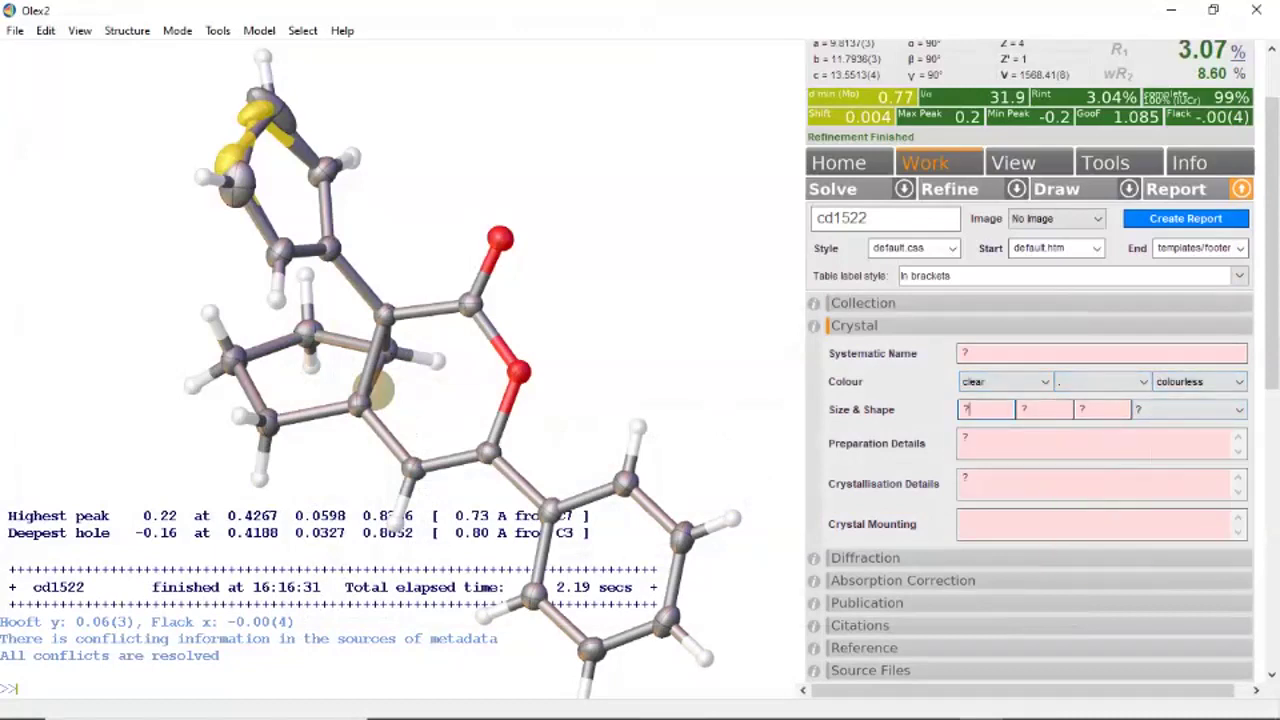
right_click(968, 410)
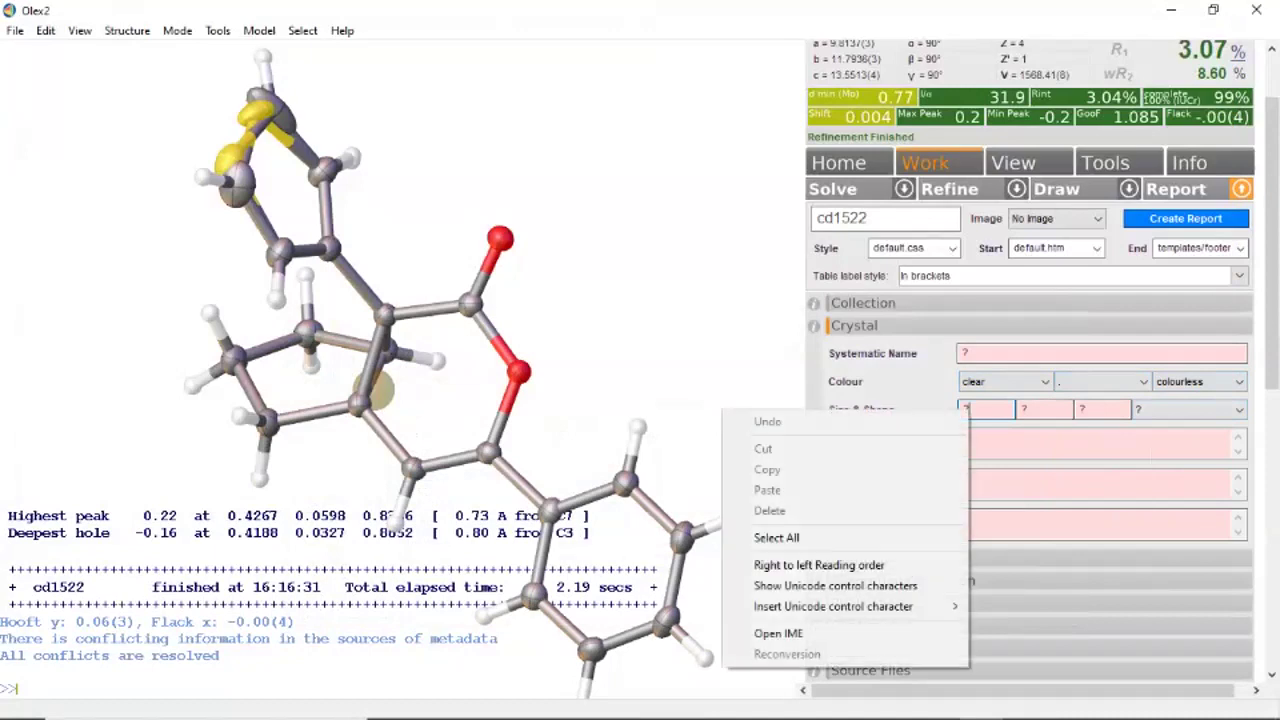
left_click(974, 409)
key("BackSpace")
type("0.3")
key("Tab")
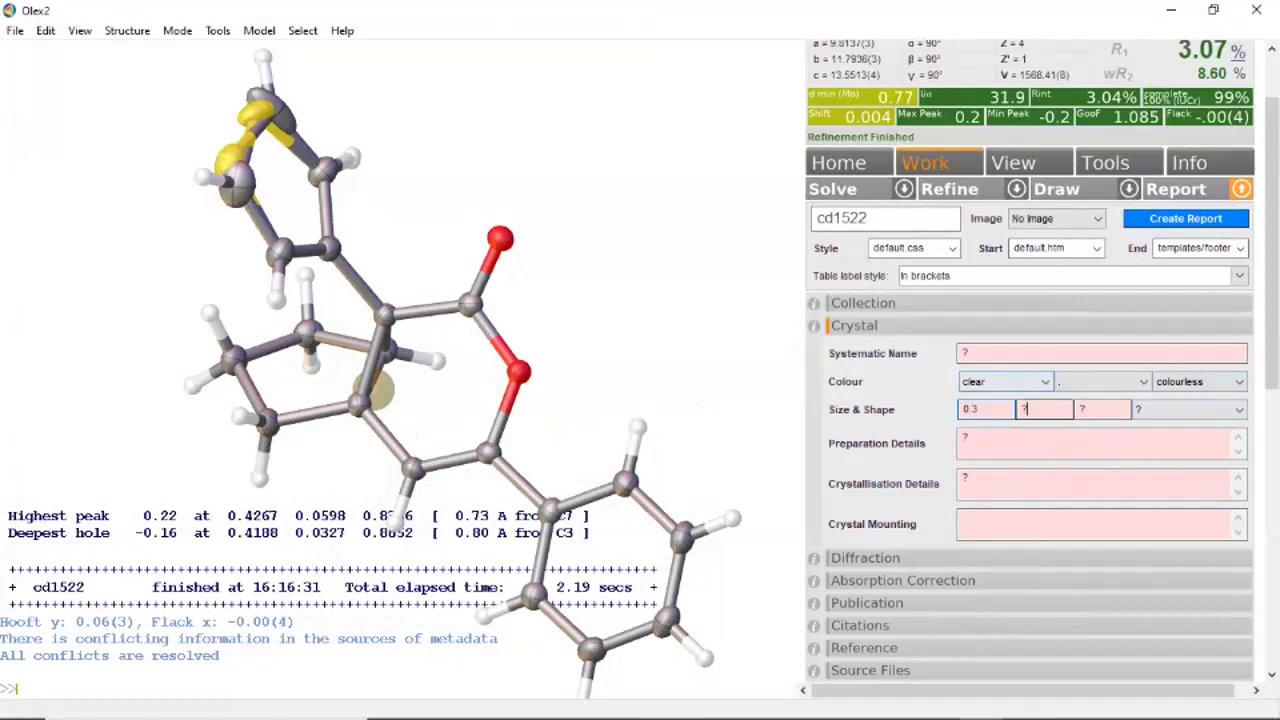
double_click(1026, 409)
type("0.2")
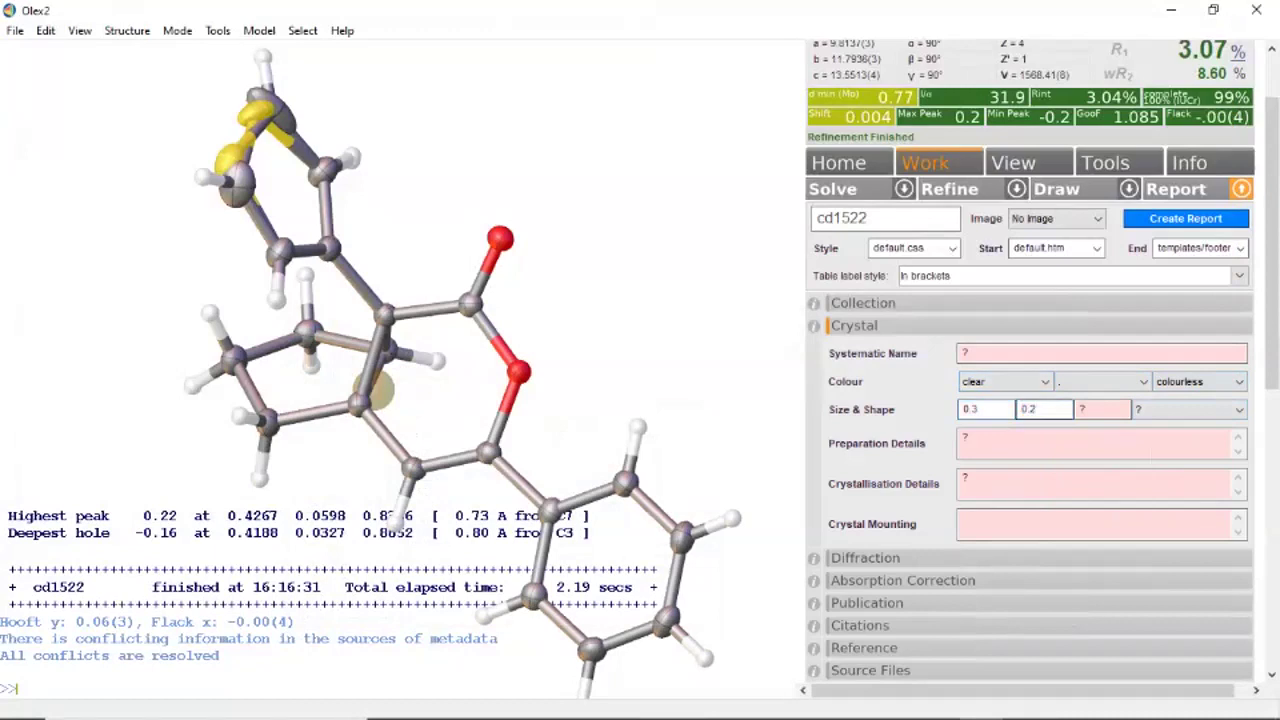
key("Tab")
type("0.25")
key("Tab")
Step: Set the crystal shape to plate and enter nylon loop as the crystal mounting
key("alt+Down")
key("Down")
key("Down")
key("Return")
key("Tab")
key("Tab")
key("Tab")
type("nylon loop")
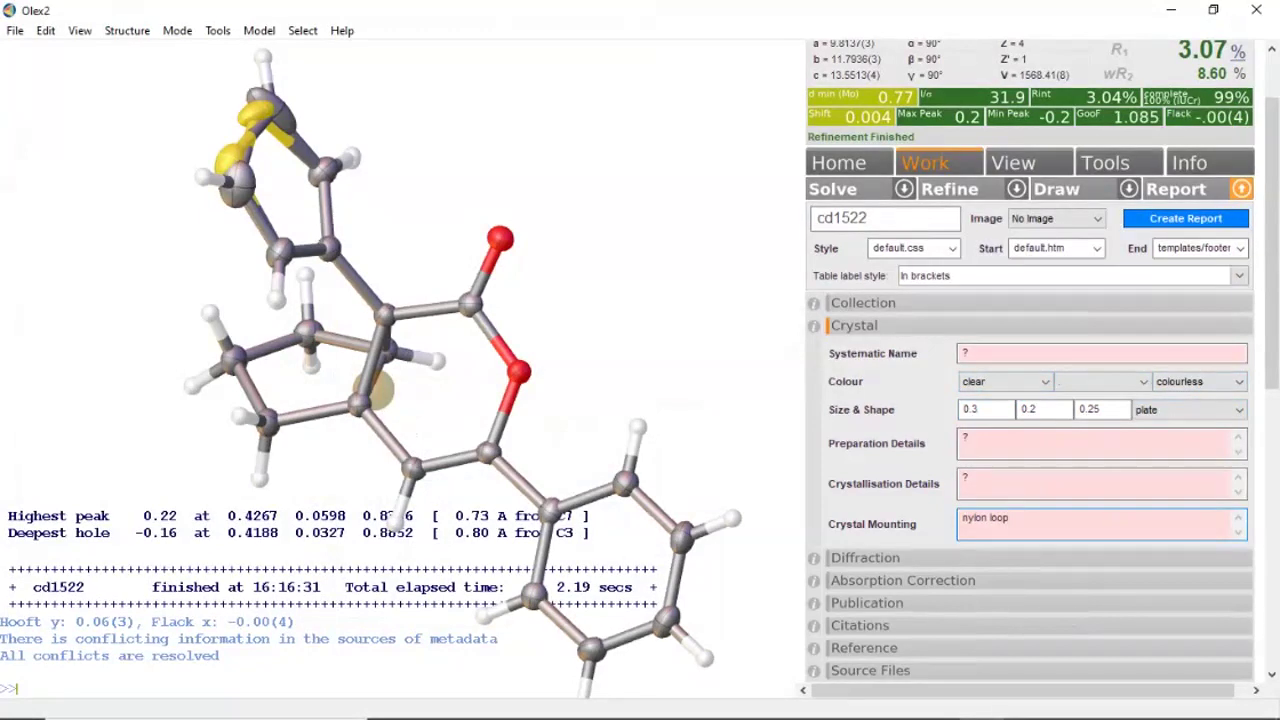
key("Tab")
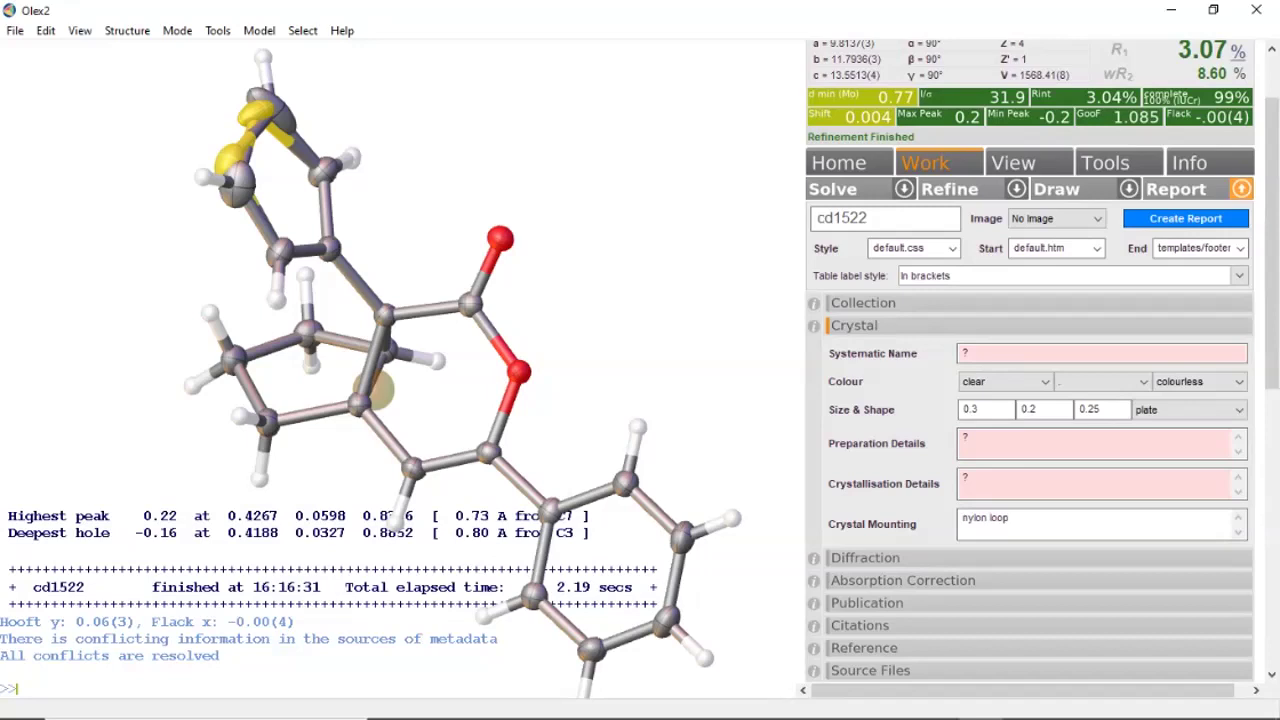
Step: Set both the diffraction temperature and the cell measurement temperature to 98(2) K in the diffraction details
left_click(865, 558)
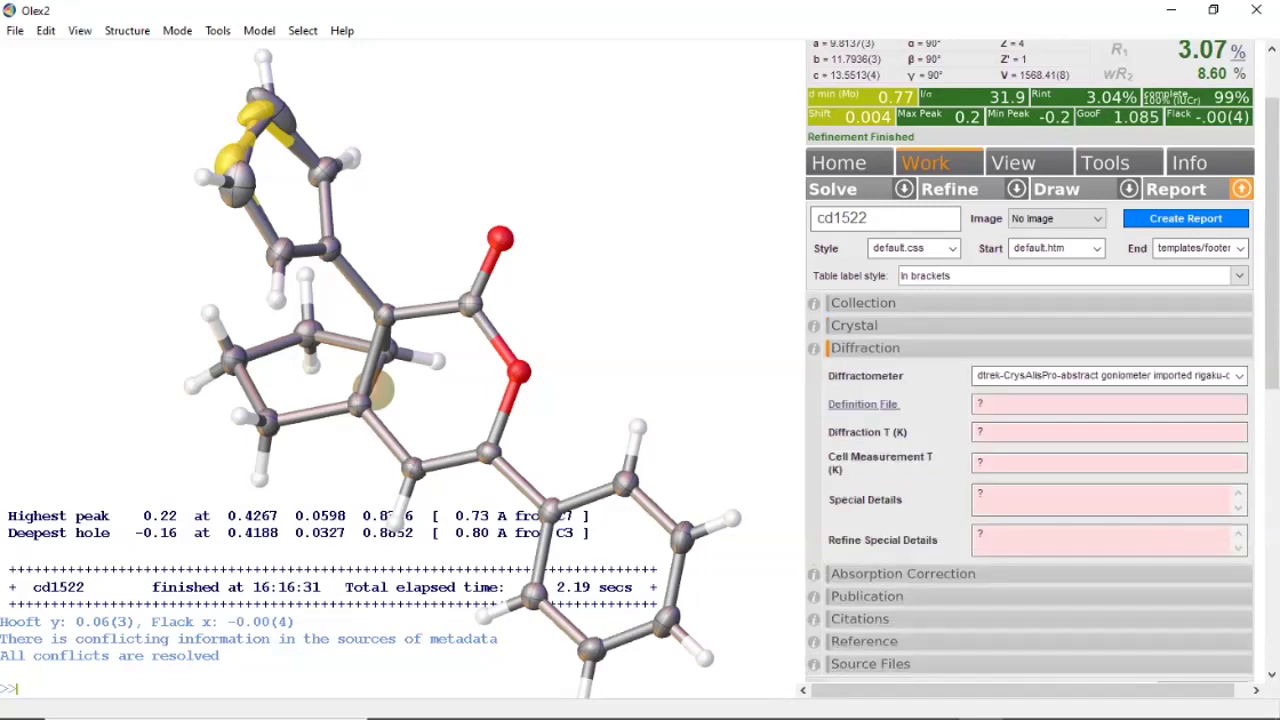
double_click(983, 432)
type("98(2)")
type("9")
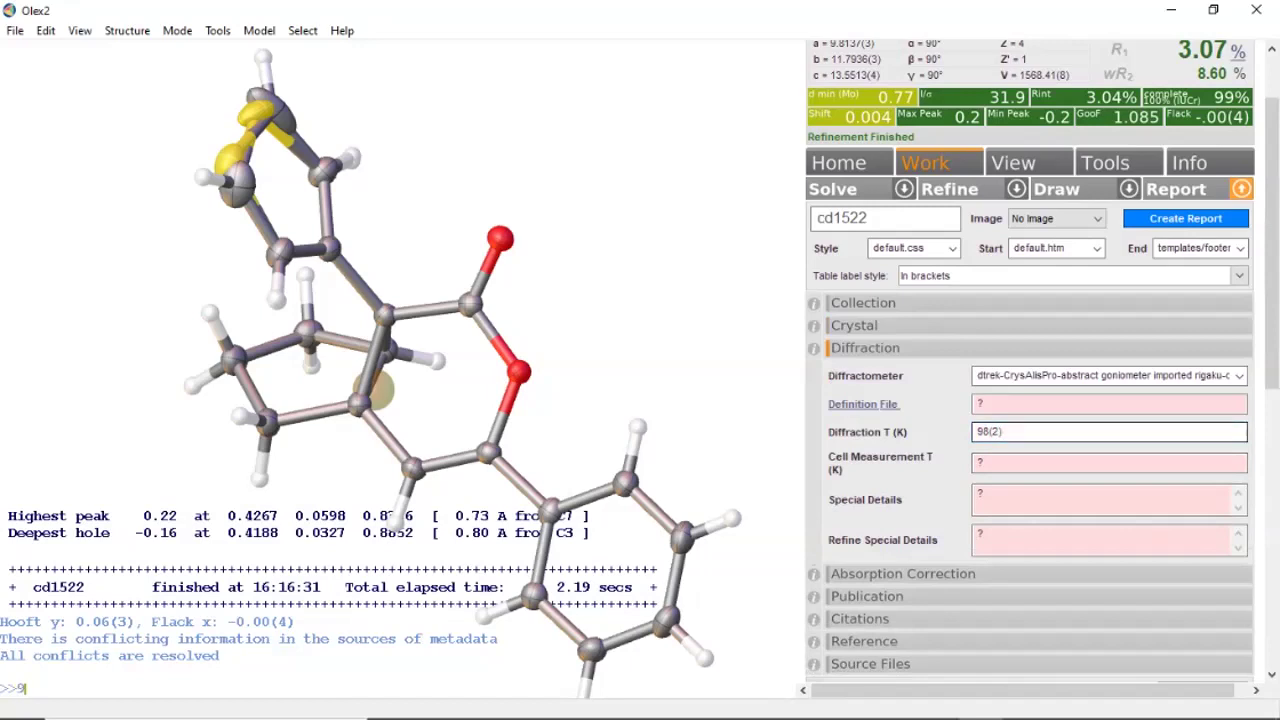
left_click(985, 463)
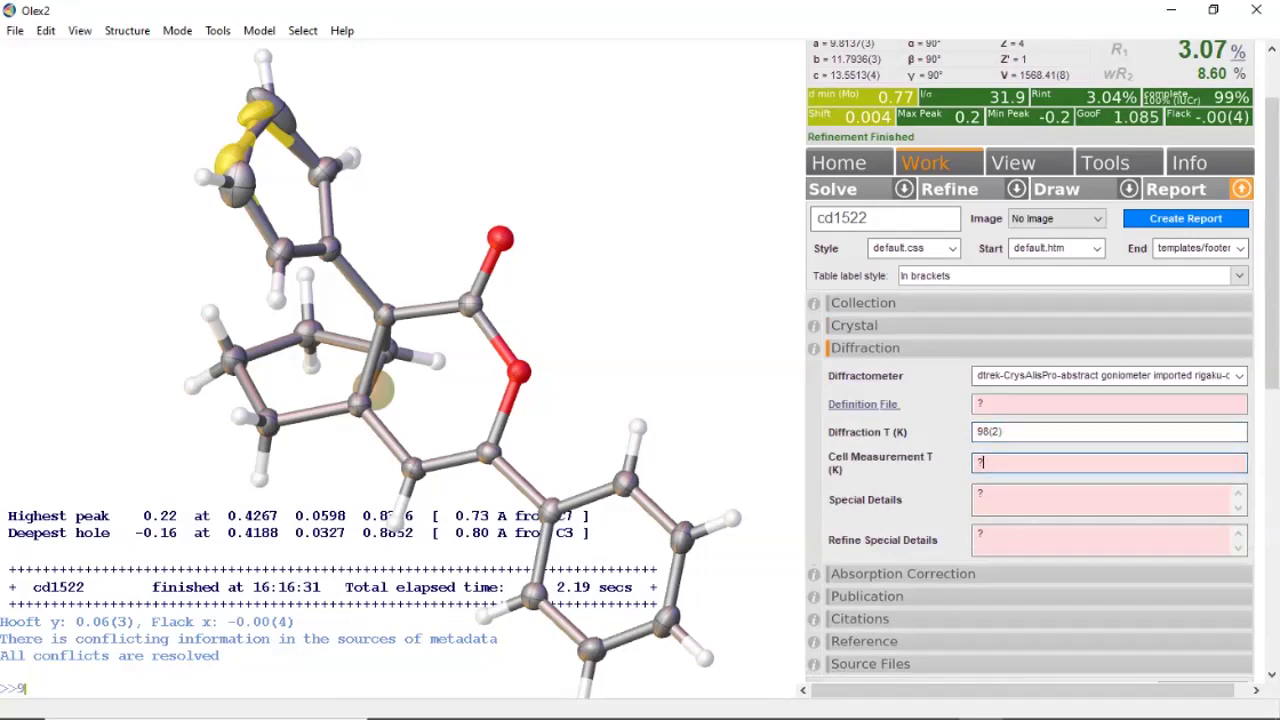
type("98(2)")
key("Return")
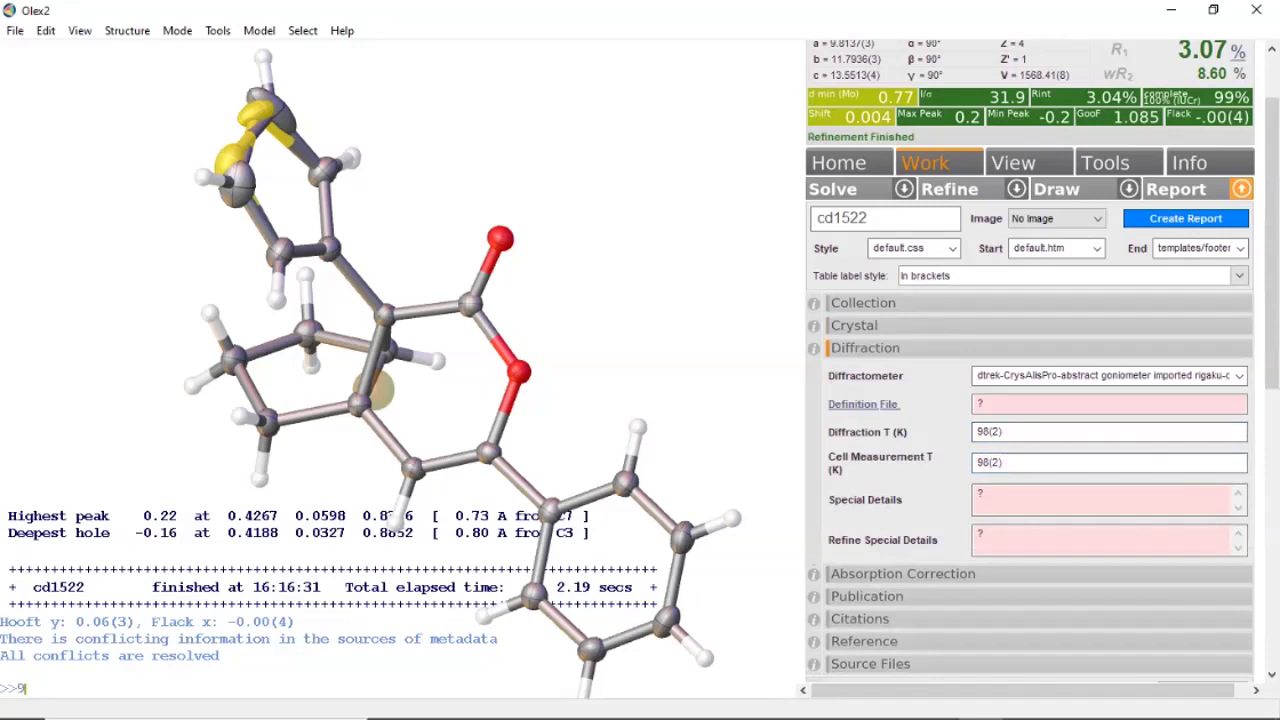
Step: Check the absorption correction details and refine the structure again
left_click(903, 574)
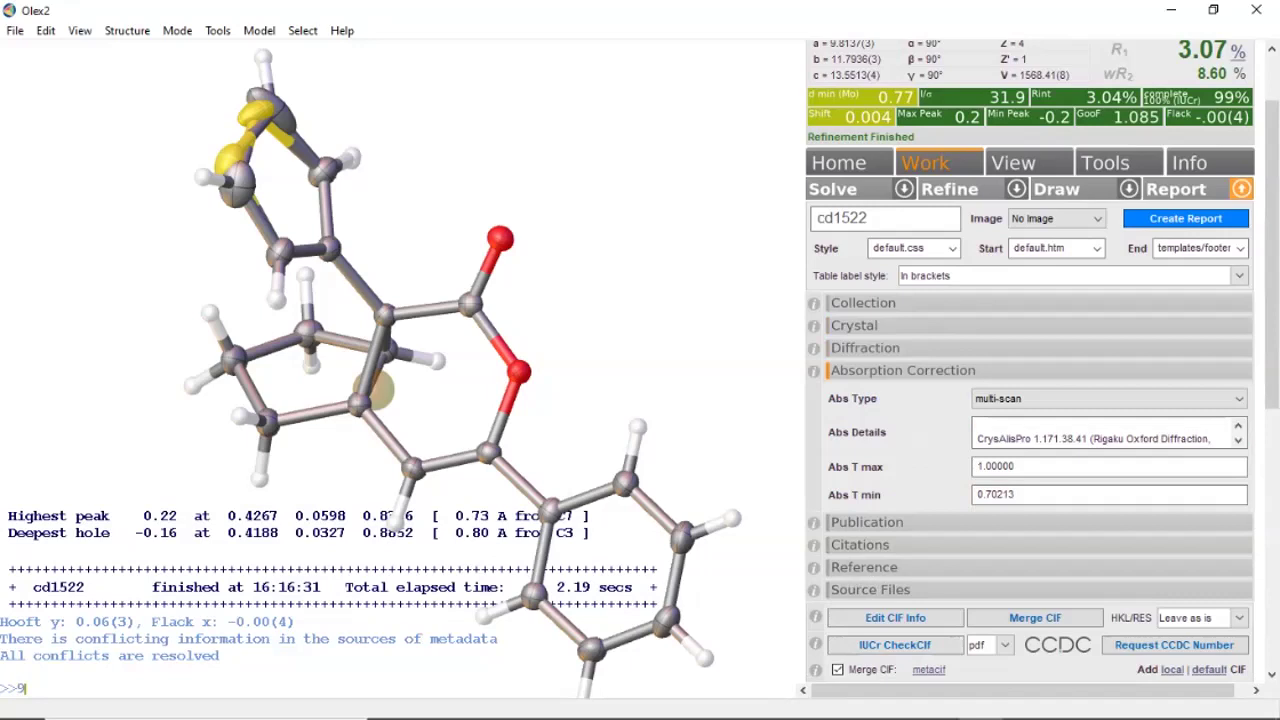
key("ctrl+r")
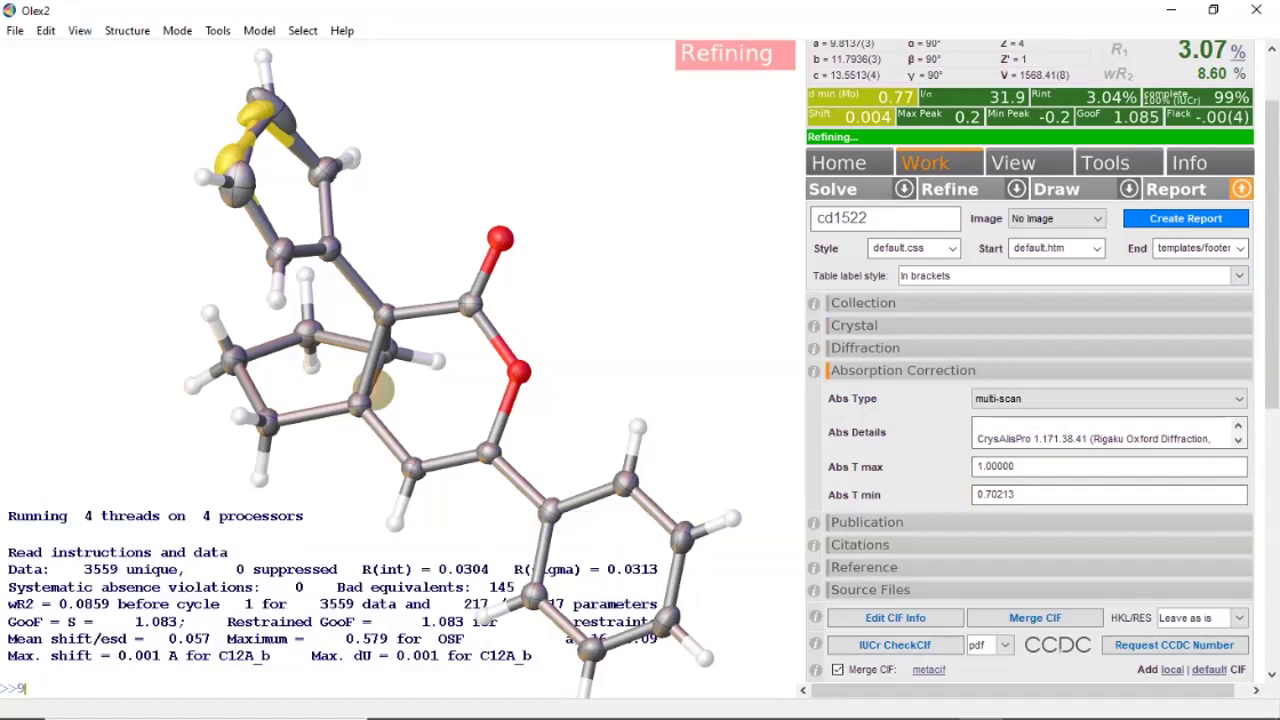
left_click(1239, 276)
left_click(1100, 305)
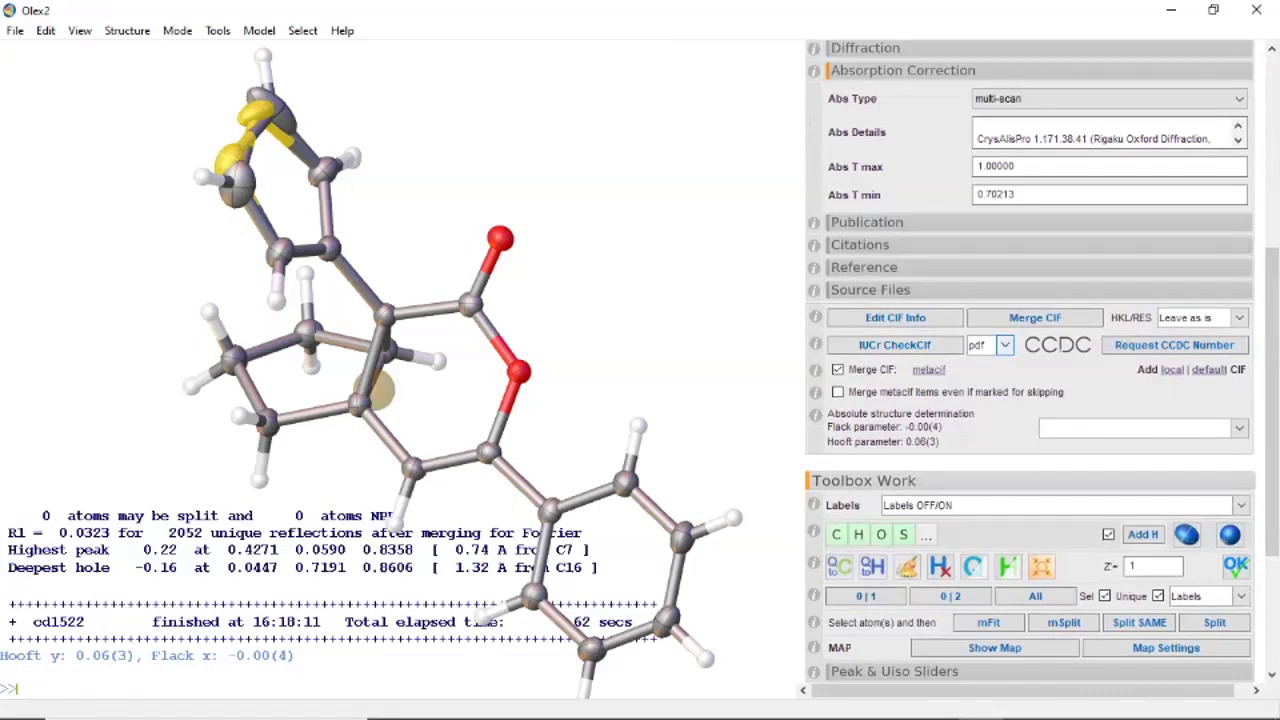
Step: Set the absolute structure determination to Anomalous dispersion and refine the structure
left_click(1239, 427)
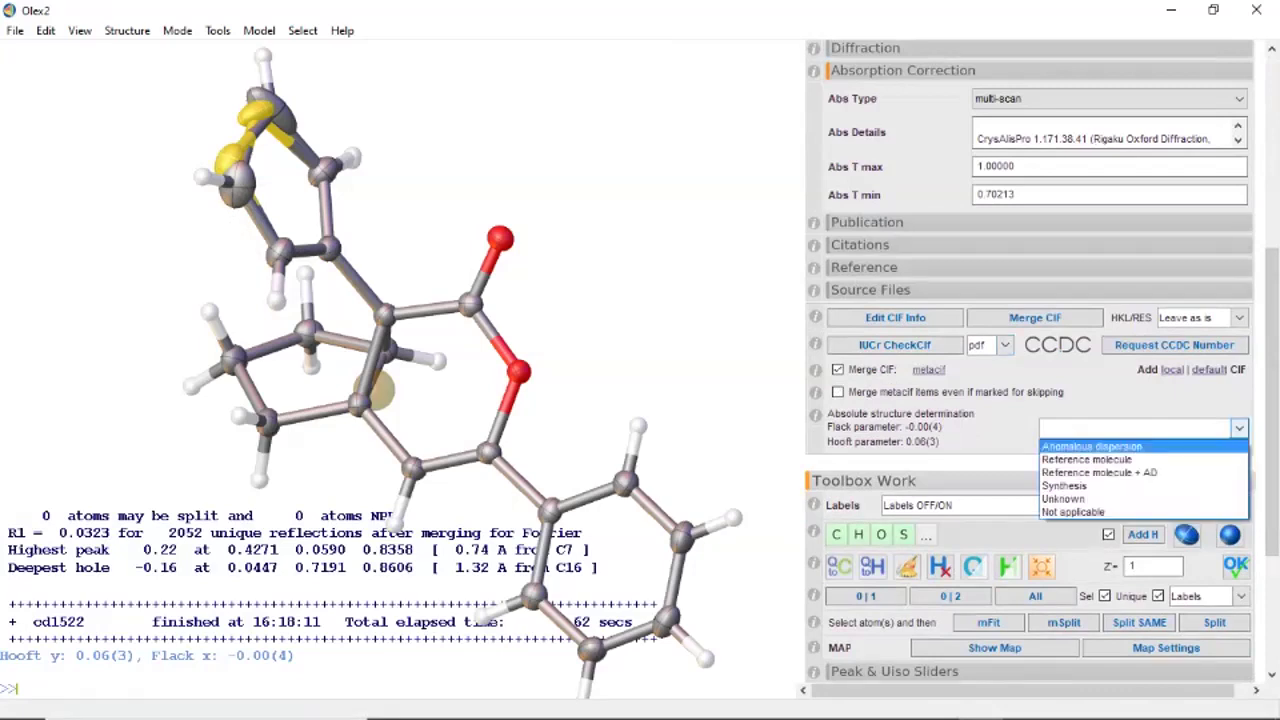
left_click(1091, 446)
left_click_drag(1272, 430, 1272, 275)
key("ctrl+r")
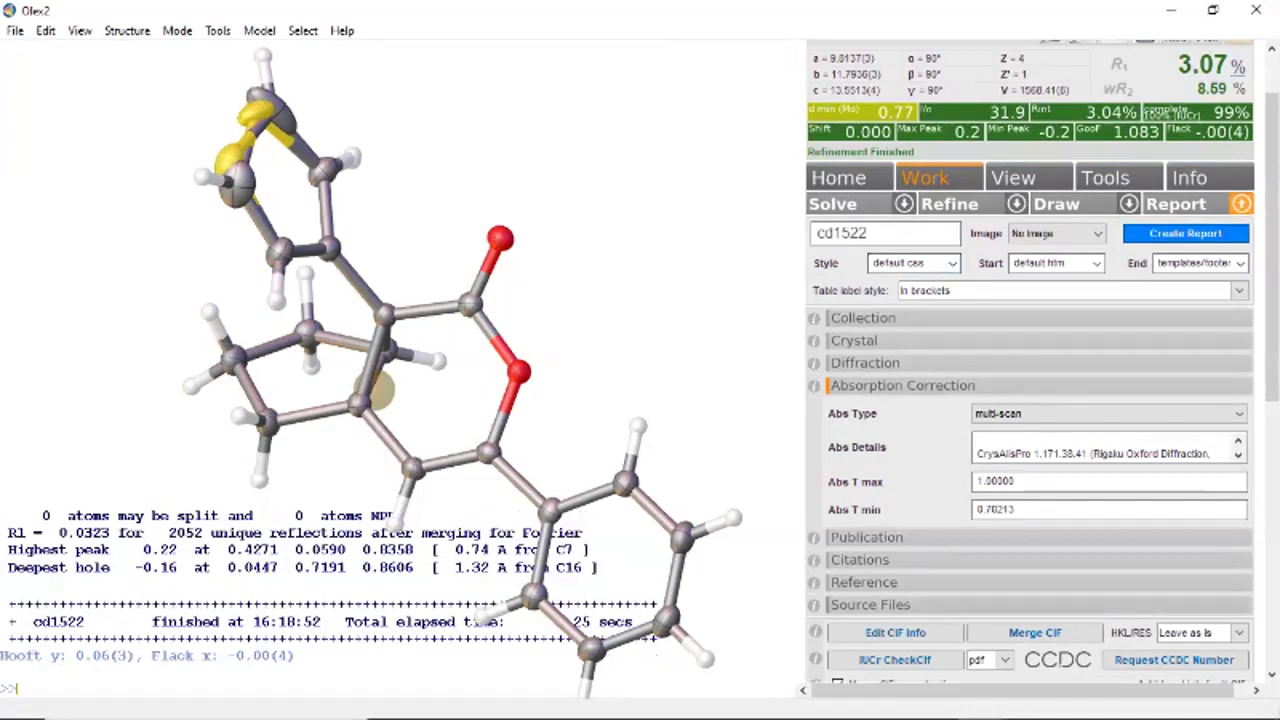
Step: Review the metadata items to be entered into the CIF file, down to the crystal, temperature and absolute configuration entries, and close the list
scroll(378, 390, "down", 4)
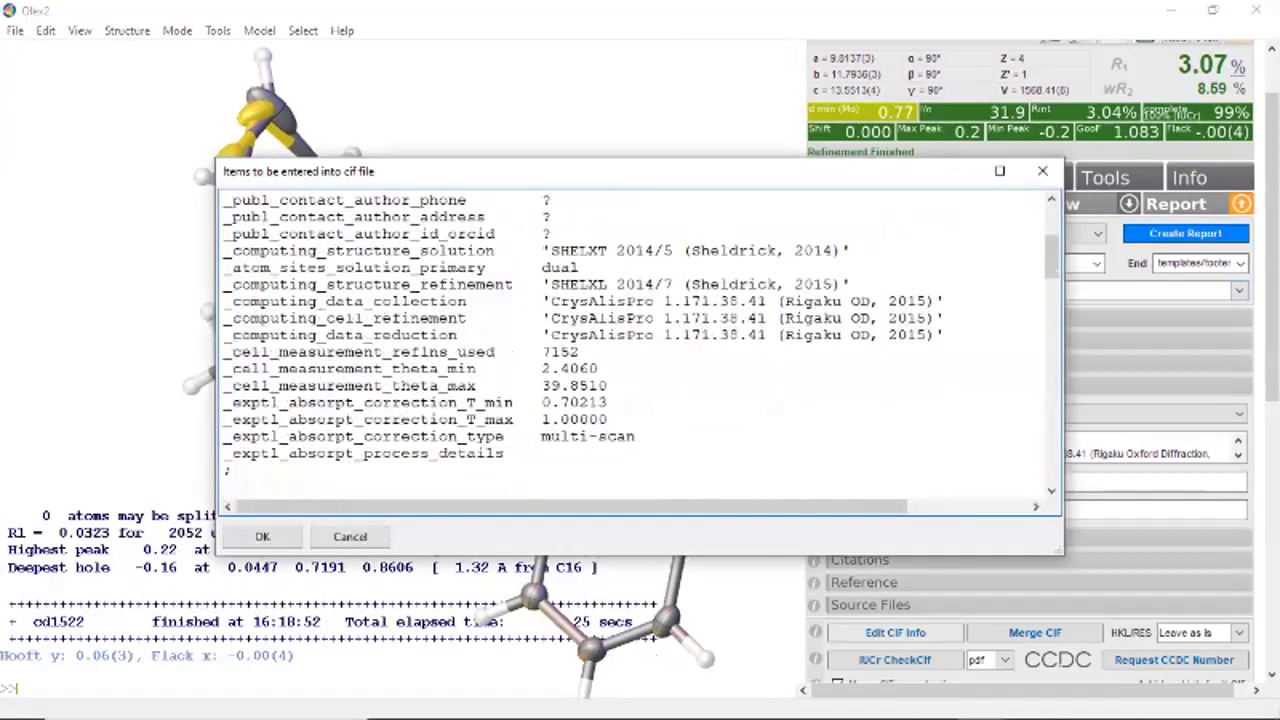
scroll(640, 345, "down", 10)
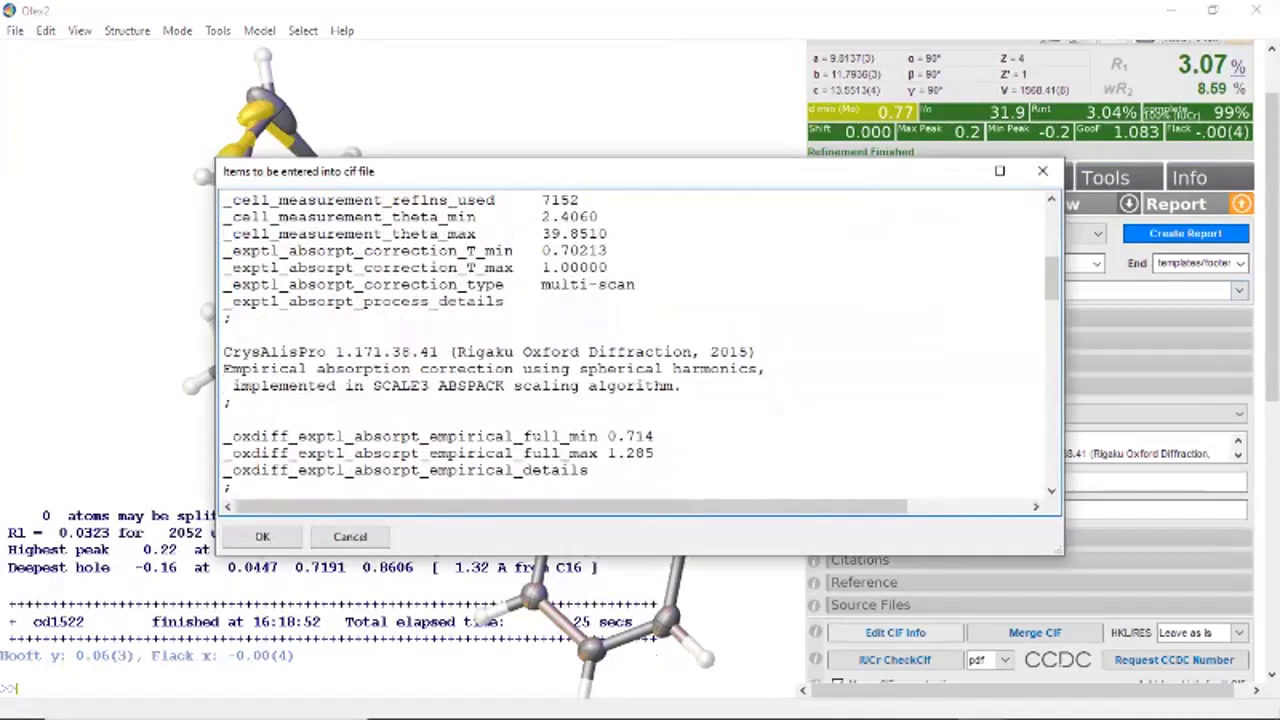
scroll(640, 345, "down", 15)
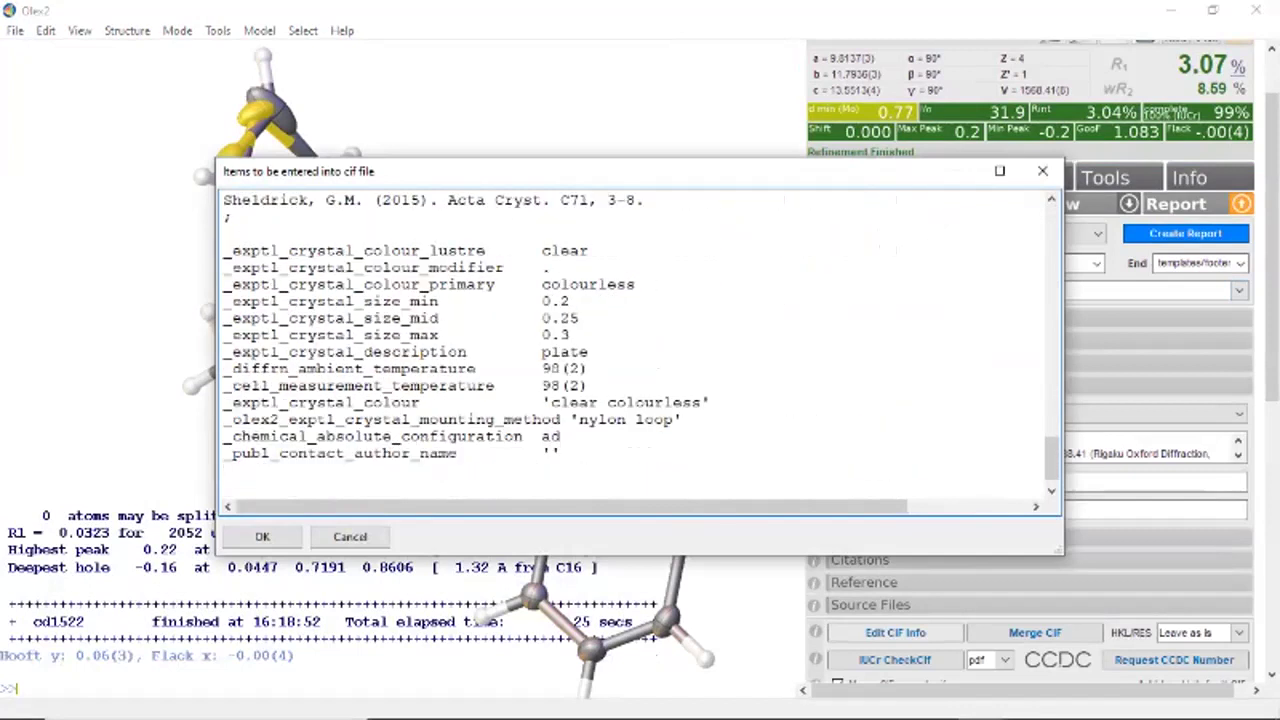
left_click(1042, 171)
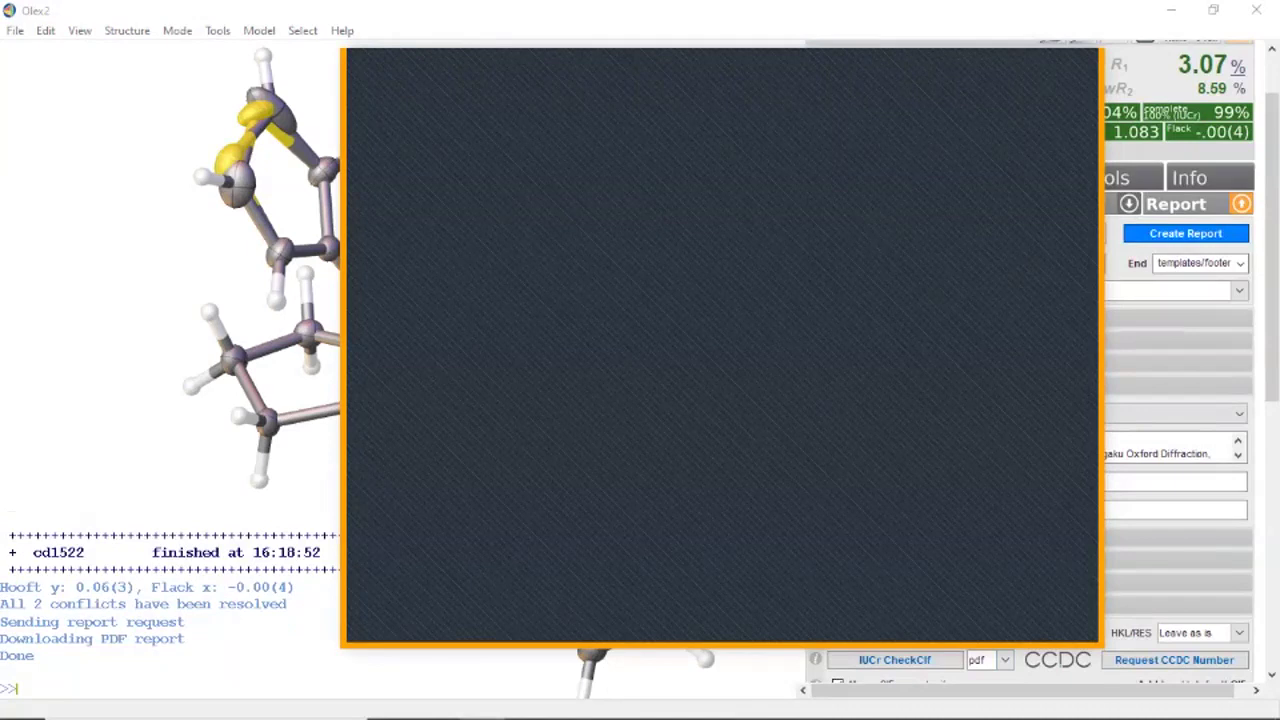
Step: Enlarge the checkCIF/PLATON report for cd1522 and examine its contents down to the list of alerts
left_click(379, 406)
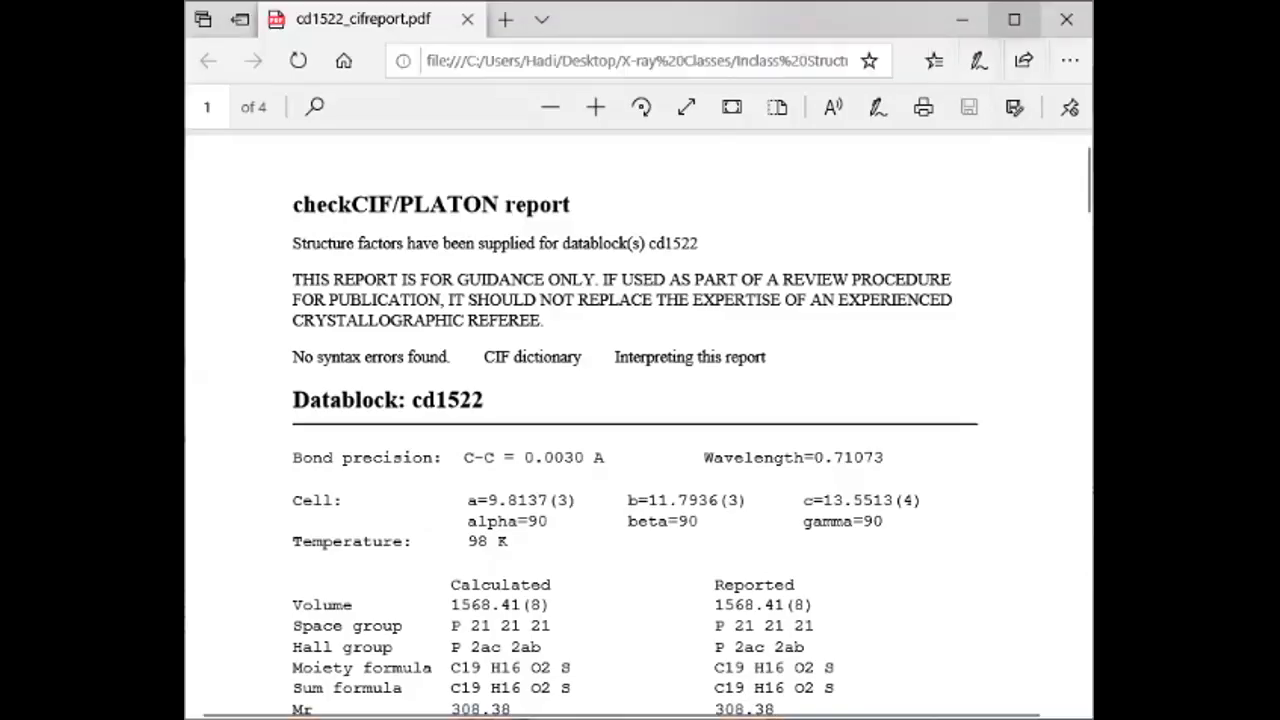
left_click(1014, 19)
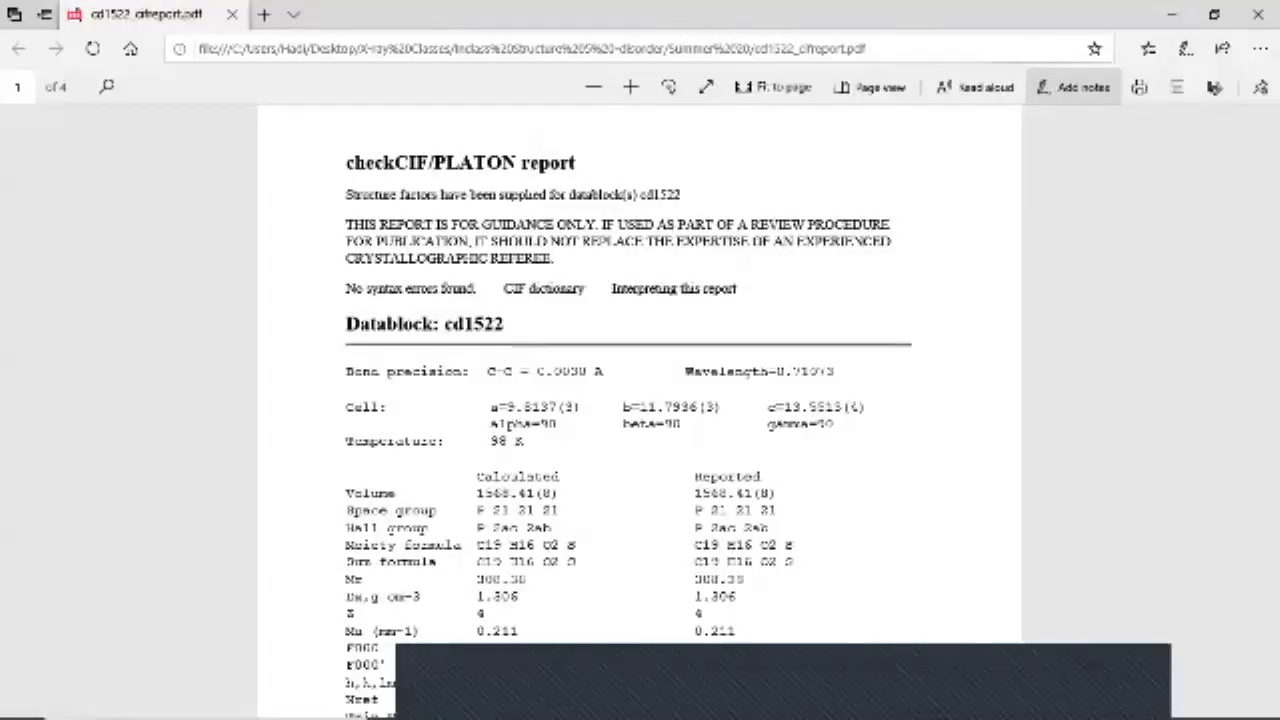
scroll(640, 400, "down", 5)
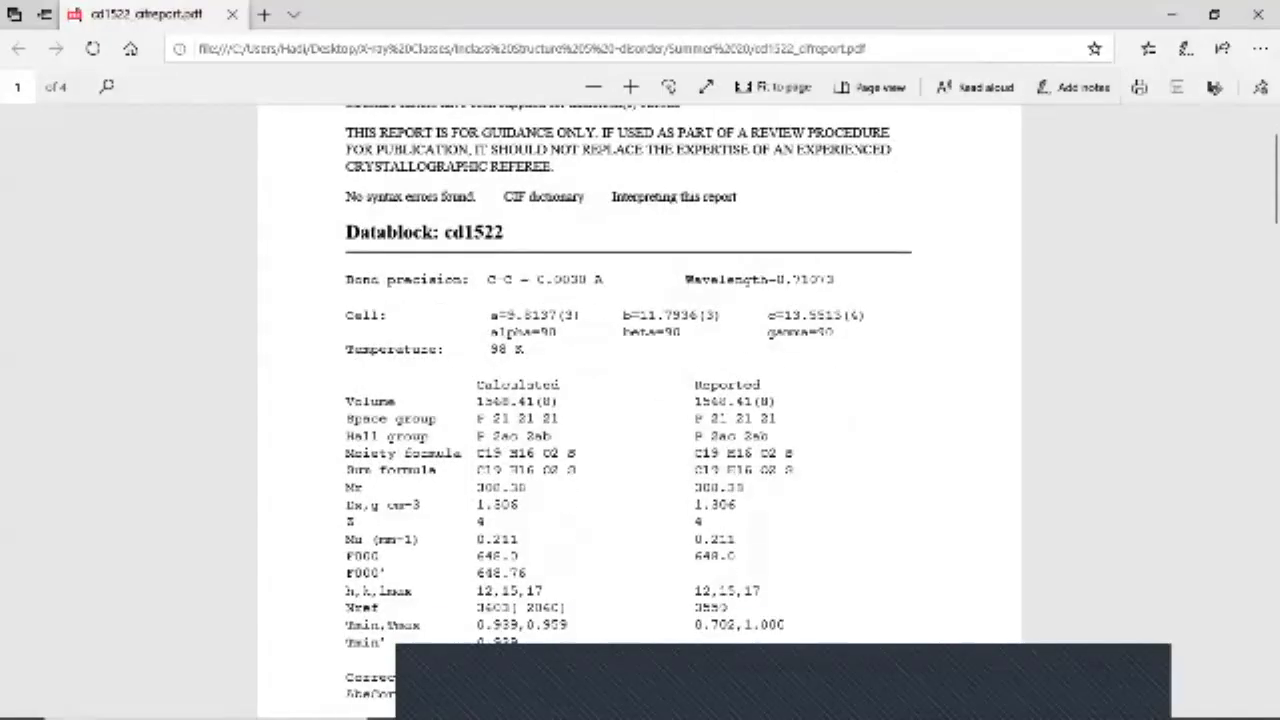
scroll(640, 400, "down", 3)
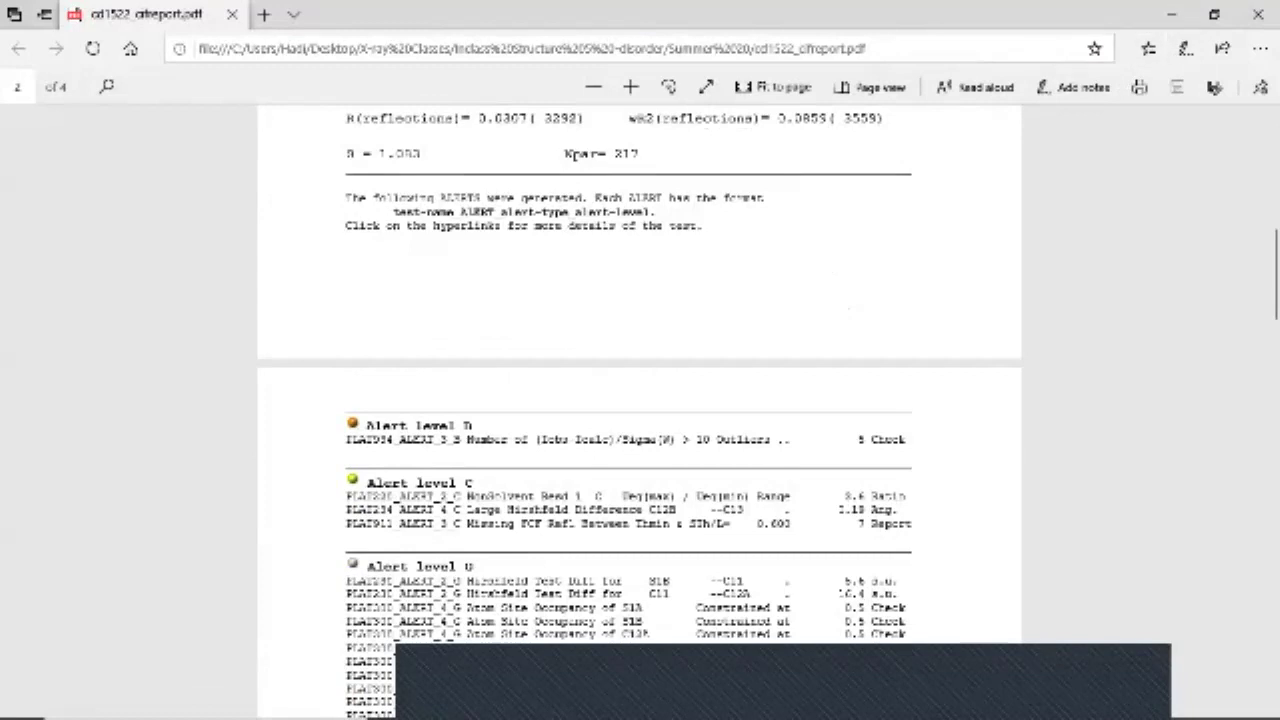
Step: Back in Olex2, omit reflections with Error/esd above 10 plus reflections -3 7 14 and -1 5 16, and refine the structure
key("alt+Tab")
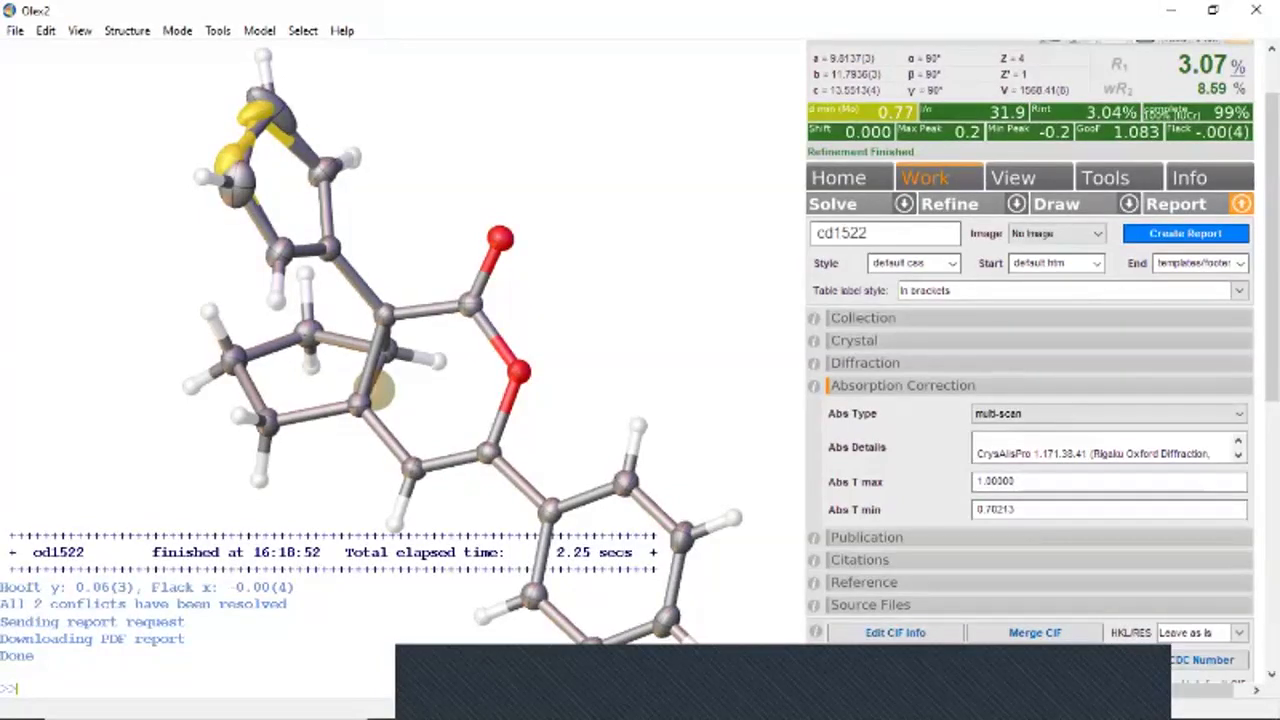
left_click(1209, 178)
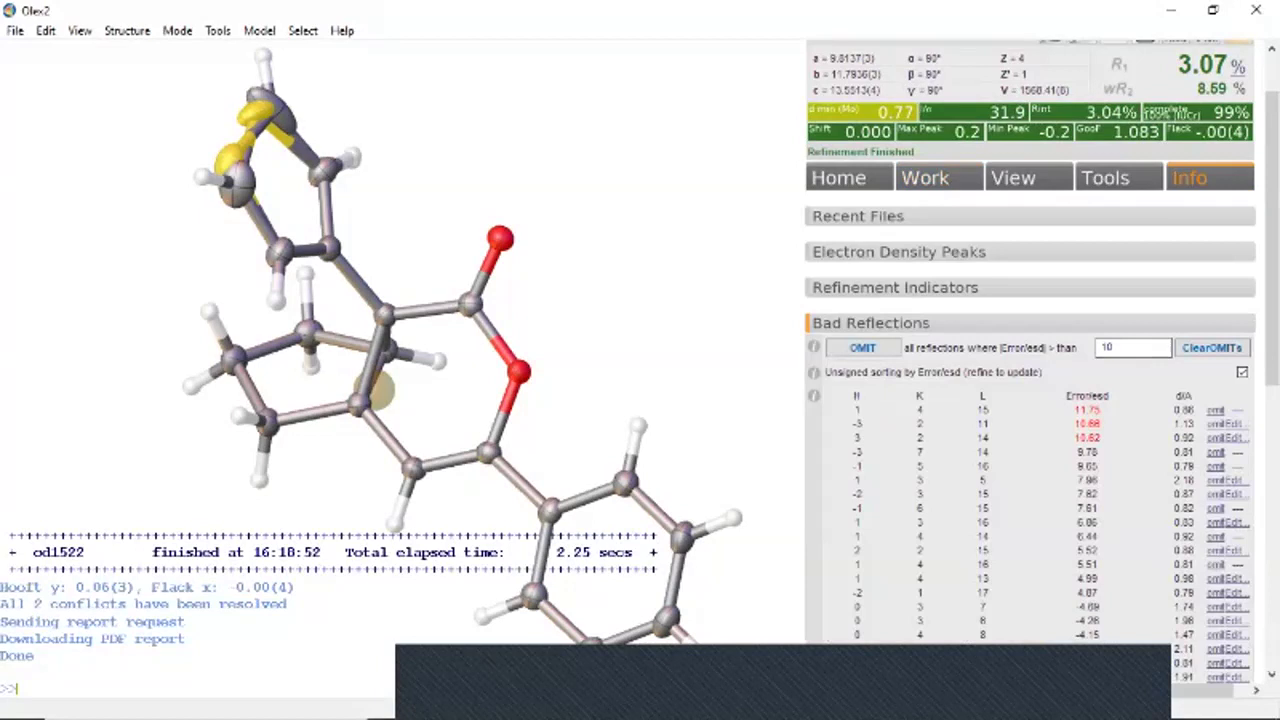
left_click(863, 348)
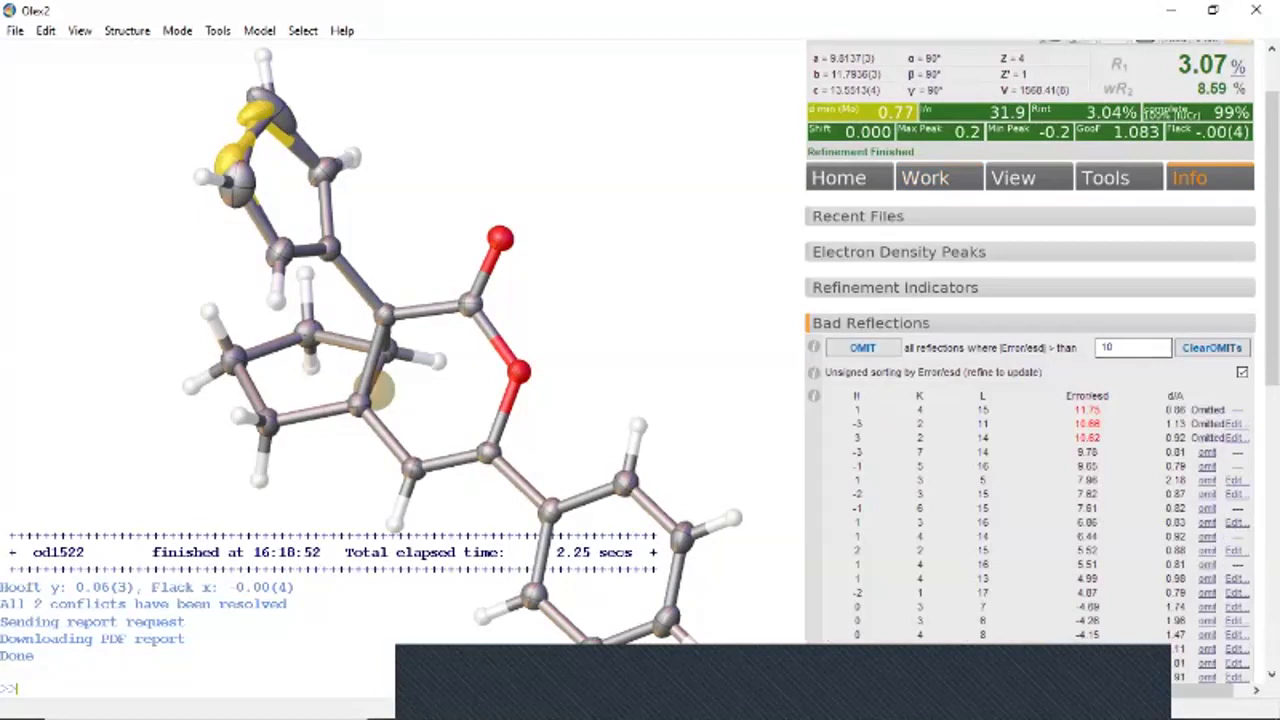
left_click(1207, 453)
left_click(1207, 467)
left_click(926, 178)
left_click(950, 204)
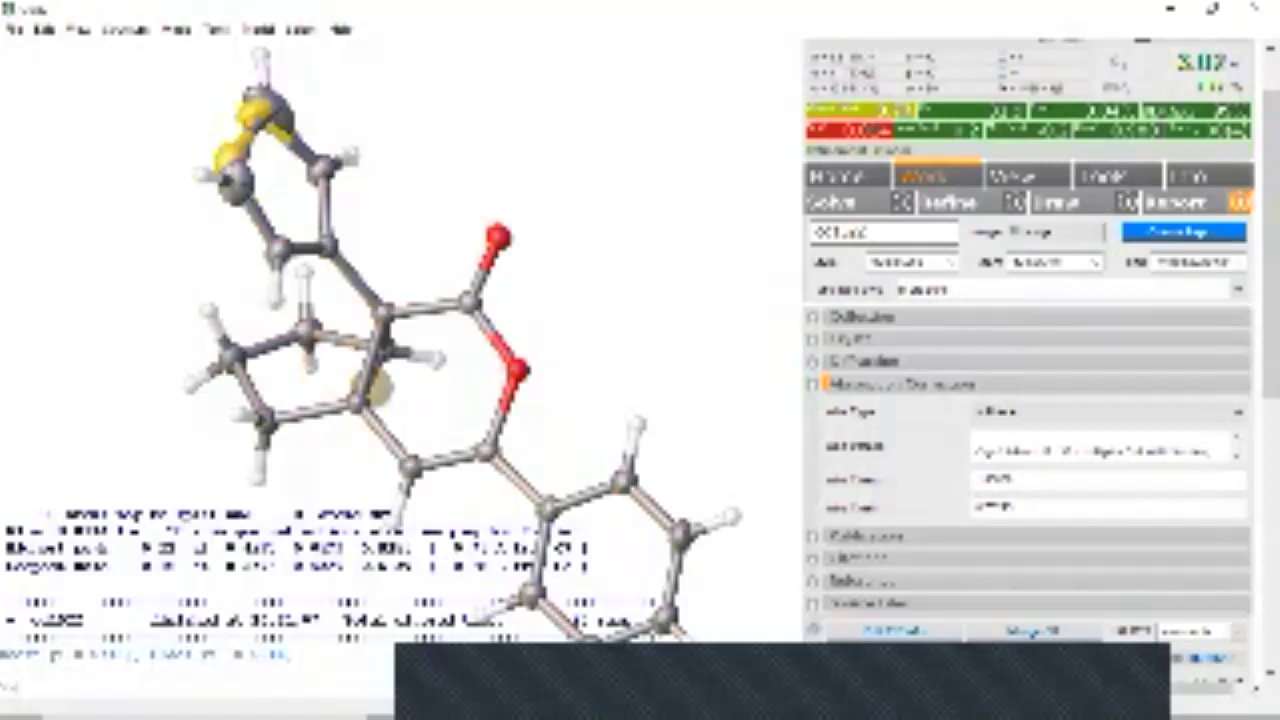
Step: Check the updated bad reflections list and refine the structure again
left_click(1196, 176)
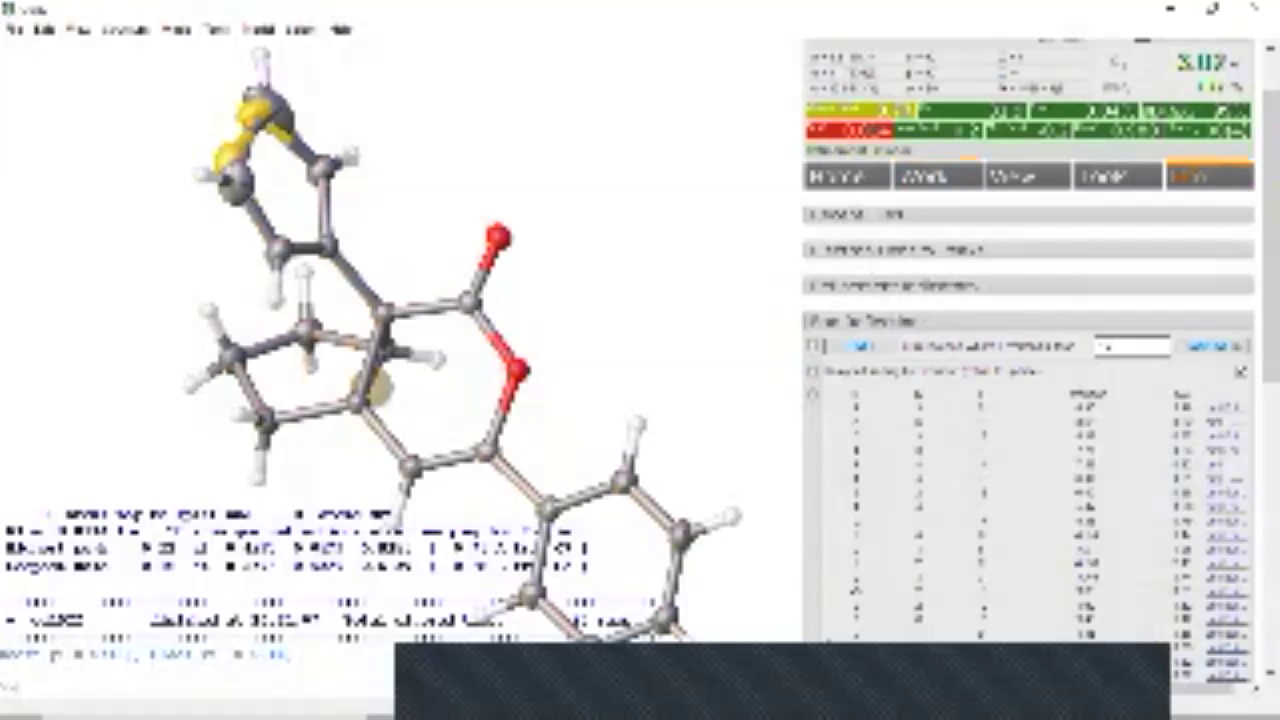
left_click(937, 176)
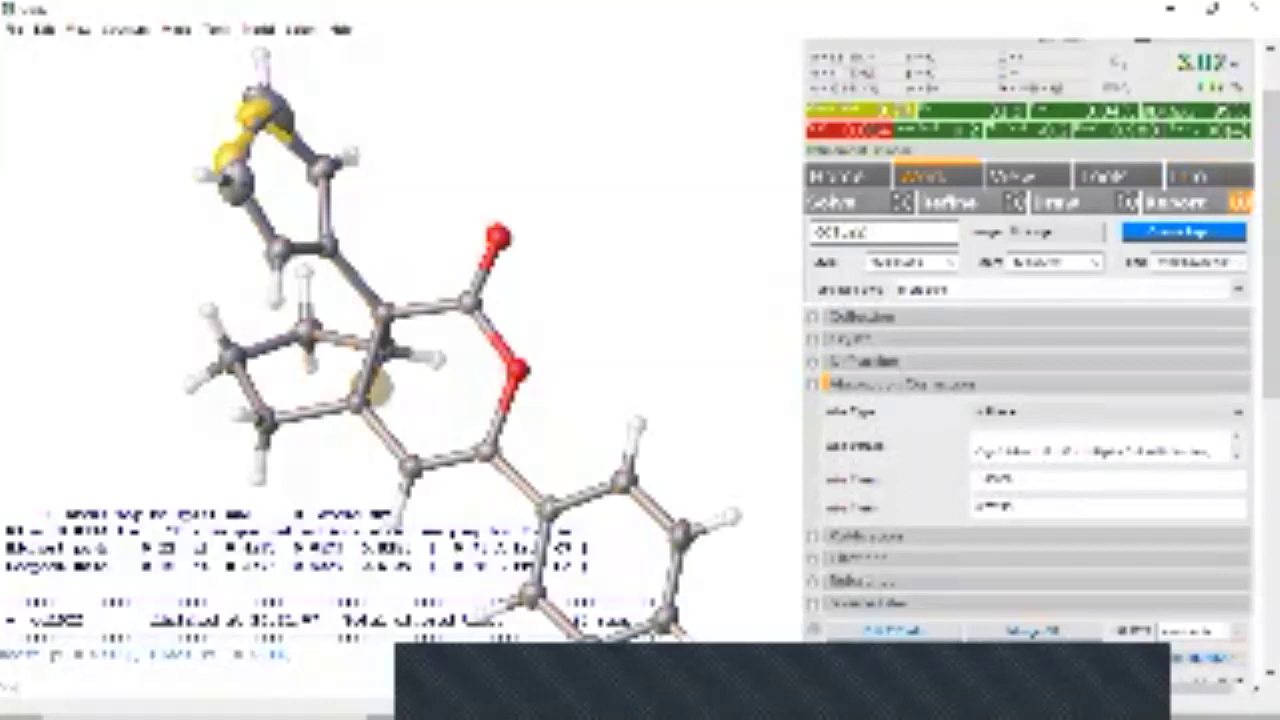
left_click(1015, 203)
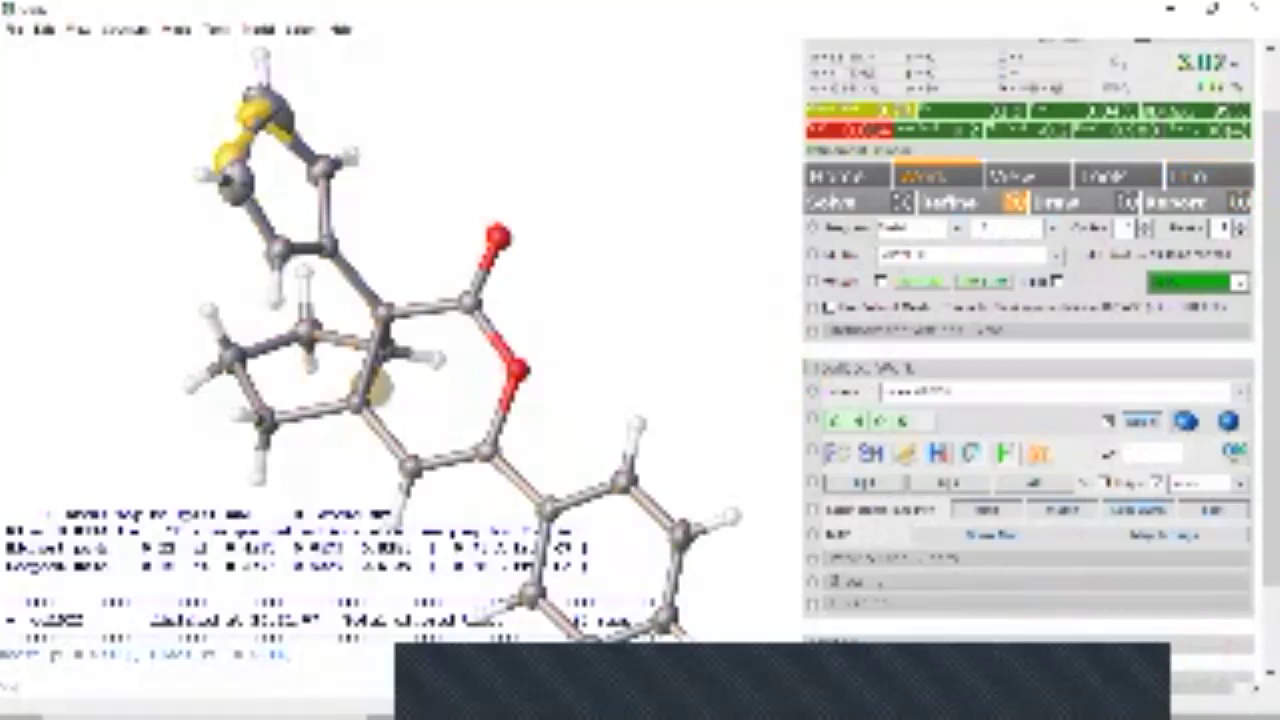
key("ctrl+r")
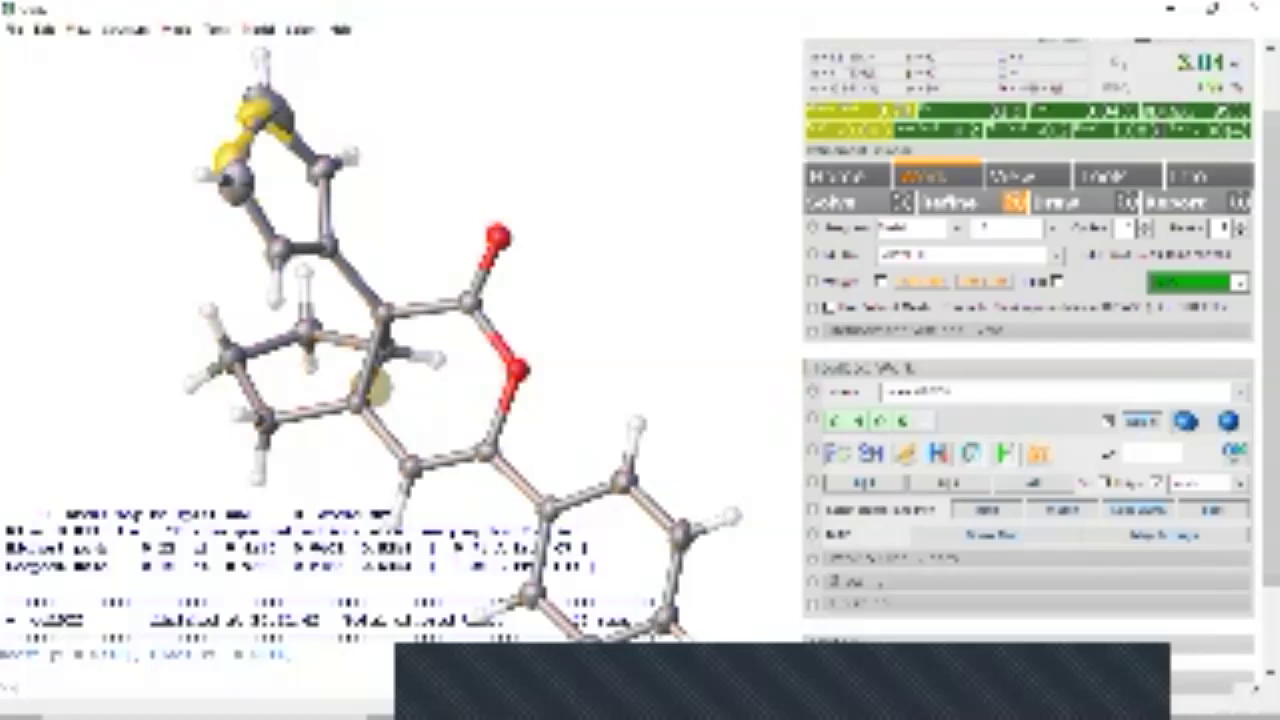
Step: Generate a new IUCr checkCIF PDF report for the refined structure and examine its alerts and the structure plot on the last page
left_click(1239, 201)
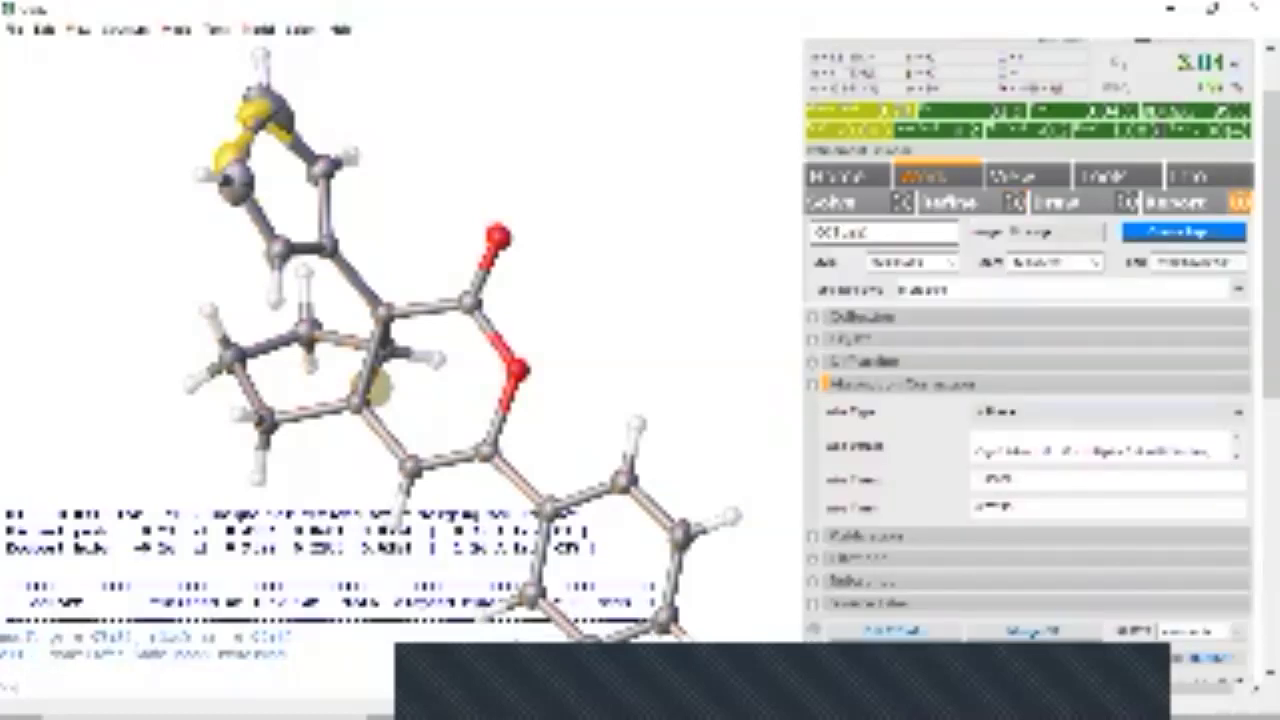
scroll(1028, 400, "down", 3)
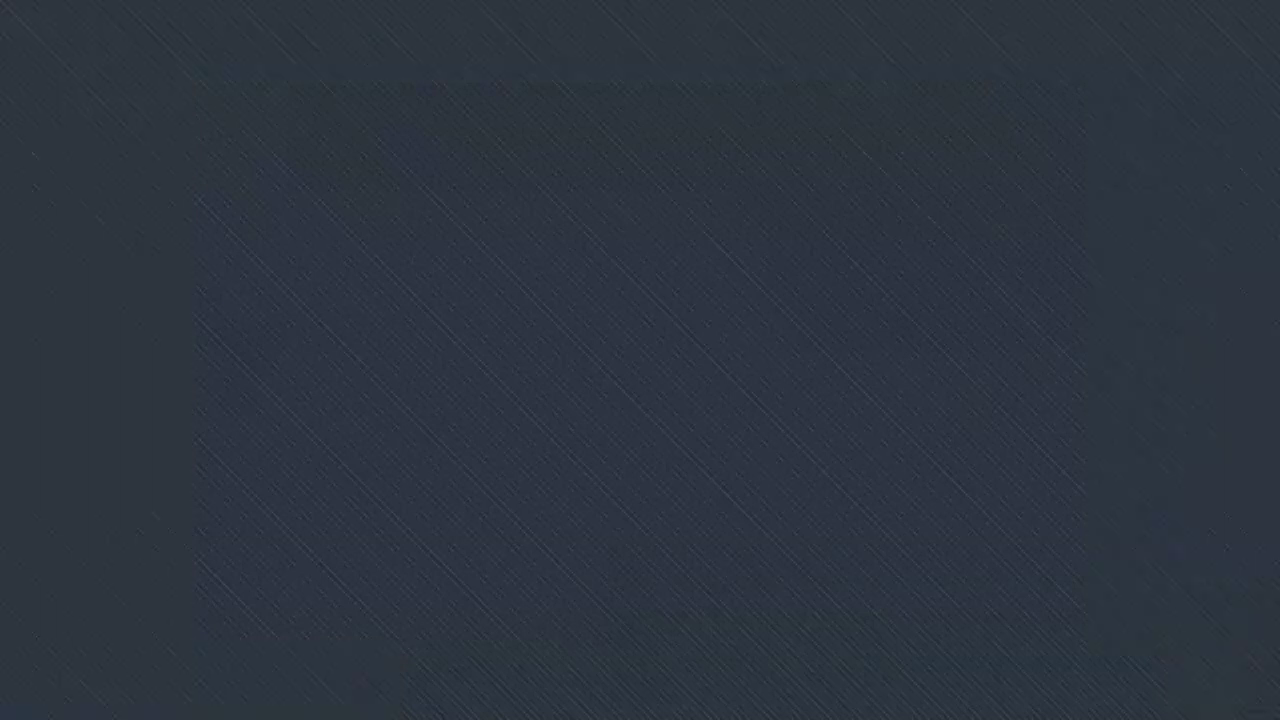
scroll(640, 400, "down", 10)
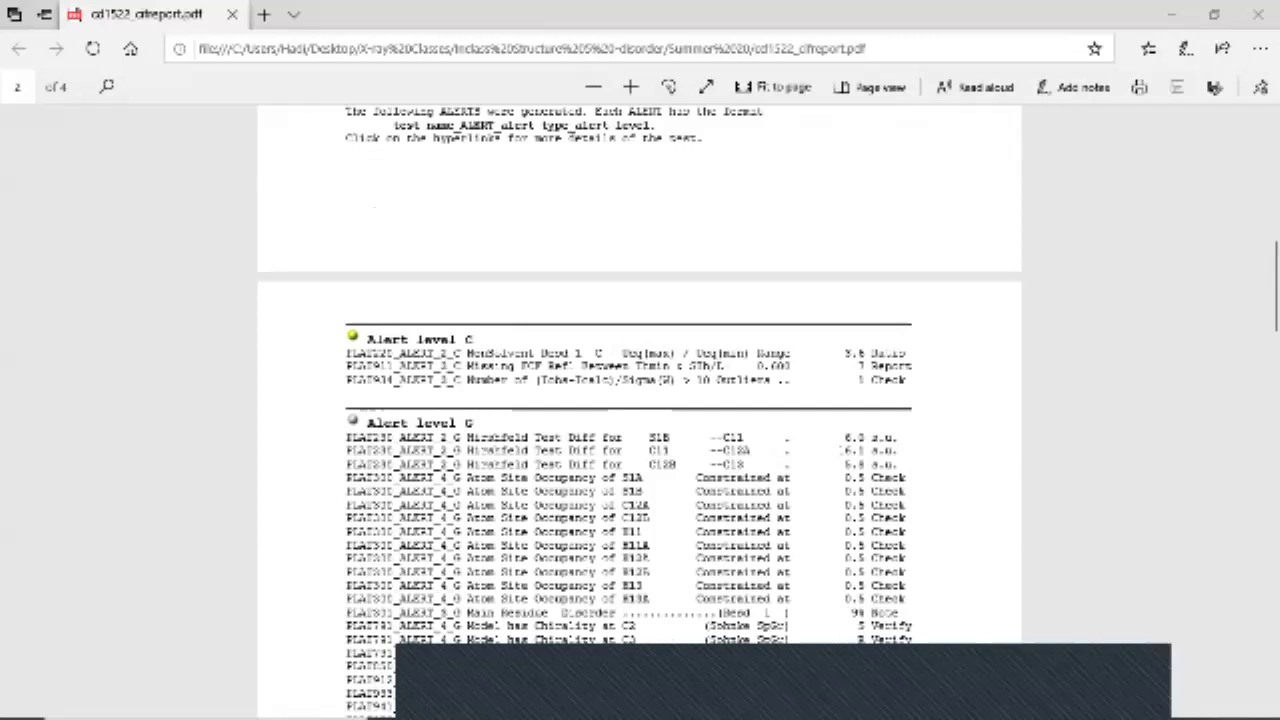
scroll(640, 400, "down", 3)
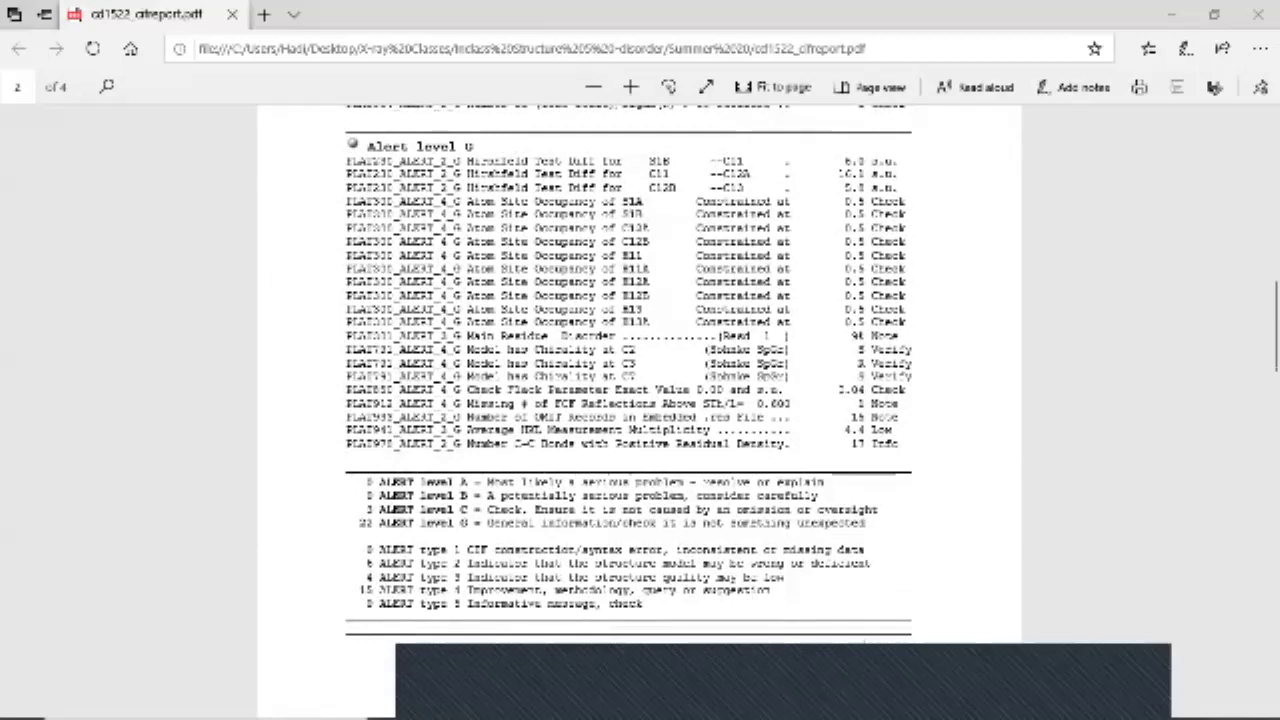
scroll(640, 400, "down", 15)
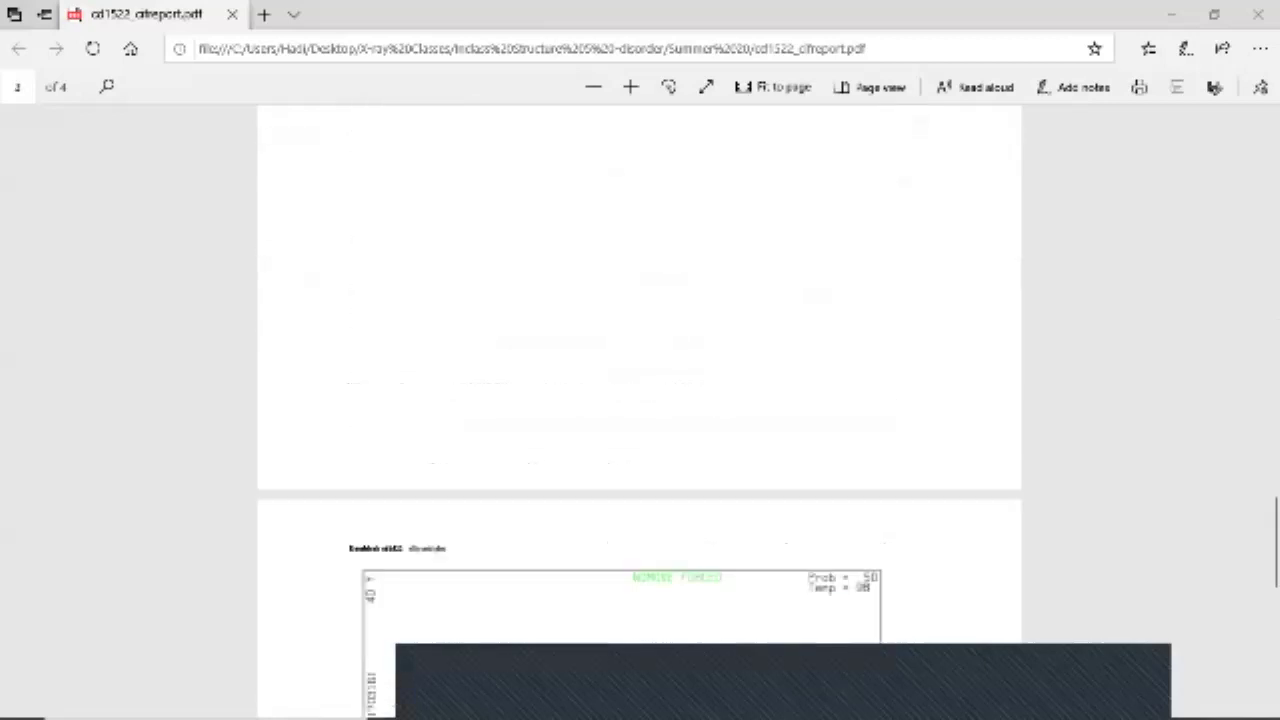
scroll(640, 400, "down", 5)
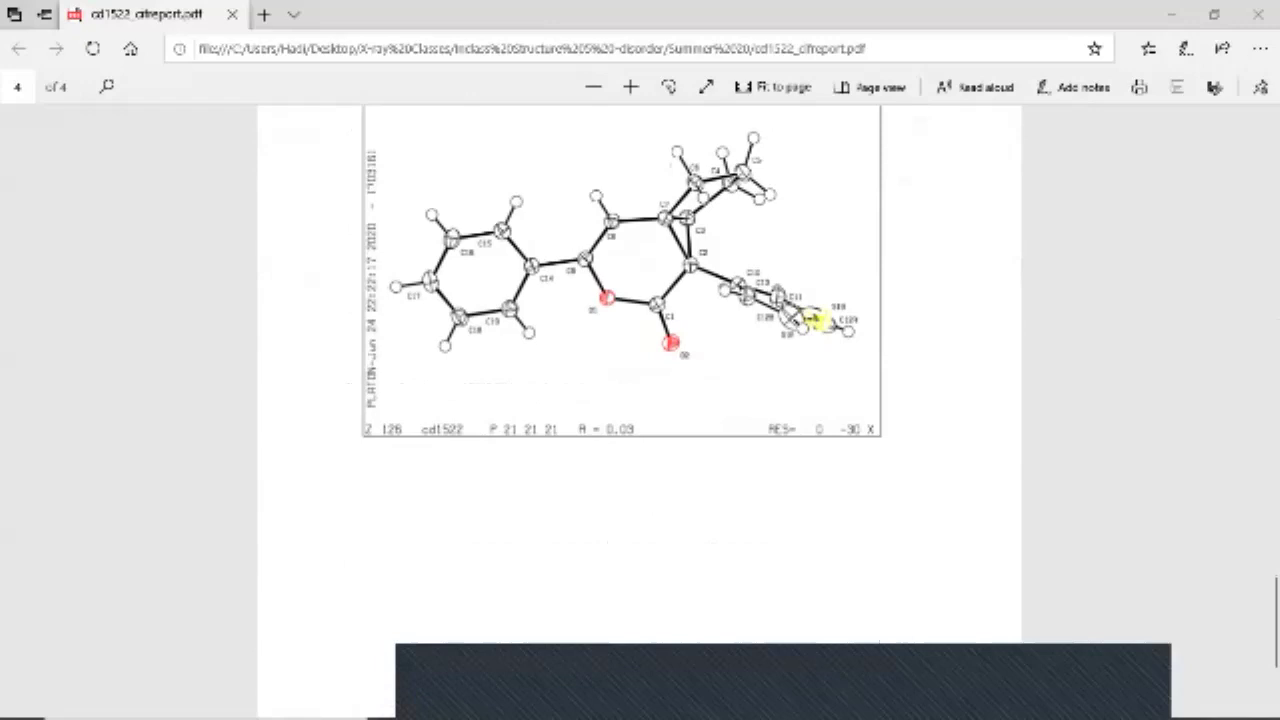
scroll(640, 400, "up", 15)
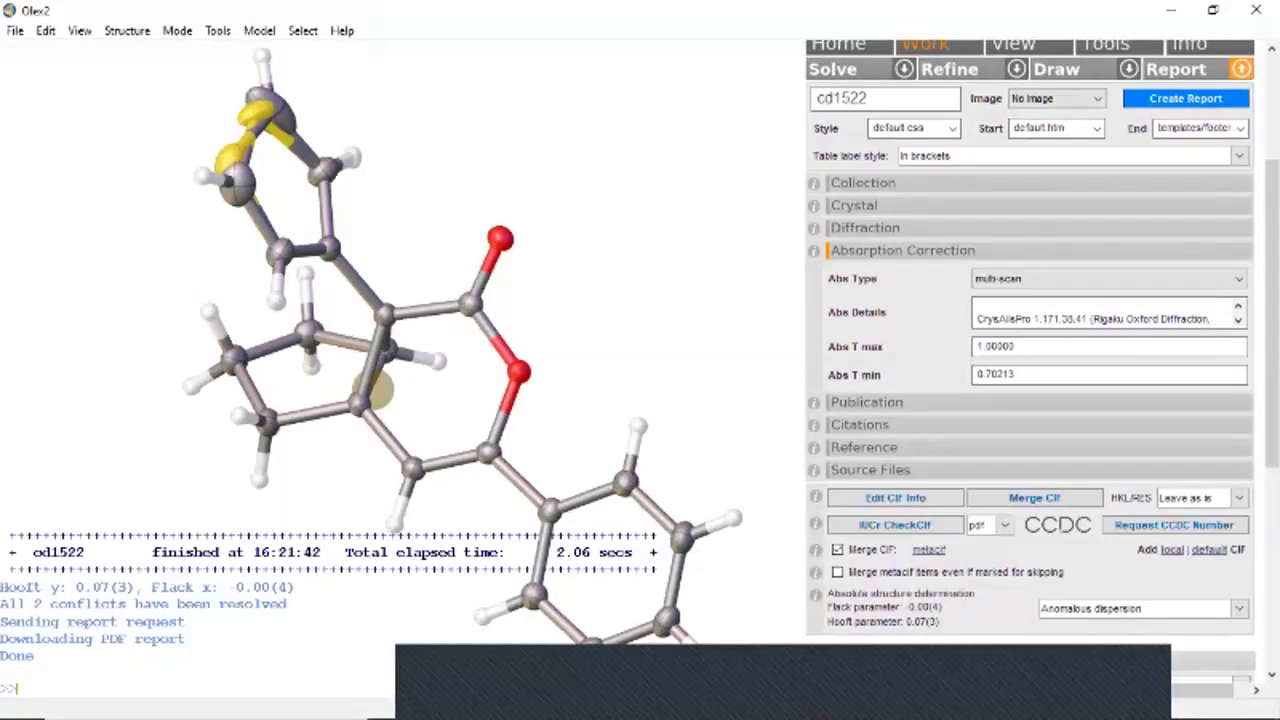
left_click_drag(374, 390, 421, 384)
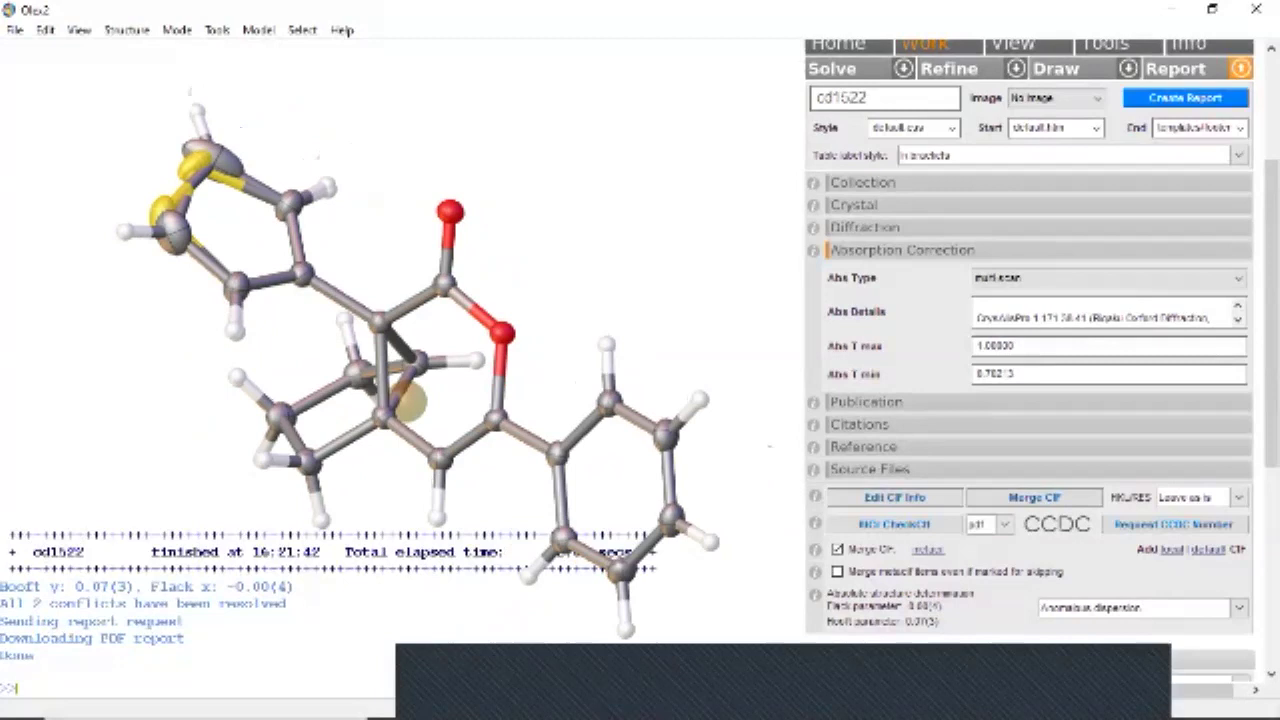
left_click_drag(408, 401, 375, 420)
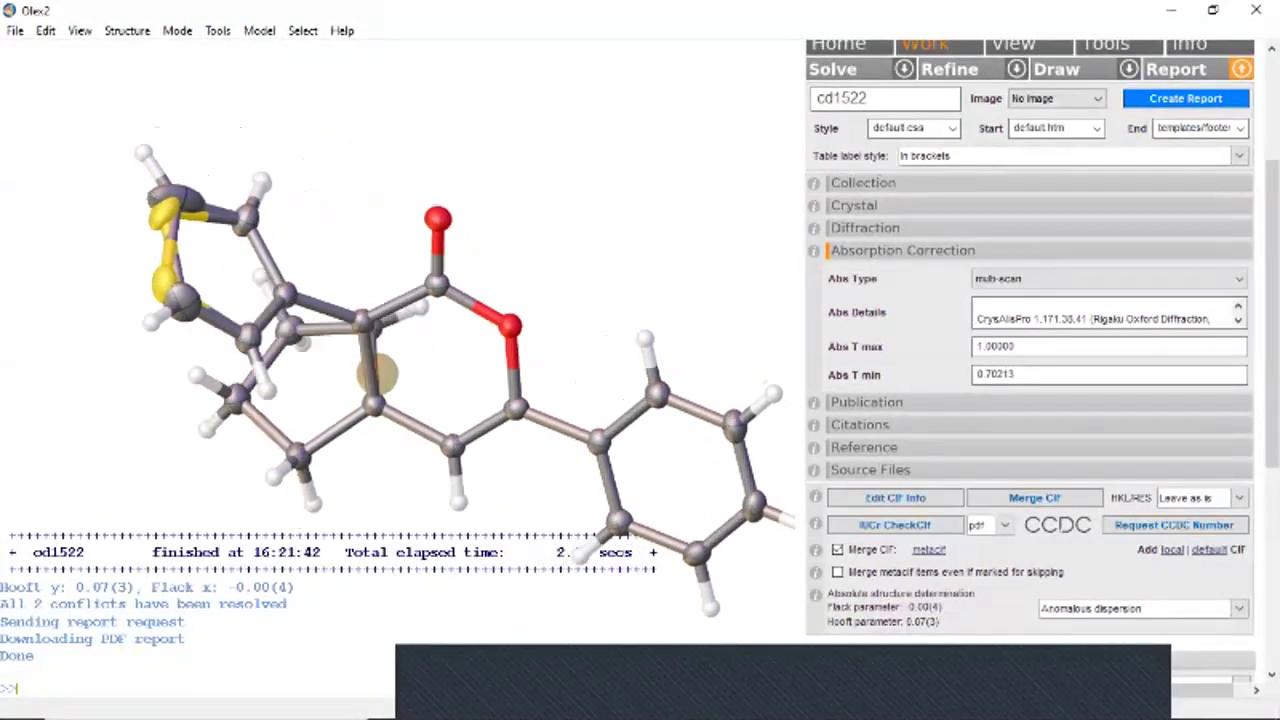